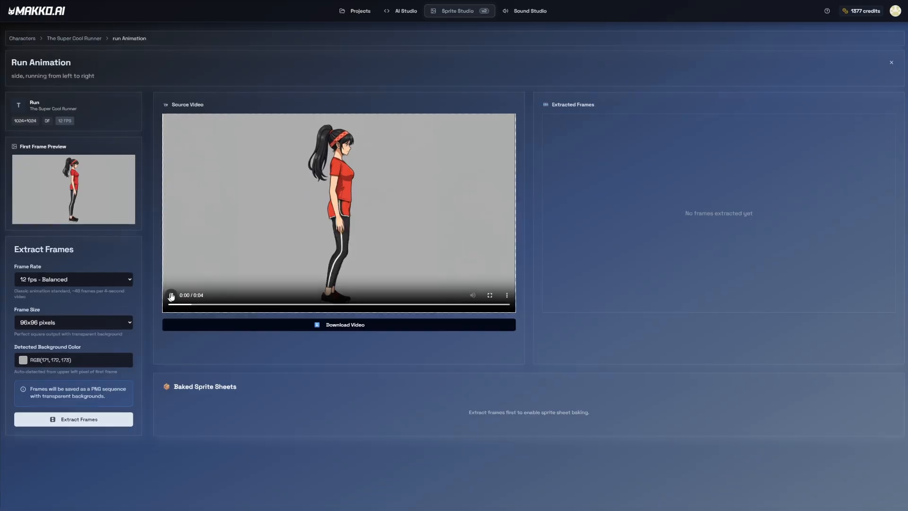
{"action": "left_click", "coordinate": [172, 296]}
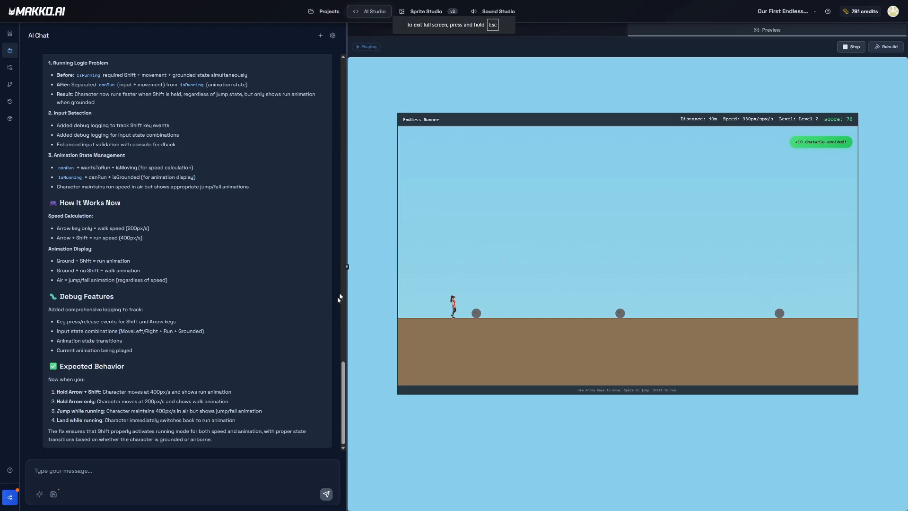
{"action": "scroll", "coordinate": [170, 399], "scroll_direction": "up", "scroll_amount": 3}
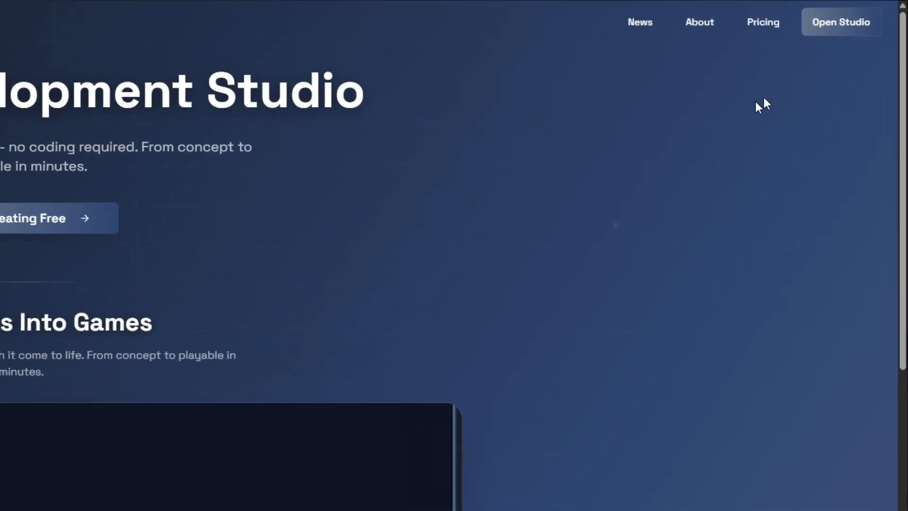
- Open the studio's Sprite Studio and start creating a new character
{"action": "left_click", "coordinate": [832, 31]}
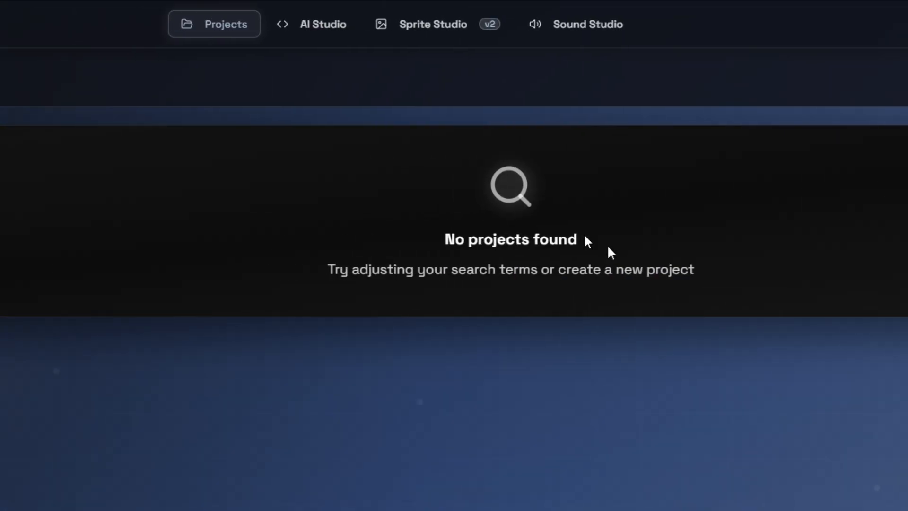
{"action": "left_click", "coordinate": [473, 35]}
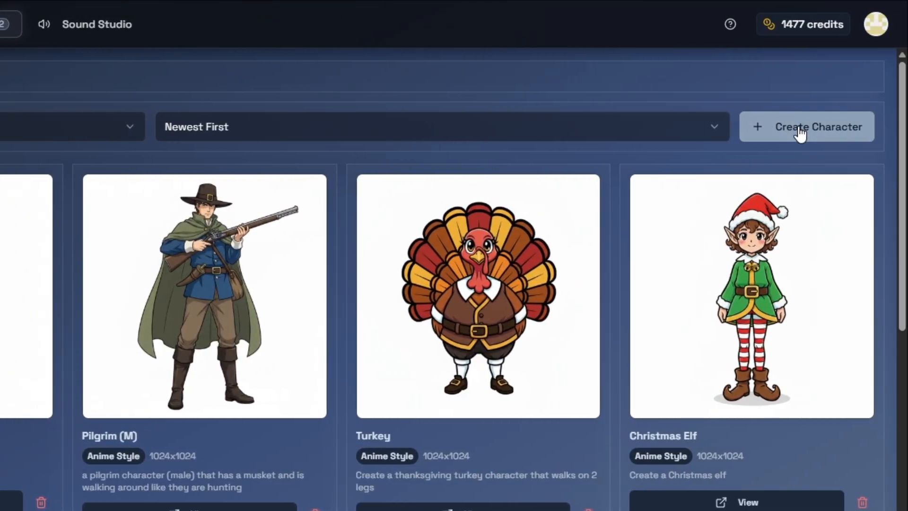
{"action": "left_click", "coordinate": [800, 134]}
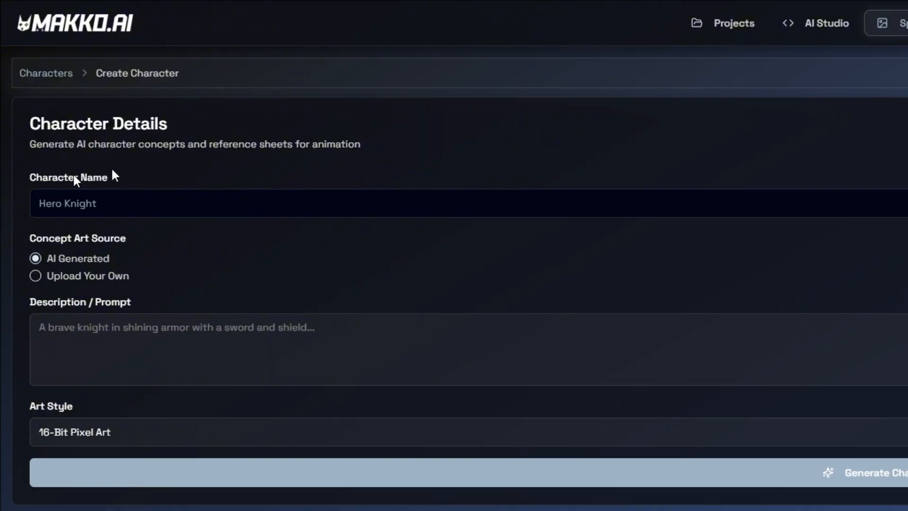
- Name the new character "The Super Cool Runner", keeping AI Generated as the concept art source
{"action": "left_click_drag", "start_coordinate": [27, 187], "coordinate": [183, 201]}
{"action": "left_click_drag", "start_coordinate": [162, 294], "coordinate": [24, 312]}
{"action": "left_click", "coordinate": [190, 296]}
{"action": "left_click", "coordinate": [249, 204]}
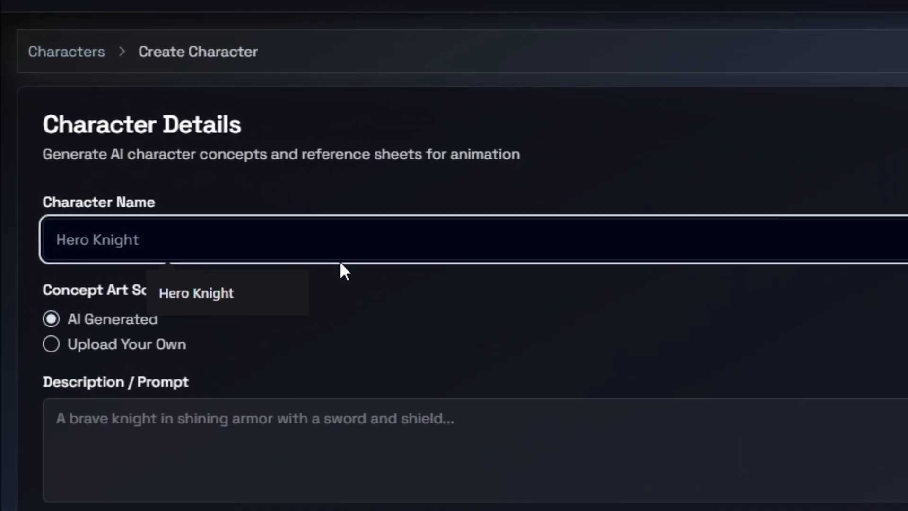
{"action": "type", "text": "The"}
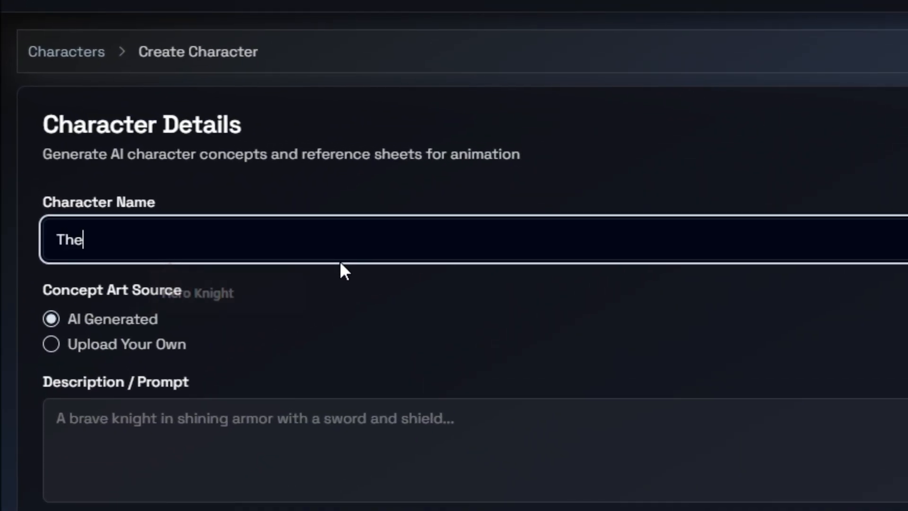
{"action": "type", "text": " Super Cool Runner"}
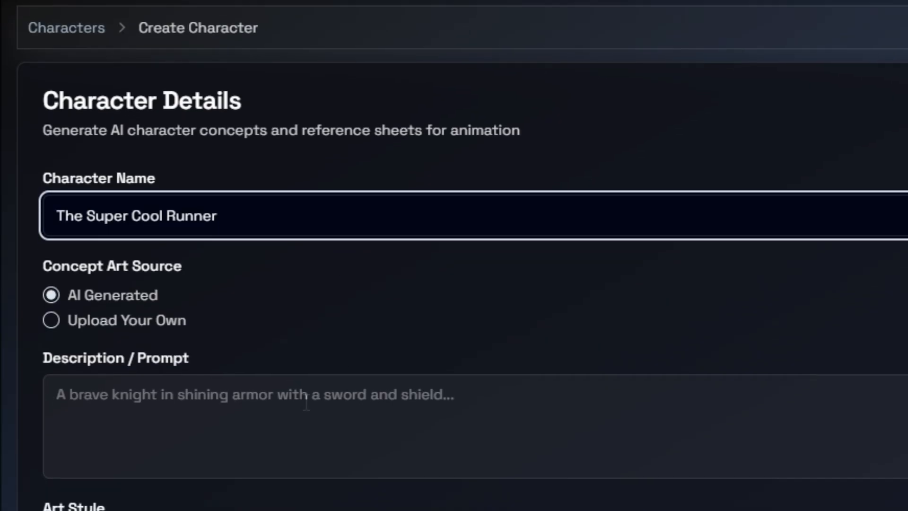
- Enter the character description "A track runner with red clothes and black shoes and a headband"
{"action": "left_click", "coordinate": [306, 402]}
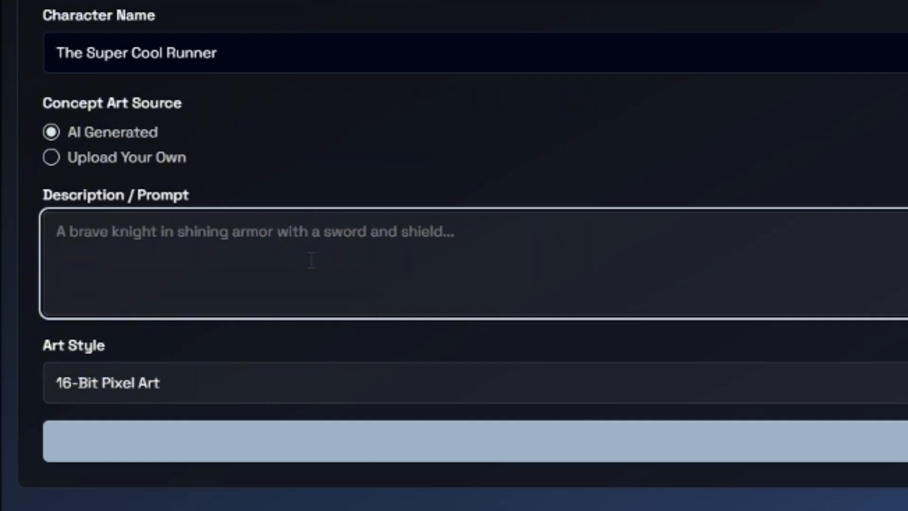
{"action": "type", "text": "A t"}
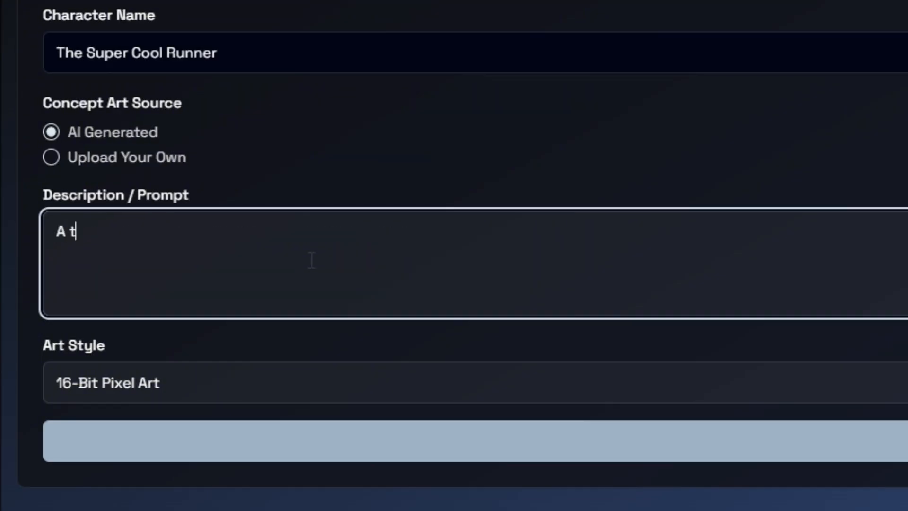
{"action": "type", "text": "racxk"}
{"action": "key", "text": "BackSpace"}
{"action": "key", "text": "BackSpace"}
{"action": "type", "text": "k runner"}
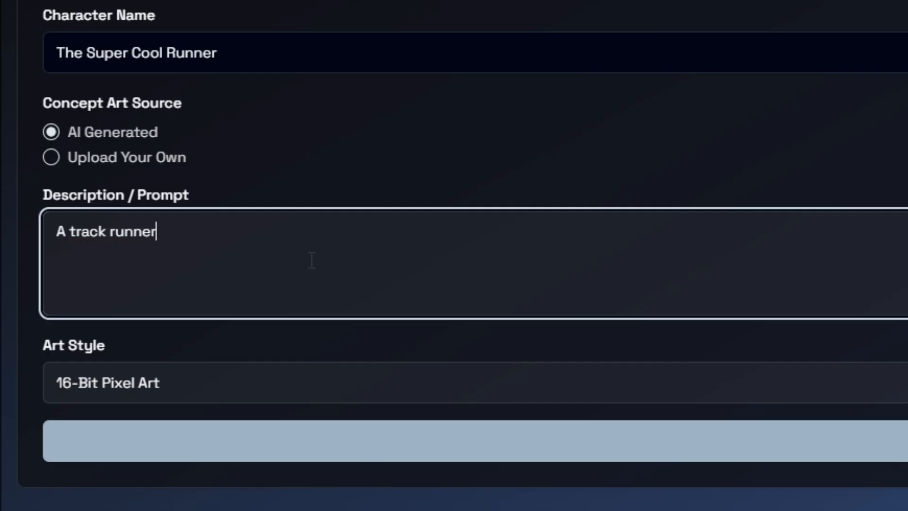
{"action": "type", "text": " with red"}
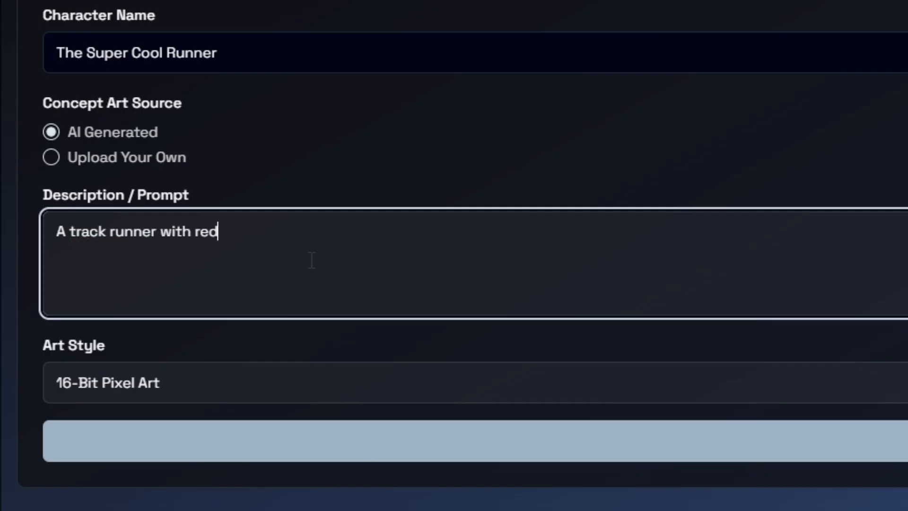
{"action": "type", "text": " clothes "}
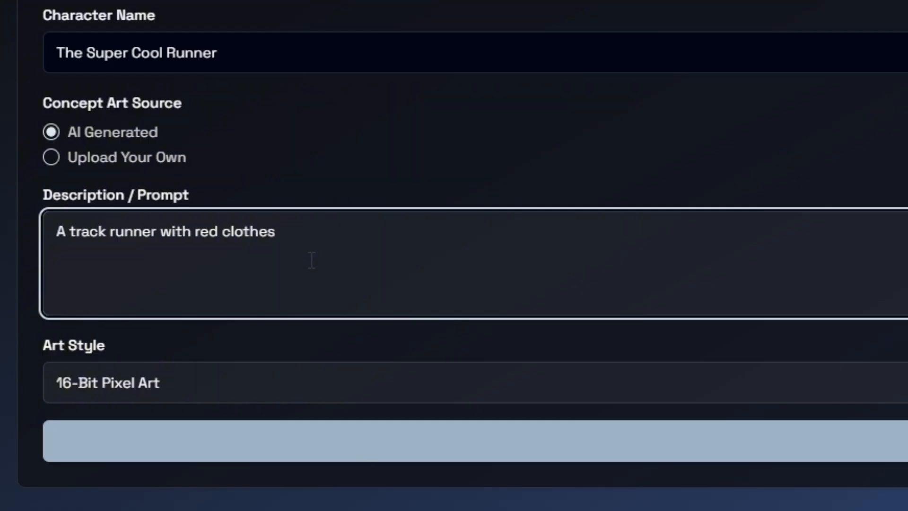
{"action": "type", "text": "and black shoes "}
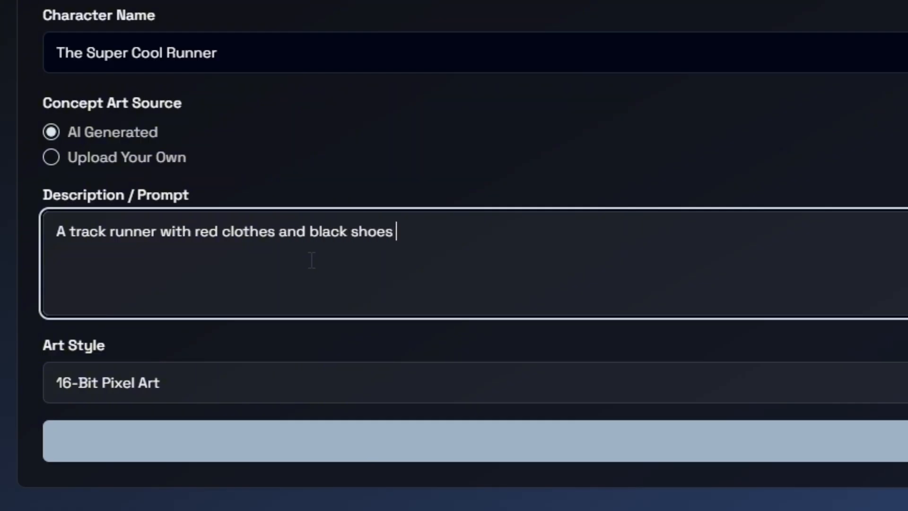
{"action": "type", "text": "and a head"}
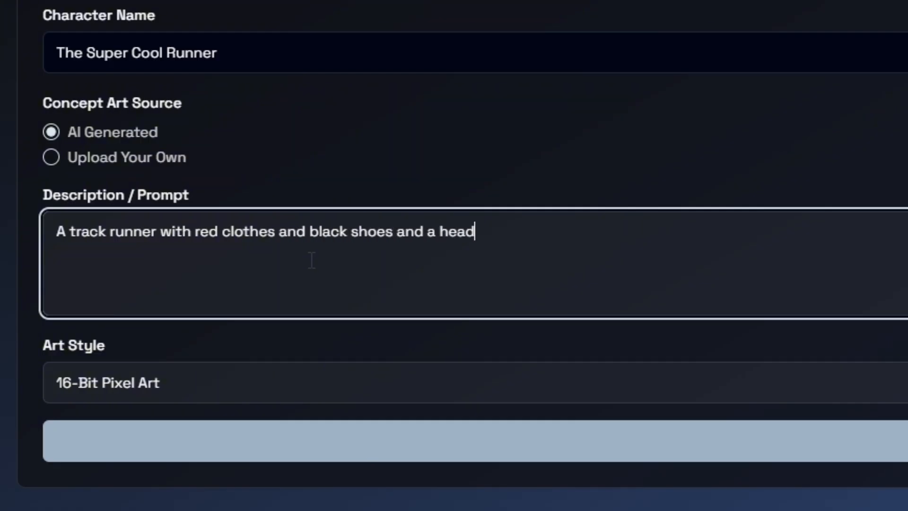
{"action": "type", "text": "bacnd"}
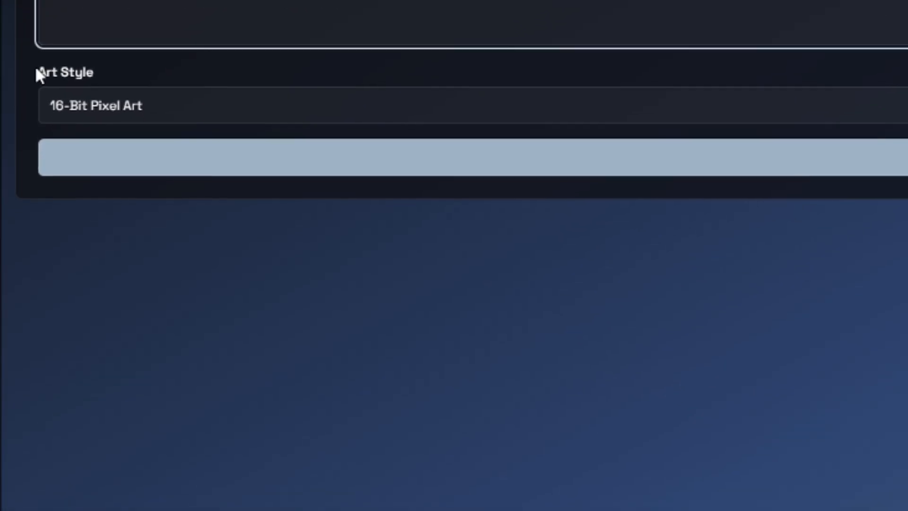
- Set the art style to Anime Character and generate the character concepts
{"action": "left_click_drag", "start_coordinate": [39, 245], "coordinate": [128, 249]}
{"action": "left_click", "coordinate": [224, 286]}
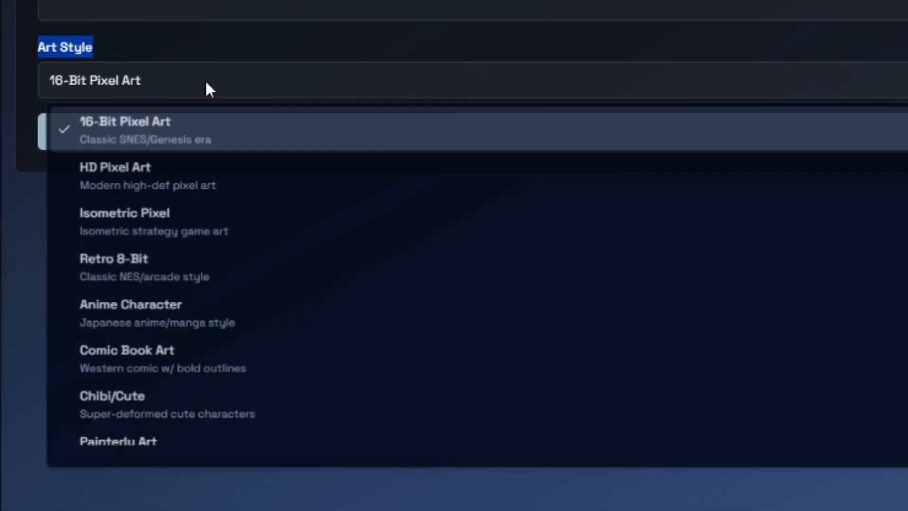
{"action": "scroll", "coordinate": [213, 198], "scroll_direction": "down", "scroll_amount": 4}
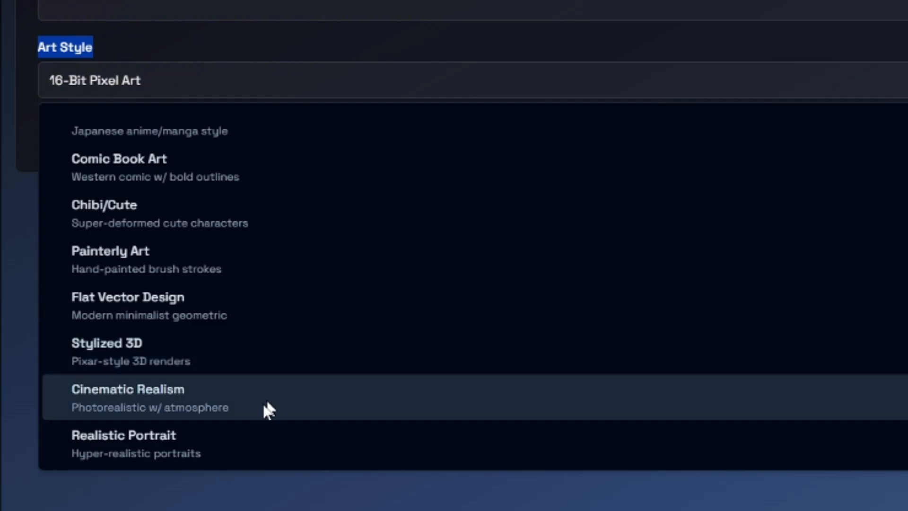
{"action": "scroll", "coordinate": [236, 402], "scroll_direction": "up", "scroll_amount": 4}
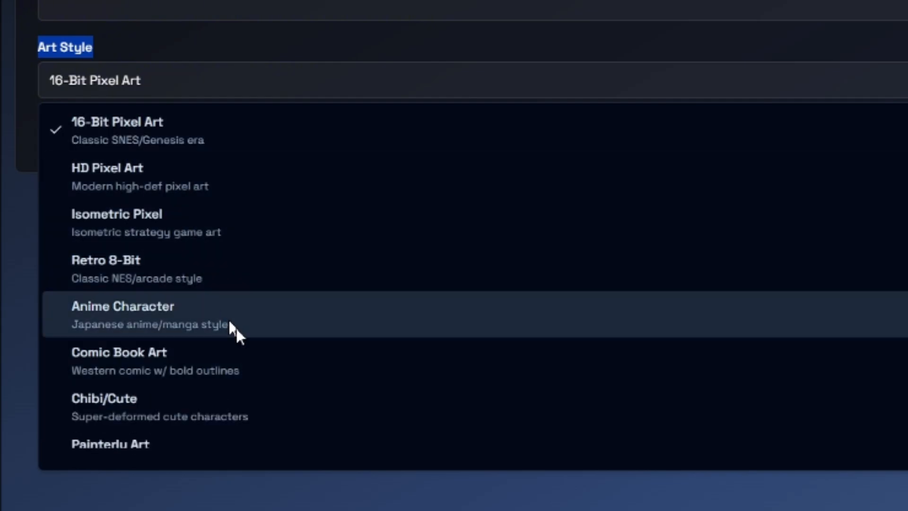
{"action": "scroll", "coordinate": [242, 336], "scroll_direction": "down", "scroll_amount": 1}
{"action": "scroll", "coordinate": [247, 344], "scroll_direction": "down", "scroll_amount": 1}
{"action": "left_click", "coordinate": [184, 209]}
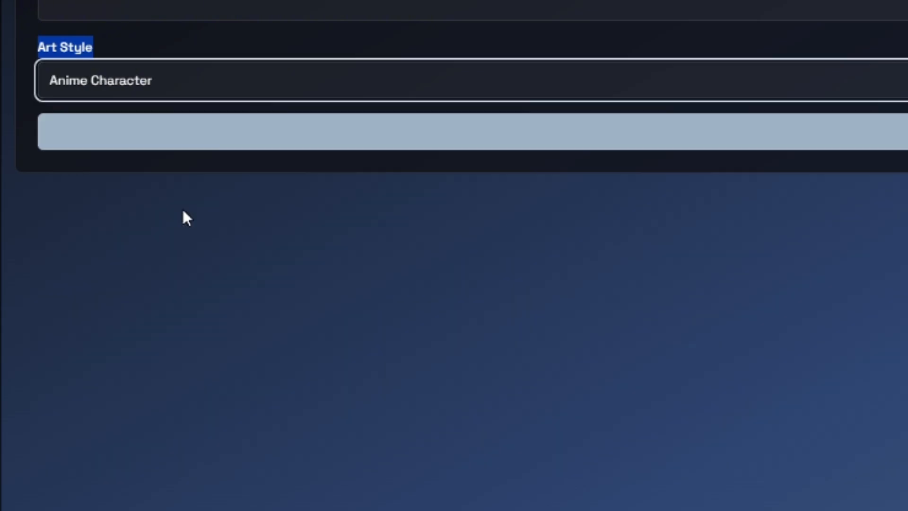
{"action": "left_click", "coordinate": [559, 282]}
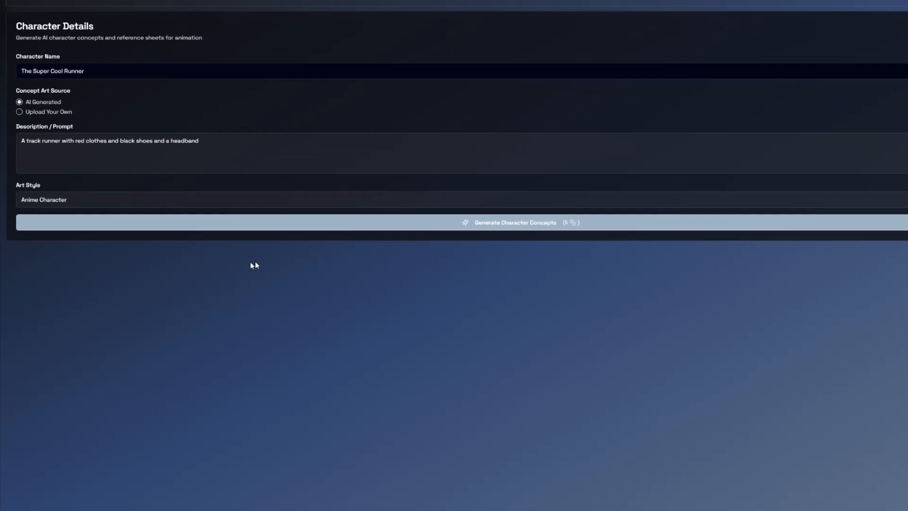
{"action": "left_click", "coordinate": [358, 237]}
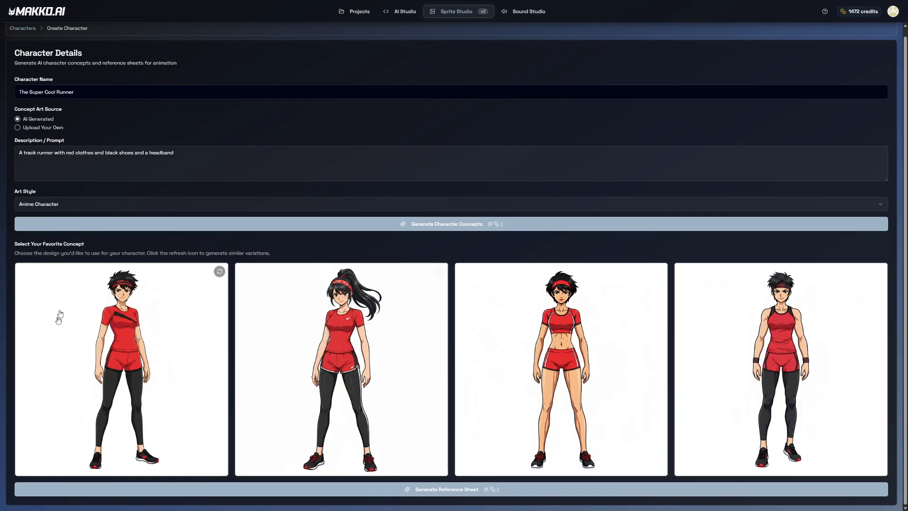
- Choose the concept with the long ponytail and black leggings and generate its reference sheet
{"action": "left_click", "coordinate": [358, 310]}
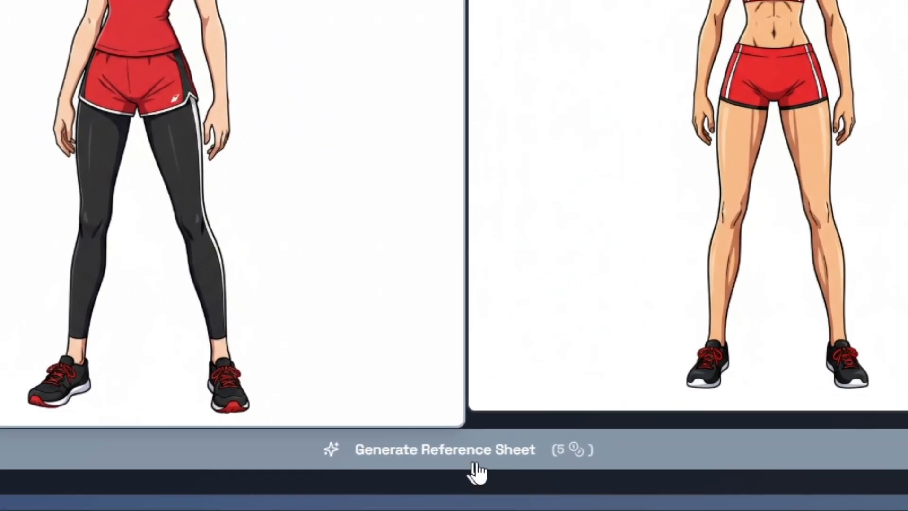
{"action": "left_click", "coordinate": [475, 466]}
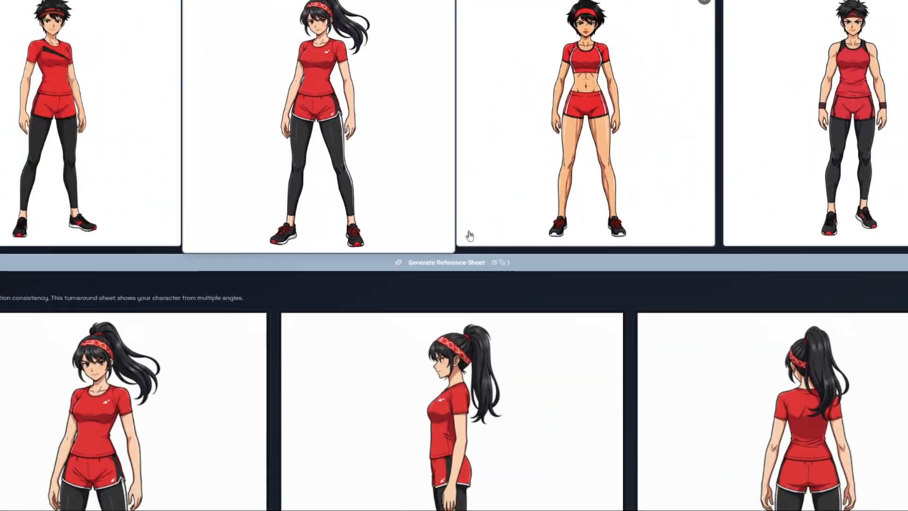
- Check the front, side and back reference views and save the character
{"action": "scroll", "coordinate": [470, 241], "scroll_direction": "down", "scroll_amount": 3}
{"action": "scroll", "coordinate": [454, 265], "scroll_direction": "up", "scroll_amount": 3}
{"action": "scroll", "coordinate": [440, 310], "scroll_direction": "down", "scroll_amount": 3}
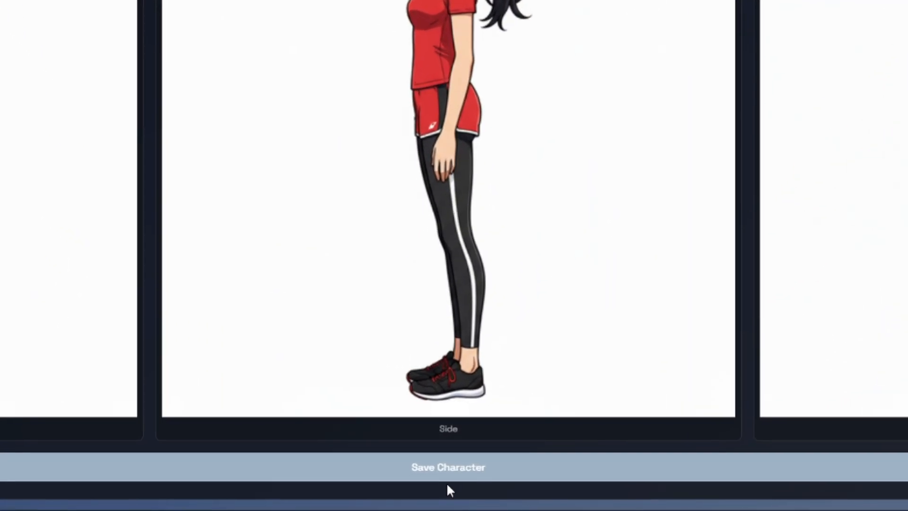
{"action": "left_click", "coordinate": [453, 491]}
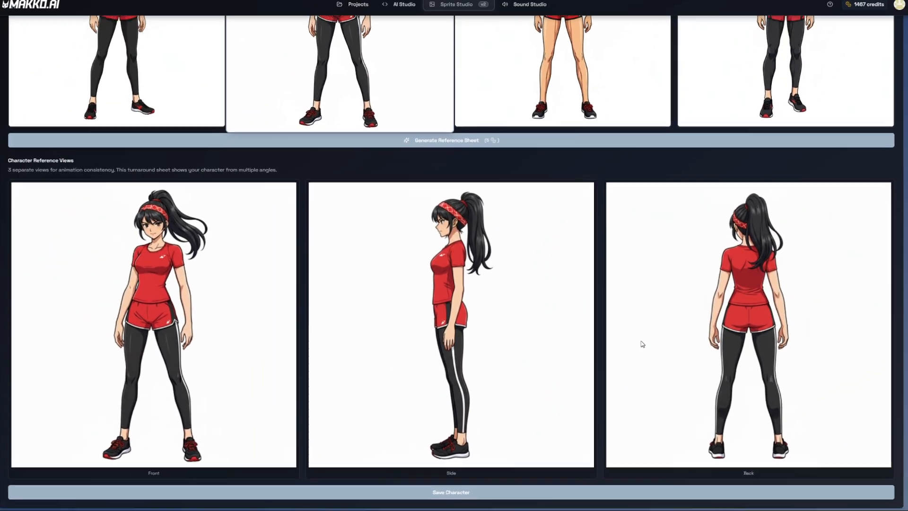
{"action": "scroll", "coordinate": [853, 155], "scroll_direction": "up", "scroll_amount": 2}
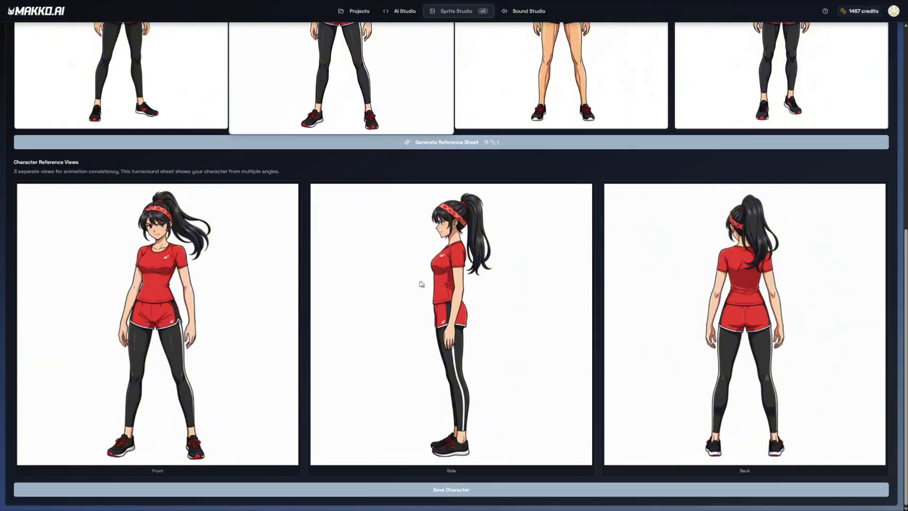
{"action": "left_click", "coordinate": [454, 494]}
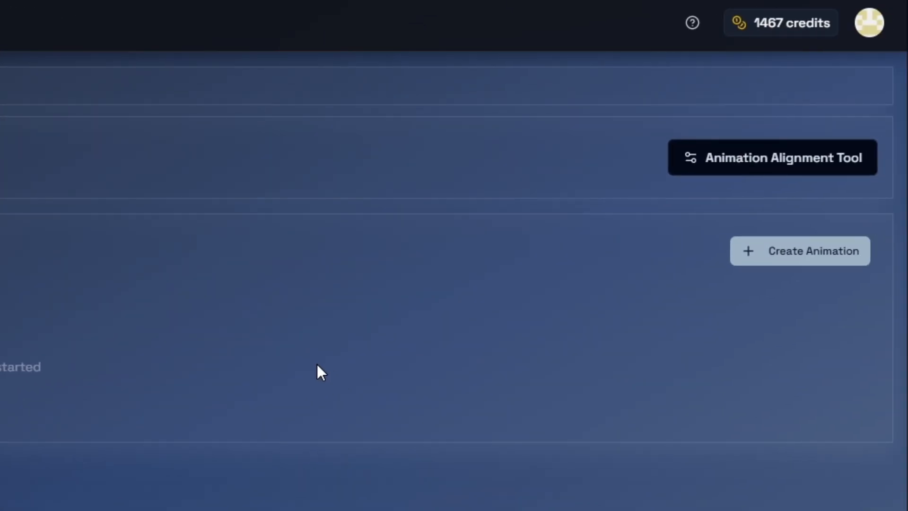
- Generate a new animation named "run" with the description "side, running from left to right"
{"action": "left_click", "coordinate": [819, 260]}
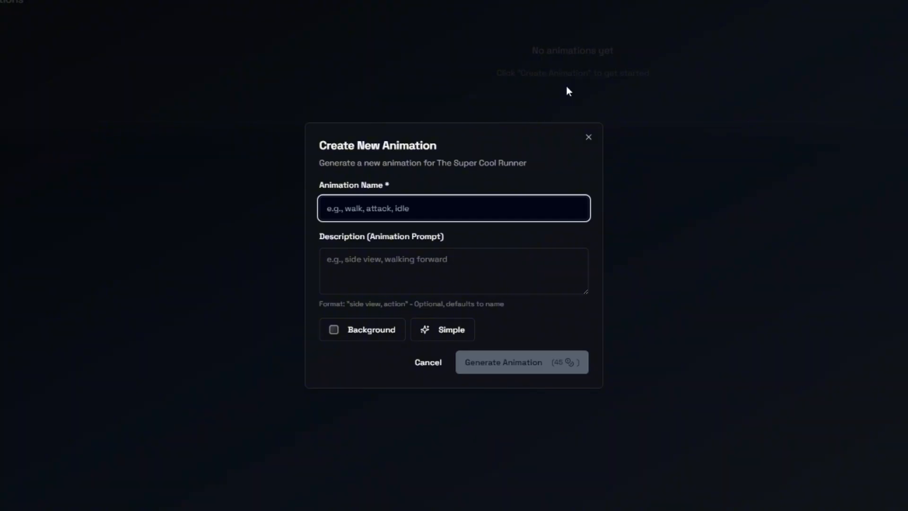
{"action": "type", "text": "ru"}
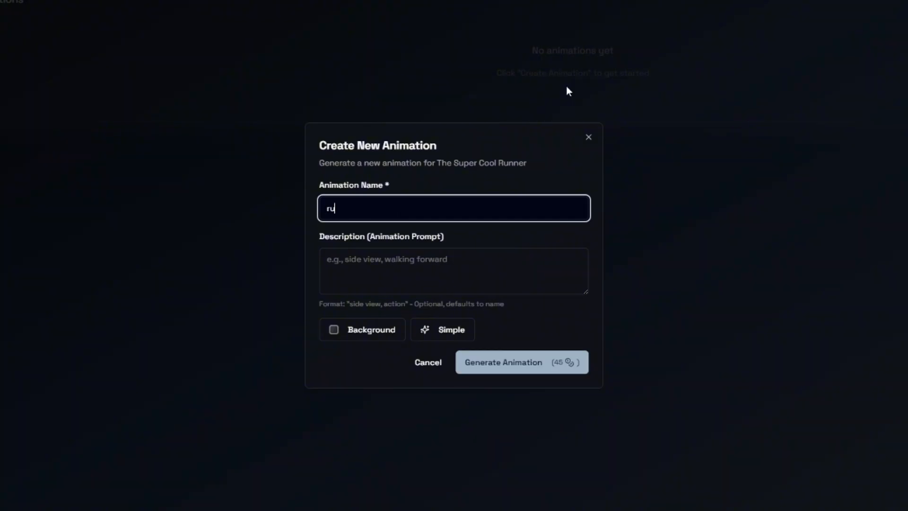
{"action": "type", "text": "n"}
{"action": "key", "text": "Tab"}
{"action": "type", "text": "sid"}
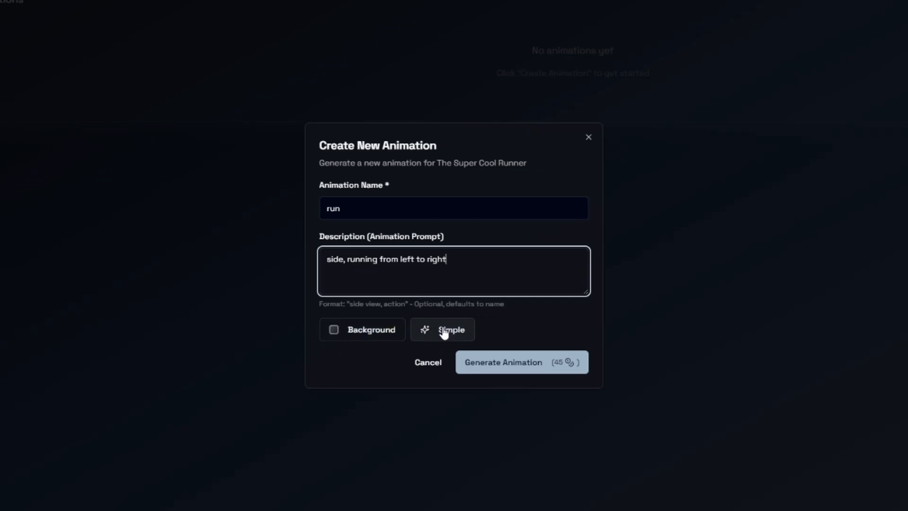
{"action": "left_click", "coordinate": [521, 365]}
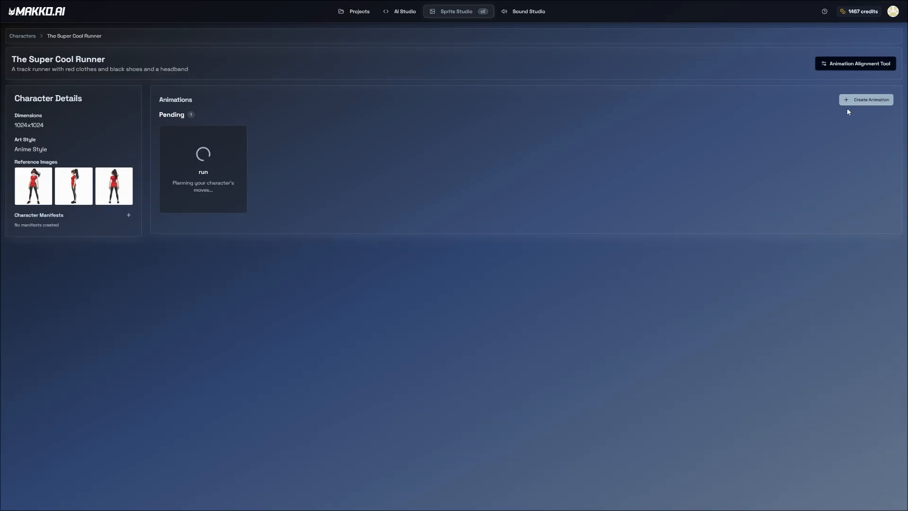
- Generate a new animation named "jog" with the description "side view, jogging from left to right"
{"action": "left_click", "coordinate": [859, 100]}
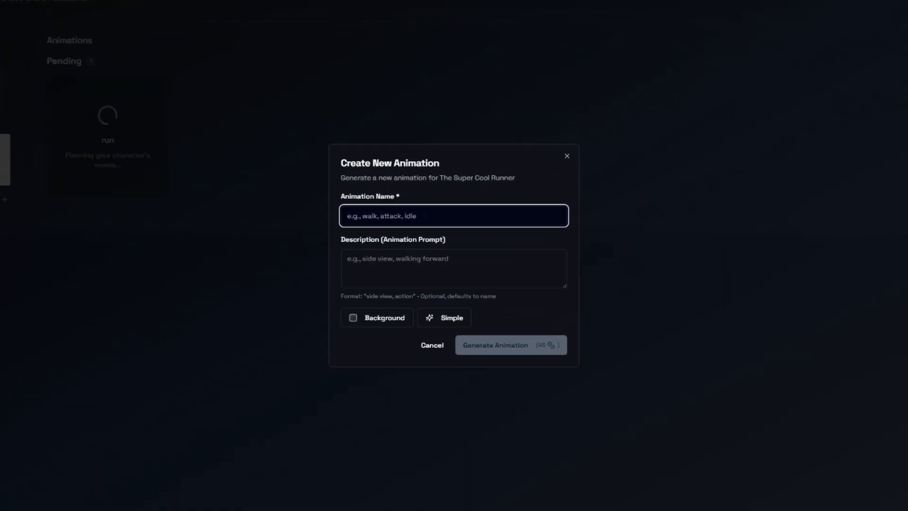
{"action": "type", "text": "jog"}
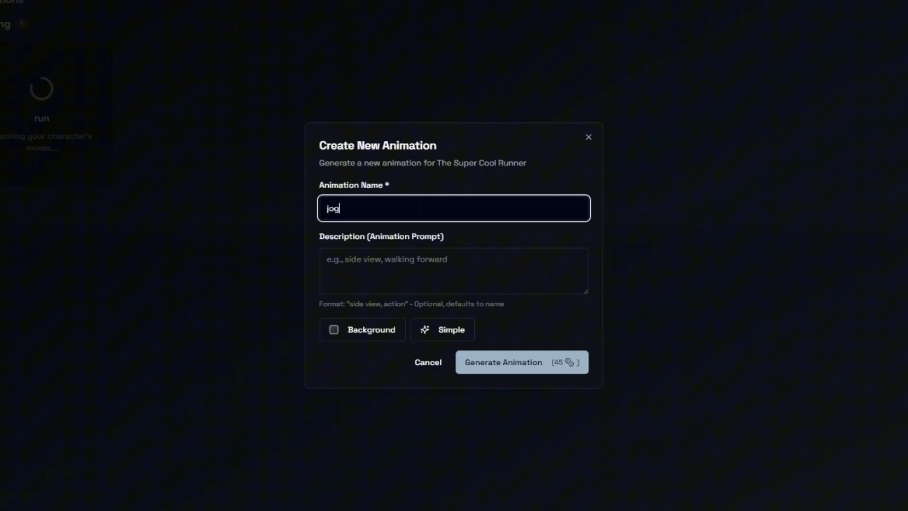
{"action": "left_click", "coordinate": [402, 265]}
{"action": "type", "text": "side"}
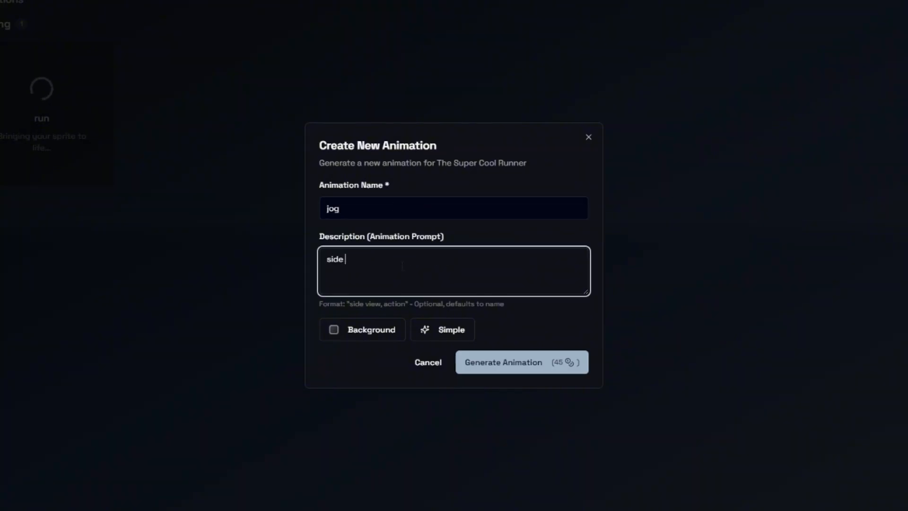
{"action": "type", "text": ",view, jogging from left to right"}
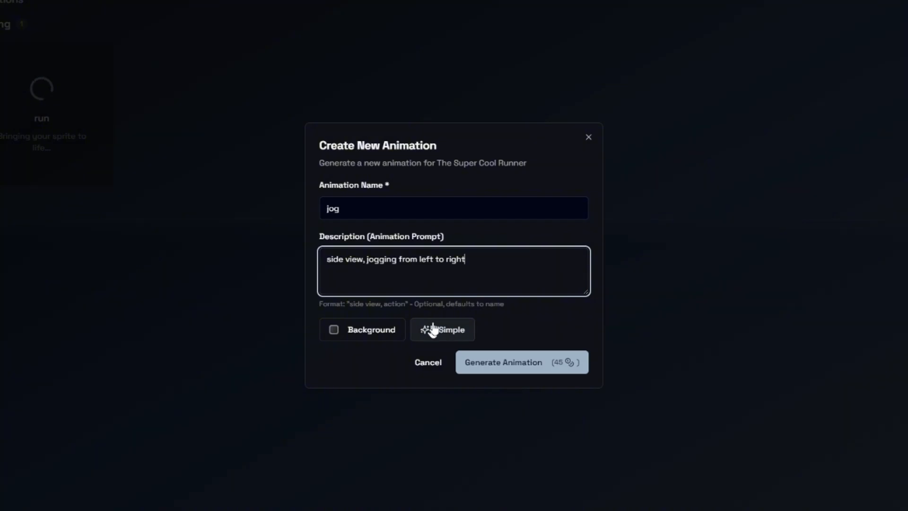
{"action": "left_click", "coordinate": [514, 365]}
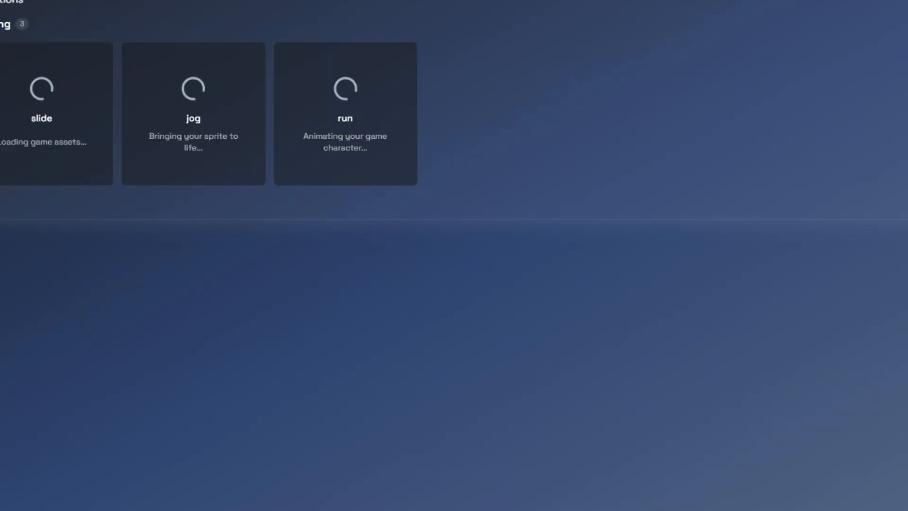
- Generate a new animation named "jump" with the description "side view, jumping from left to right"
{"action": "left_click", "coordinate": [614, 46]}
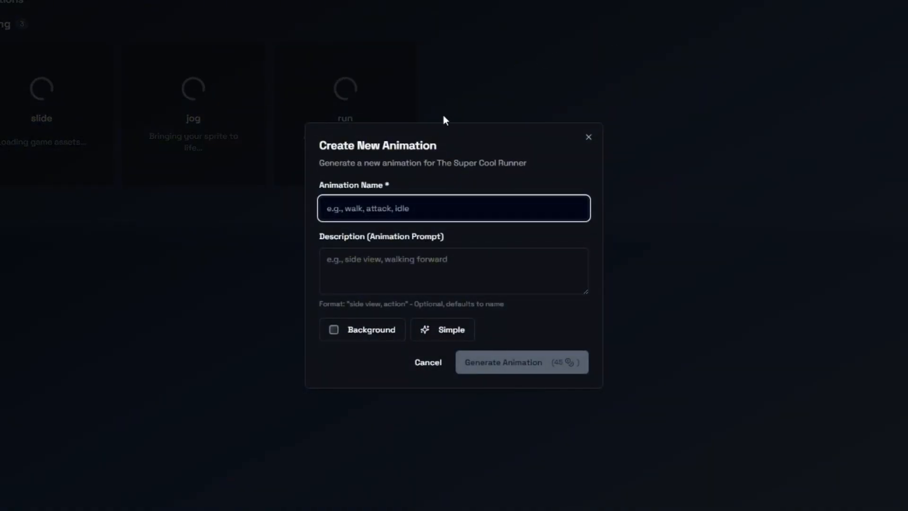
{"action": "type", "text": "jump"}
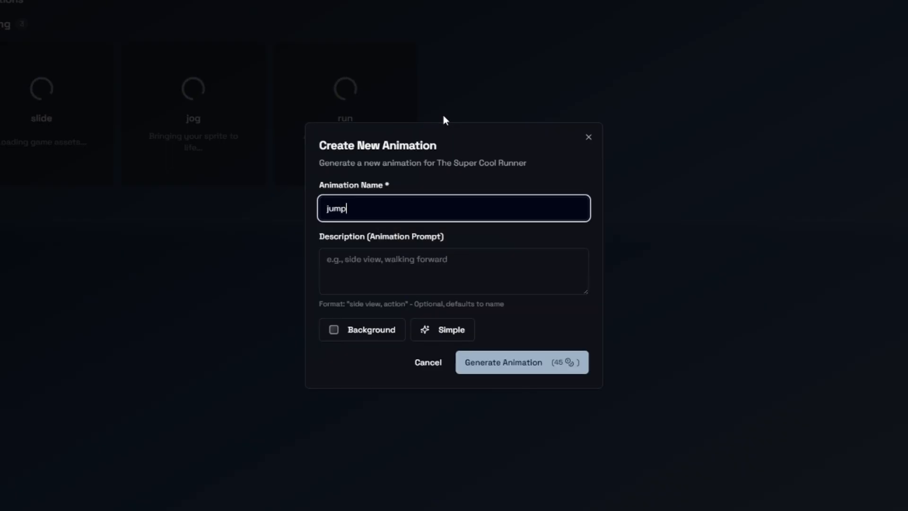
{"action": "key", "text": "Tab"}
{"action": "type", "text": "side vi"}
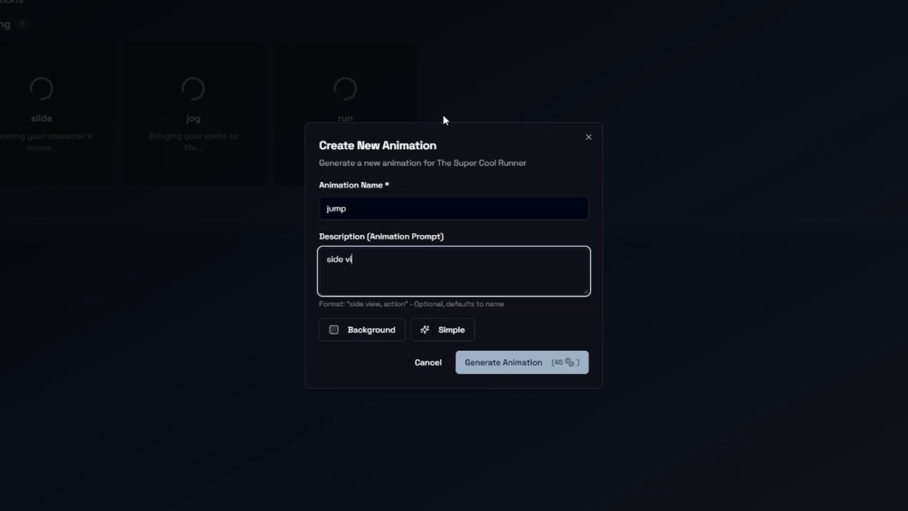
{"action": "type", "text": "ew, jumping from left "}
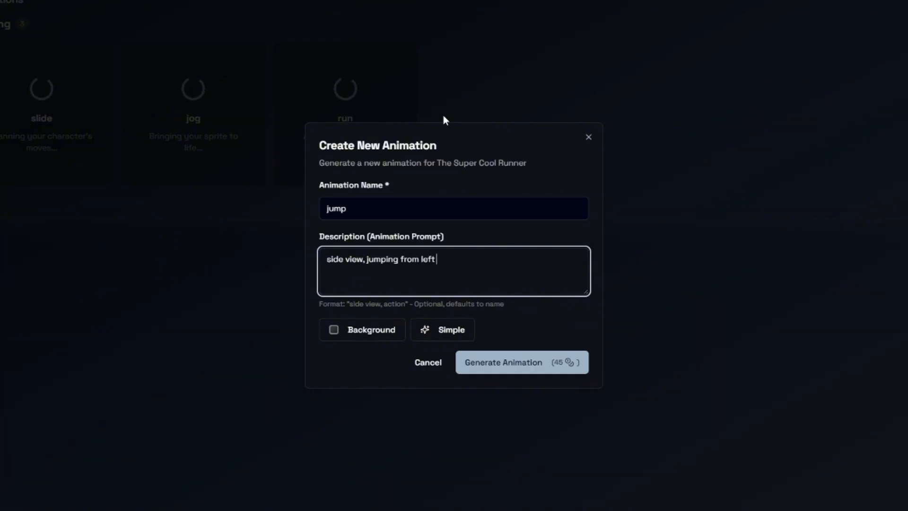
{"action": "type", "text": "to right"}
{"action": "left_click", "coordinate": [493, 360]}
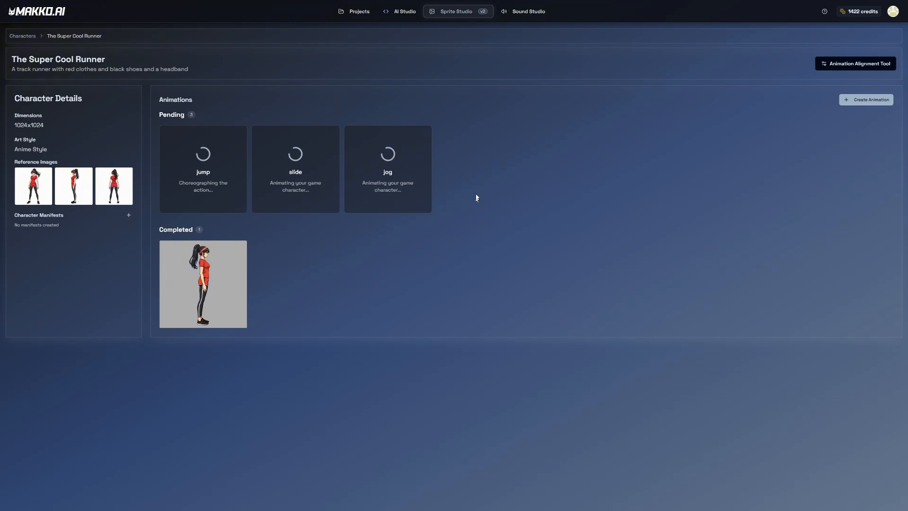
- Open the completed run animation and play its source video
{"action": "mouse_move", "coordinate": [191, 298]}
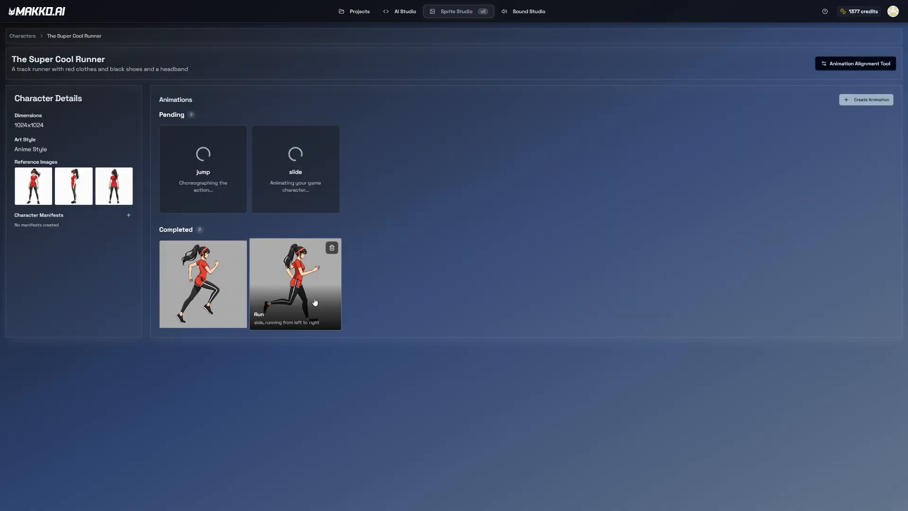
{"action": "left_click", "coordinate": [315, 302]}
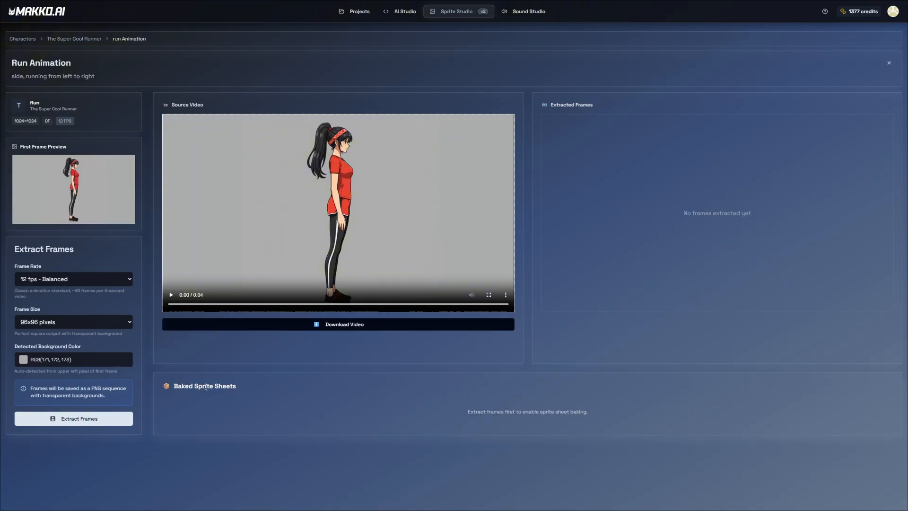
{"action": "left_click", "coordinate": [171, 295]}
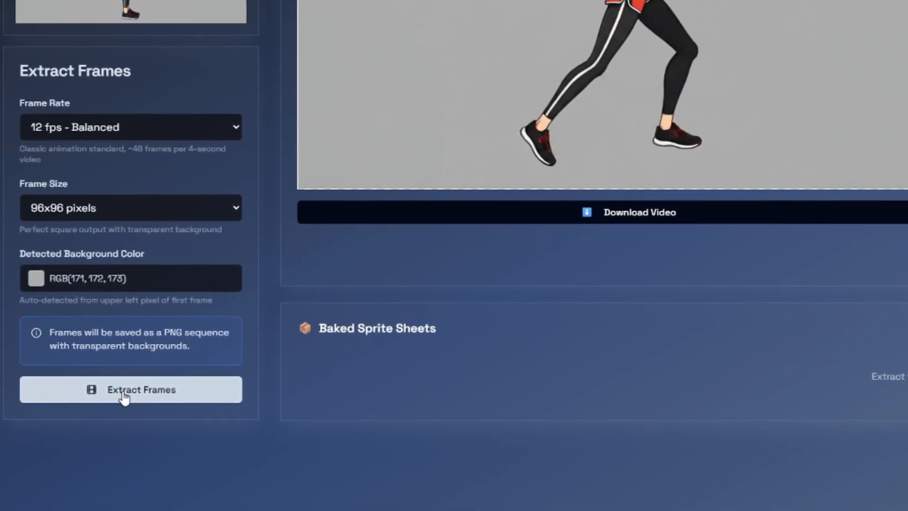
- Extract the run animation's frames at 12 fps and 96x96 pixels and open them for frame editing
{"action": "left_click", "coordinate": [124, 398]}
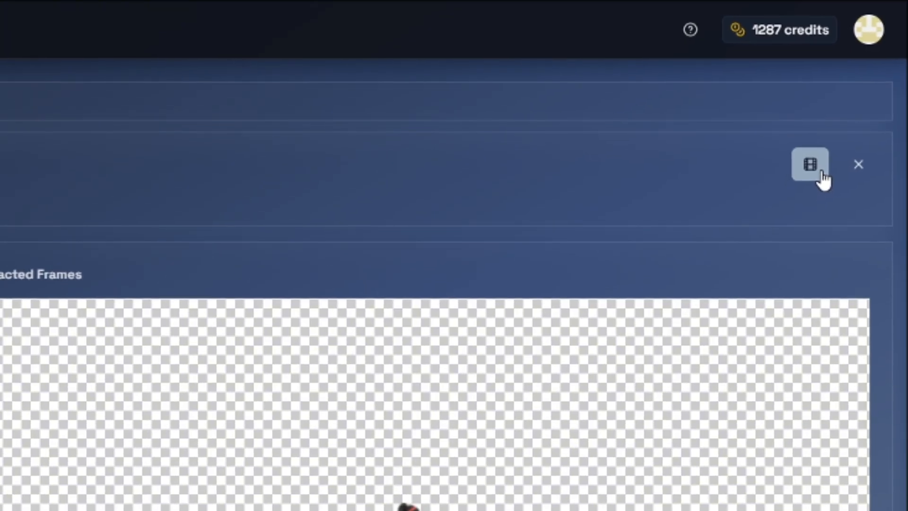
{"action": "left_click", "coordinate": [822, 173]}
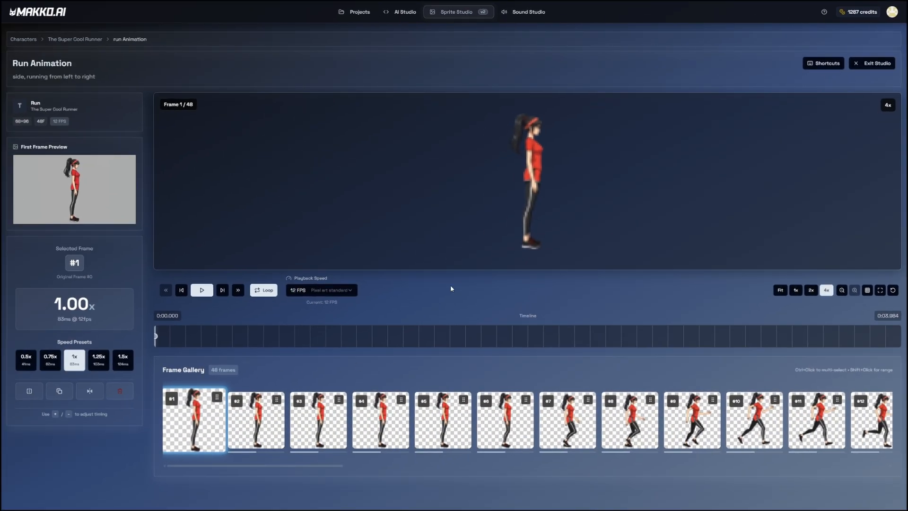
- Step through the opening frames of the run animation to examine where the standing pose turns into a full running stride
{"action": "left_click_drag", "start_coordinate": [238, 466], "coordinate": [213, 468]}
{"action": "left_click", "coordinate": [246, 430]}
{"action": "left_click", "coordinate": [321, 428]}
{"action": "left_click", "coordinate": [381, 428]}
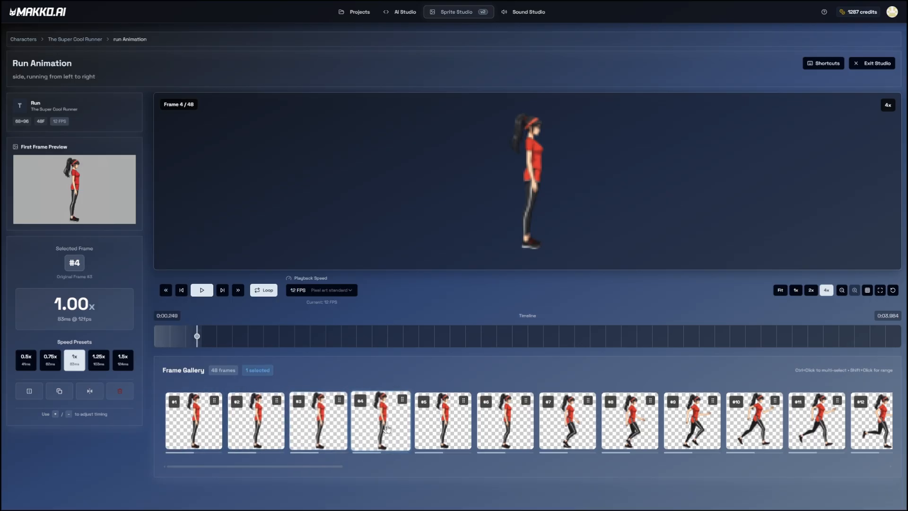
{"action": "left_click", "coordinate": [442, 429]}
{"action": "left_click", "coordinate": [586, 428]}
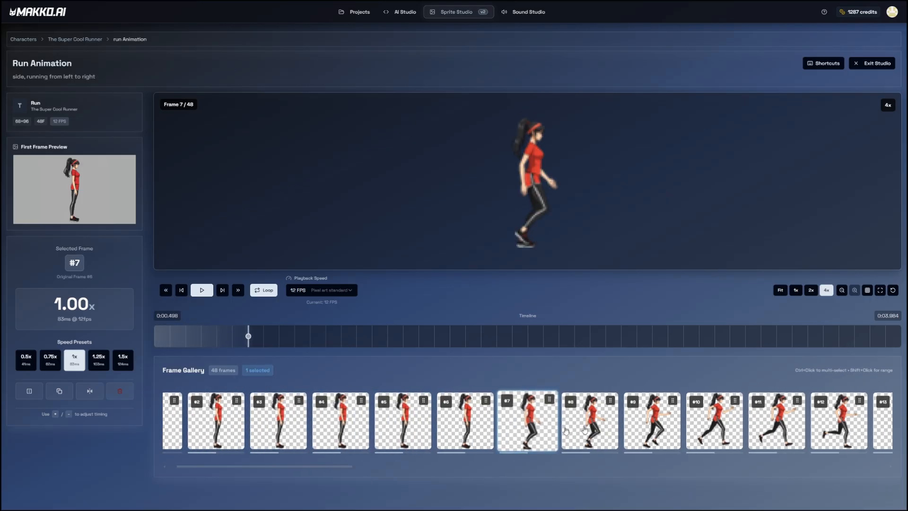
{"action": "left_click", "coordinate": [476, 437]}
{"action": "left_click", "coordinate": [212, 435]}
{"action": "key", "text": "Right"}
{"action": "key", "text": "Right"}
{"action": "key", "text": "Right"}
{"action": "key", "text": "Right"}
{"action": "key", "text": "Right"}
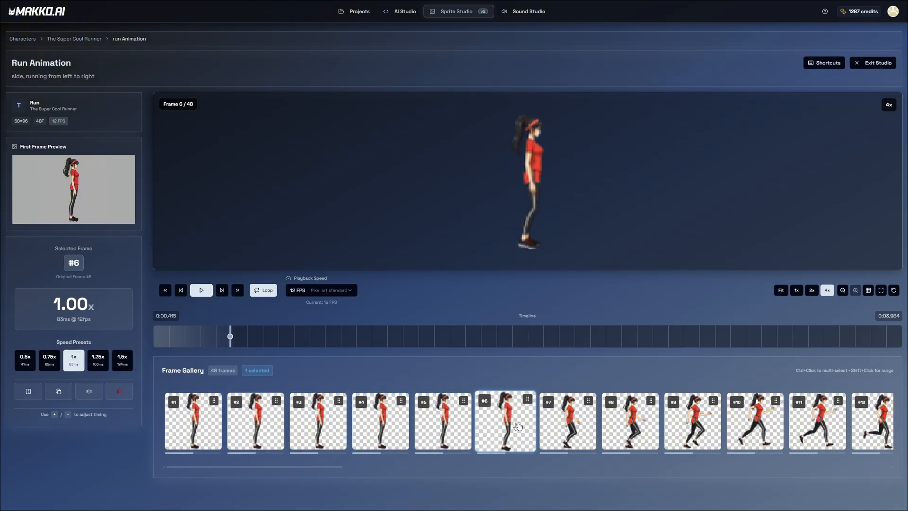
{"action": "key", "text": "Right"}
{"action": "key", "text": "Right"}
{"action": "key", "text": "Right"}
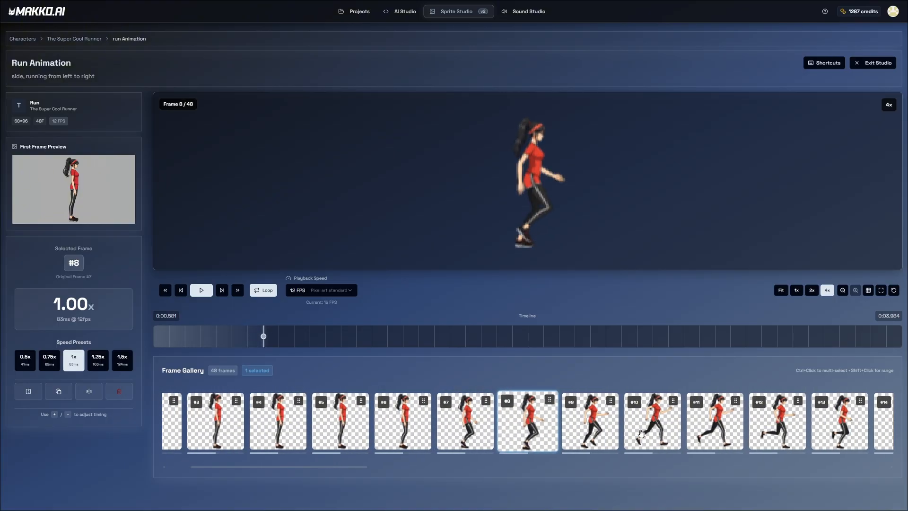
{"action": "key", "text": "Right"}
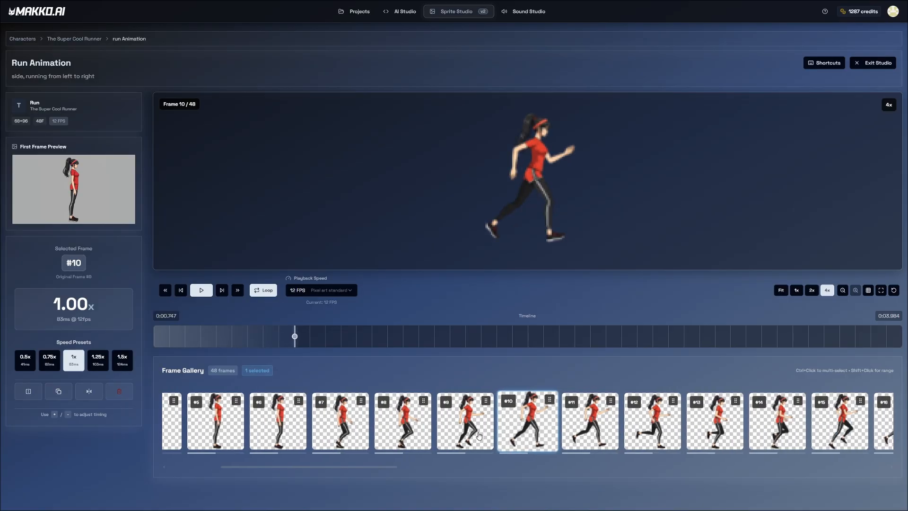
{"action": "key", "text": "Left"}
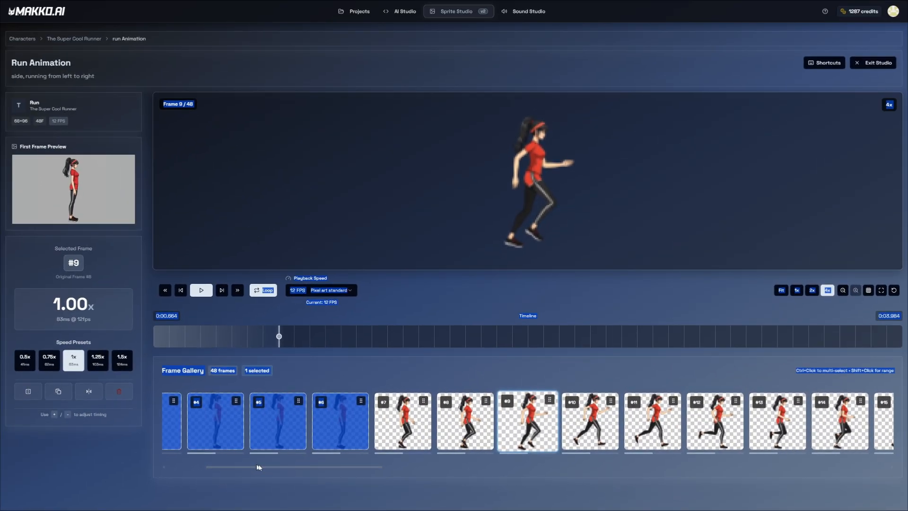
{"action": "left_click", "coordinate": [395, 411]}
{"action": "left_click", "coordinate": [307, 462]}
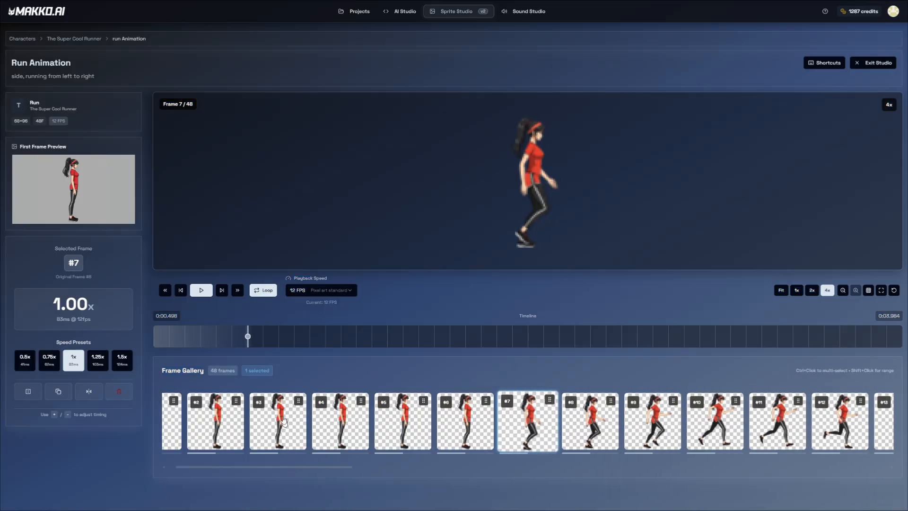
- Delete the first nine frames of the run animation, covering the standing and start-up poses
{"action": "left_click_drag", "start_coordinate": [274, 467], "coordinate": [246, 459]}
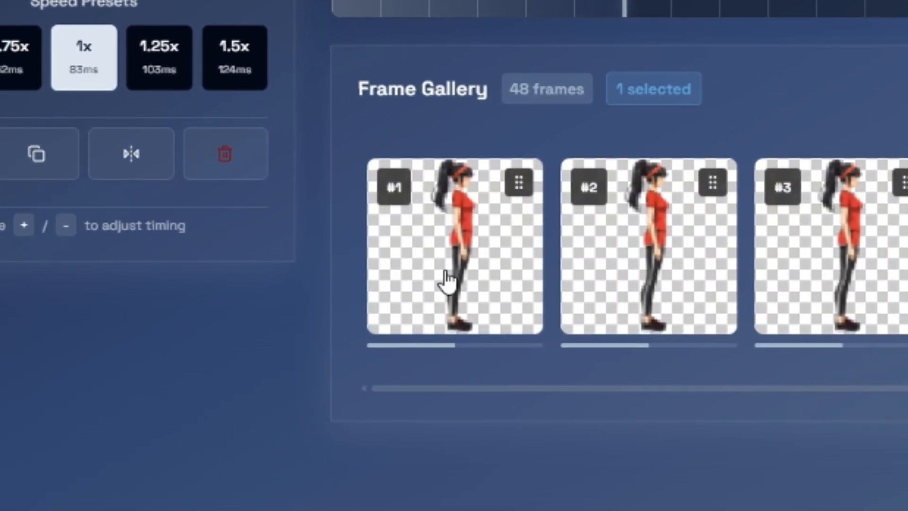
{"action": "left_click", "coordinate": [189, 429]}
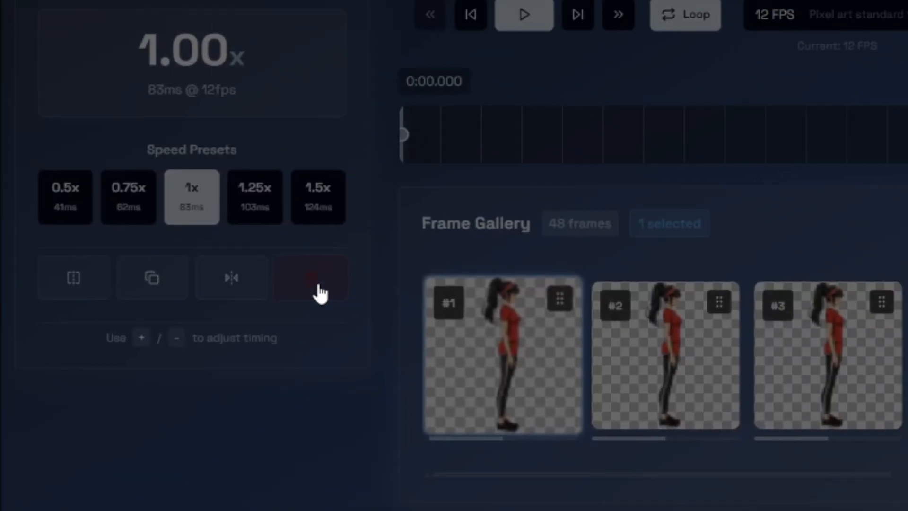
{"action": "left_click", "coordinate": [380, 259]}
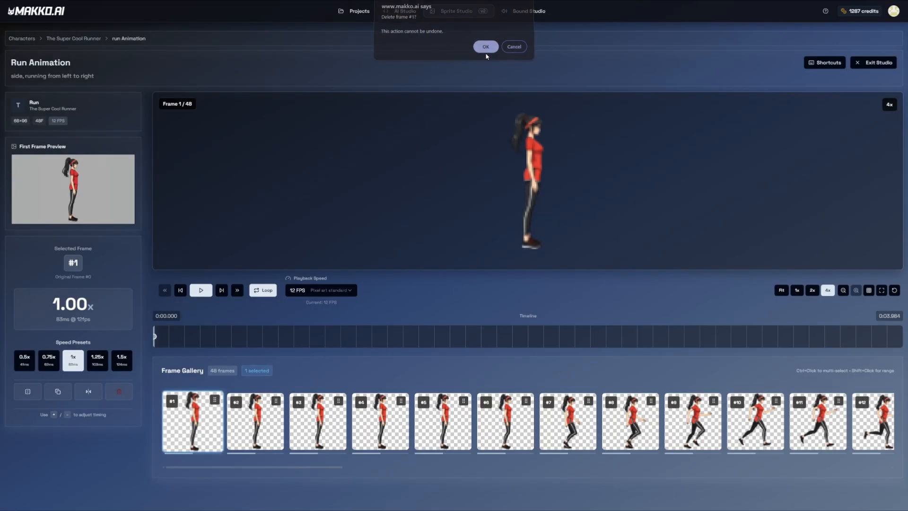
{"action": "left_click", "coordinate": [485, 48]}
{"action": "left_click", "coordinate": [118, 392]}
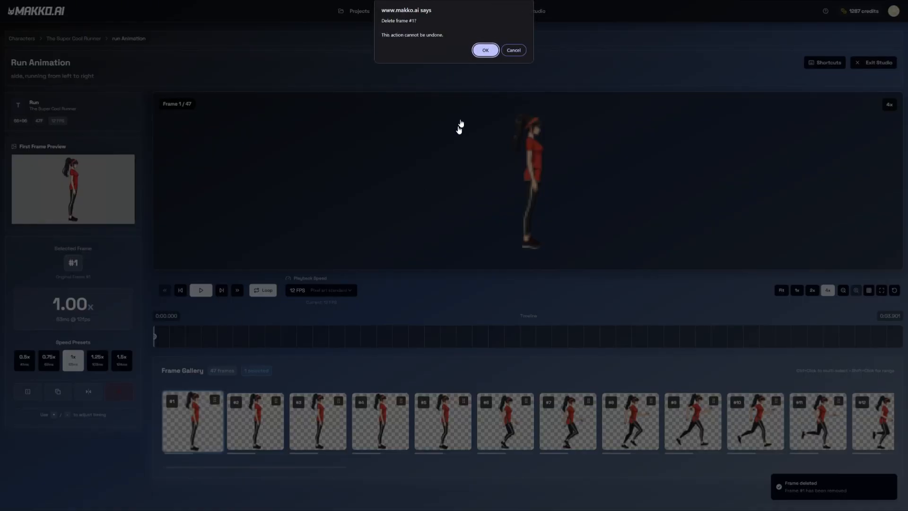
{"action": "left_click", "coordinate": [483, 52]}
{"action": "key", "text": "Delete"}
{"action": "left_click", "coordinate": [477, 51]}
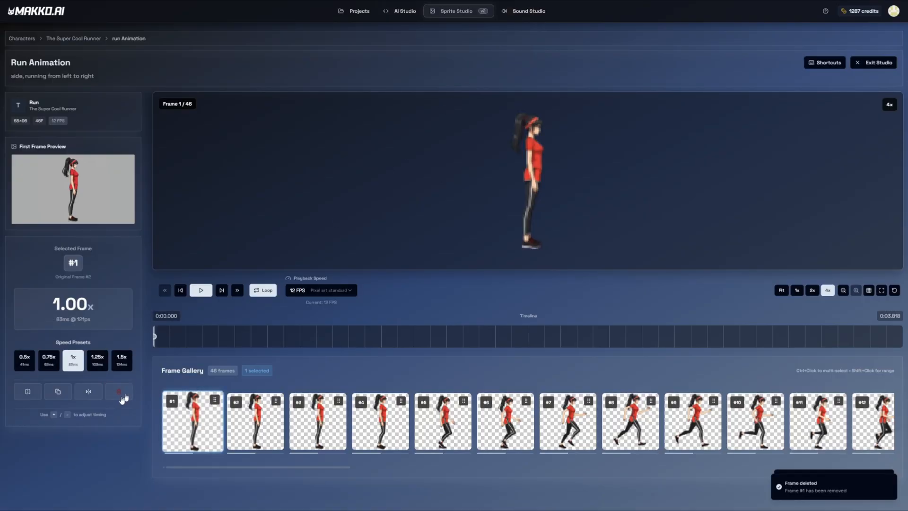
{"action": "left_click", "coordinate": [121, 394]}
{"action": "left_click", "coordinate": [483, 53]}
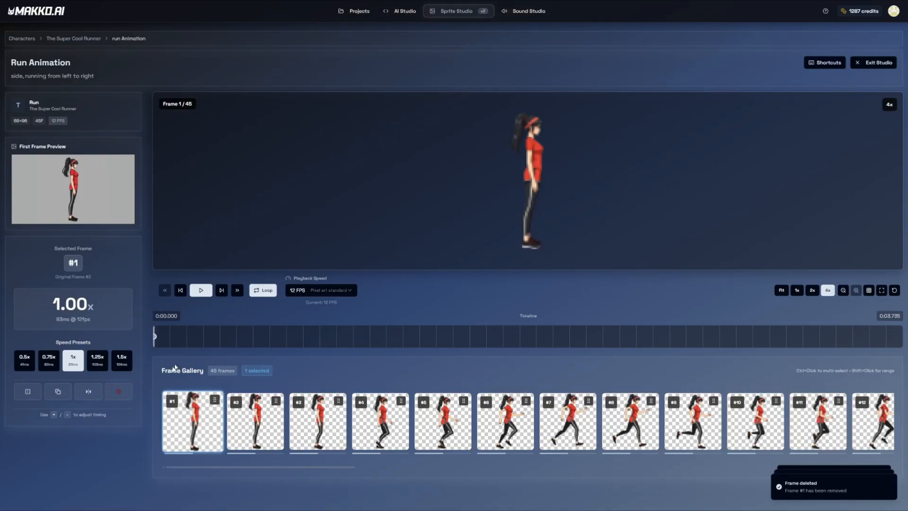
{"action": "left_click", "coordinate": [121, 397]}
{"action": "left_click", "coordinate": [482, 52]}
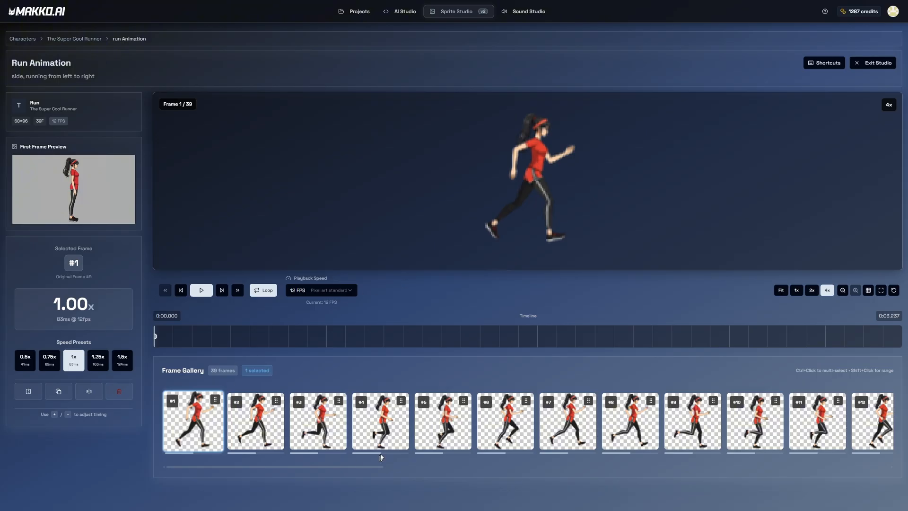
- Delete the last frame, #39, of the run animation and preview the loop's playback
{"action": "left_click", "coordinate": [200, 293]}
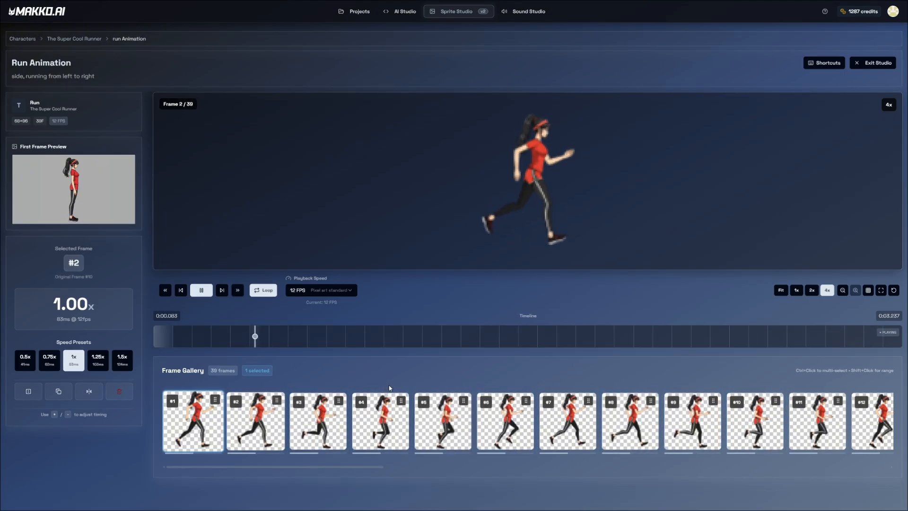
{"action": "left_click", "coordinate": [200, 290]}
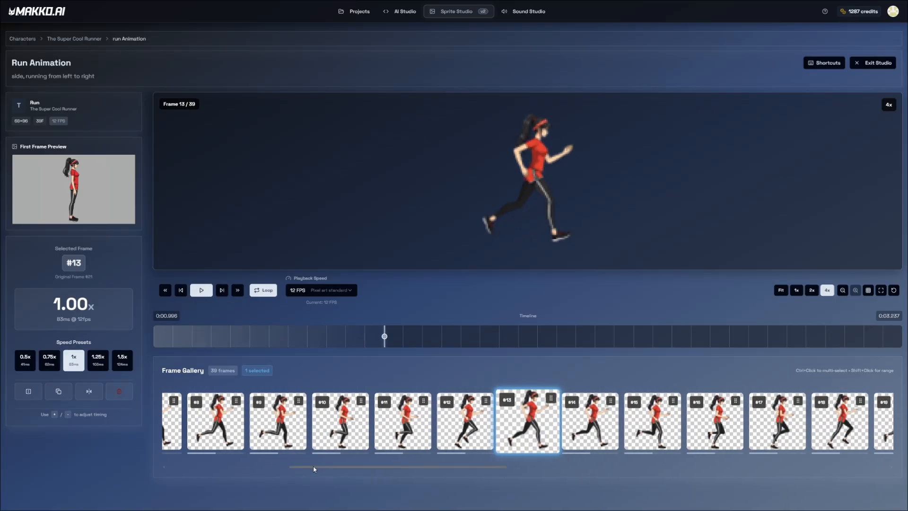
{"action": "left_click_drag", "start_coordinate": [315, 468], "coordinate": [775, 470]}
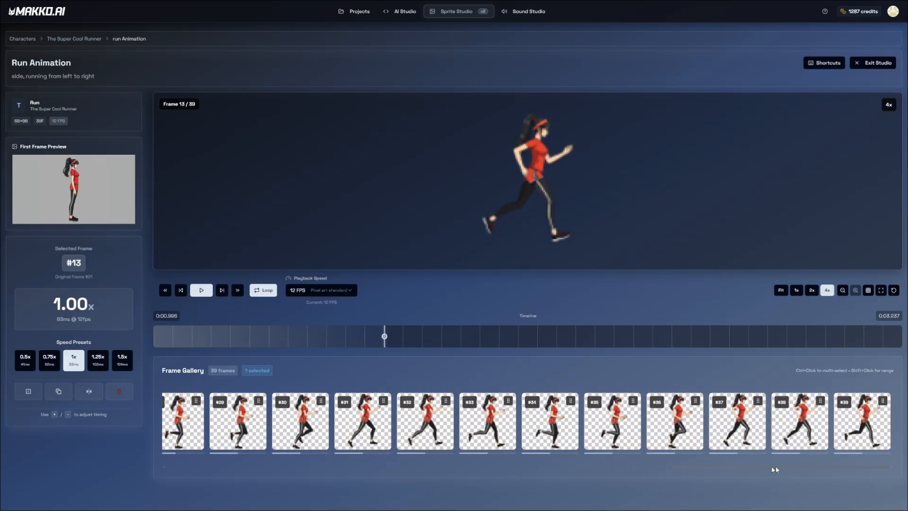
{"action": "left_click", "coordinate": [854, 436]}
{"action": "left_click", "coordinate": [128, 396]}
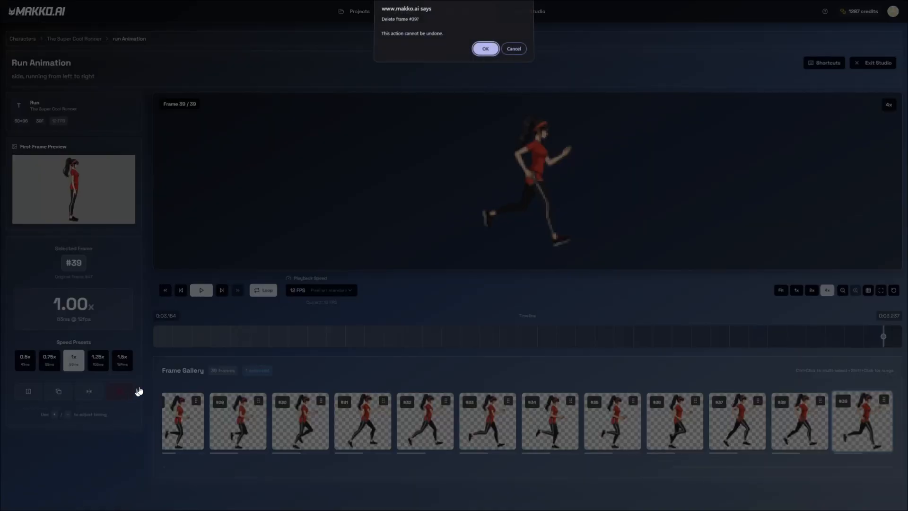
{"action": "left_click", "coordinate": [484, 50]}
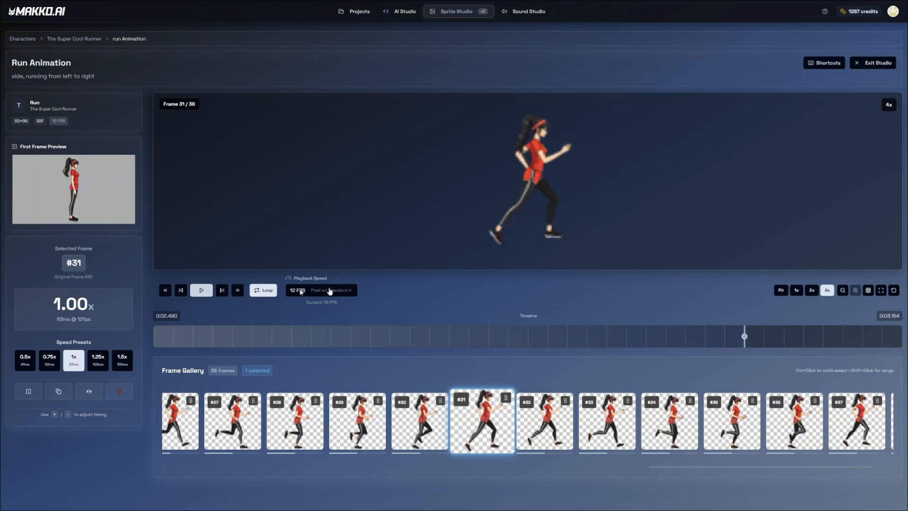
{"action": "key", "text": "space"}
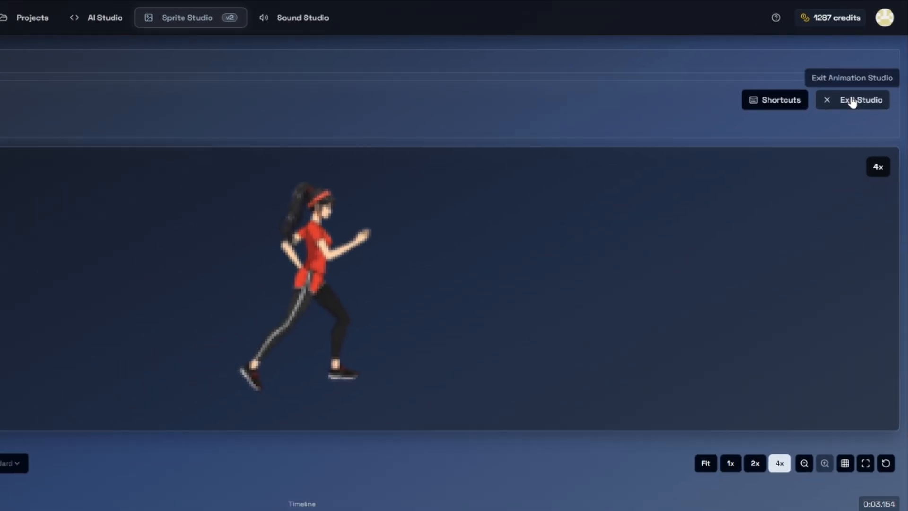
- Exit frame editing of the run animation and bake its frames into a sprite sheet named run with the Automatic Grid layout
{"action": "left_click", "coordinate": [829, 144]}
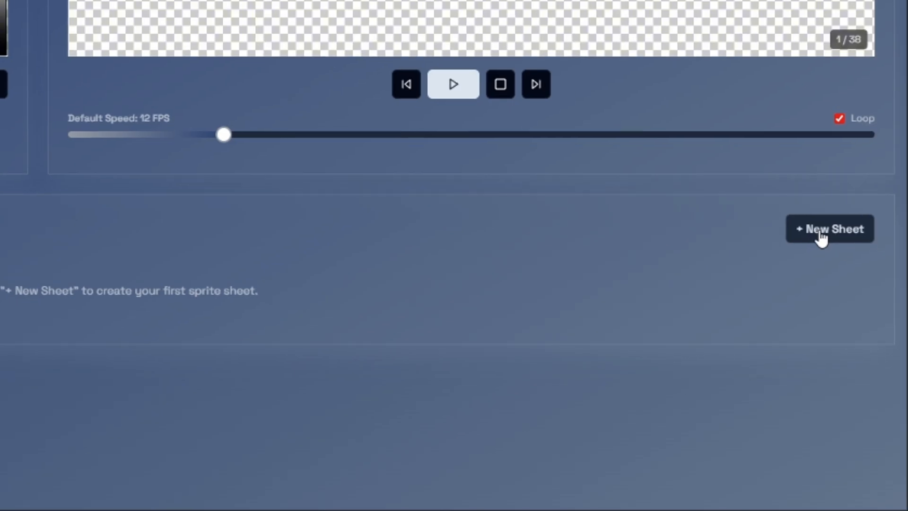
{"action": "left_click", "coordinate": [870, 391]}
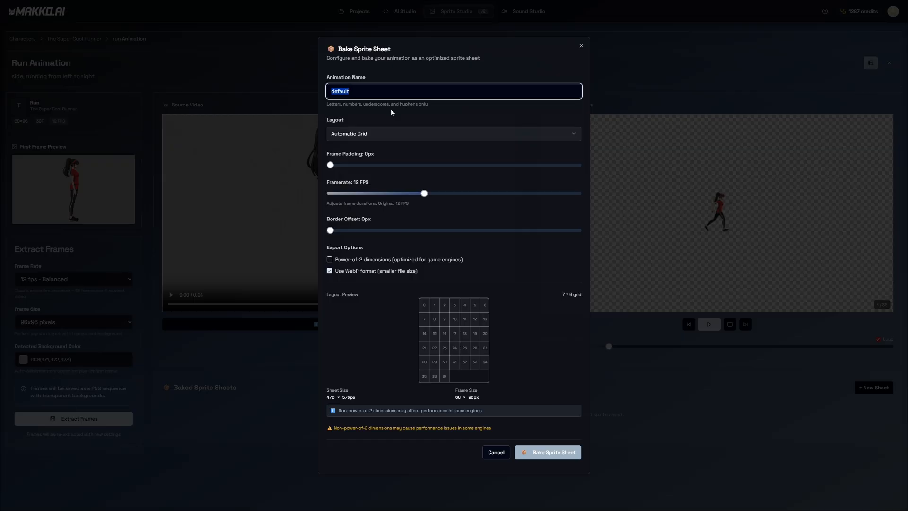
{"action": "type", "text": "run"}
{"action": "left_click", "coordinate": [467, 132]}
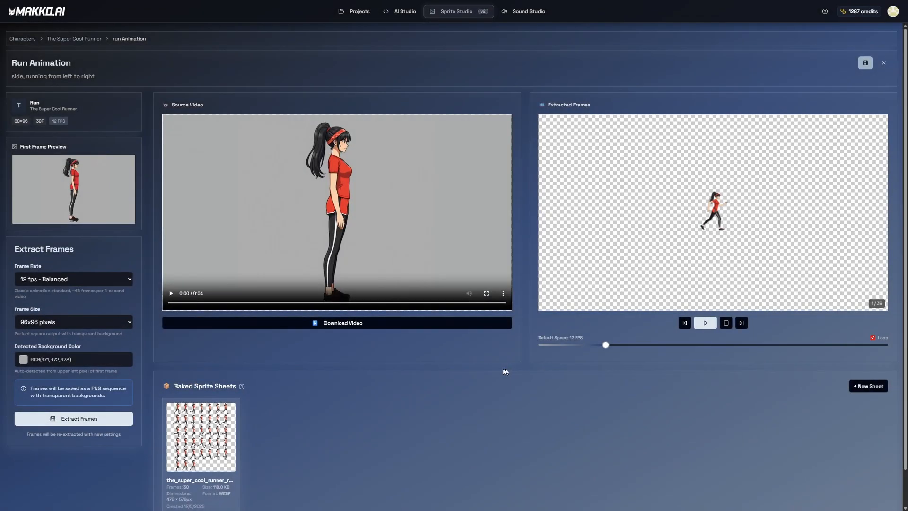
- Open the baked run sprite sheet's preview to examine its frame grid, and close it again
{"action": "scroll", "coordinate": [505, 372], "scroll_direction": "down", "scroll_amount": 1}
{"action": "mouse_move", "coordinate": [217, 384]}
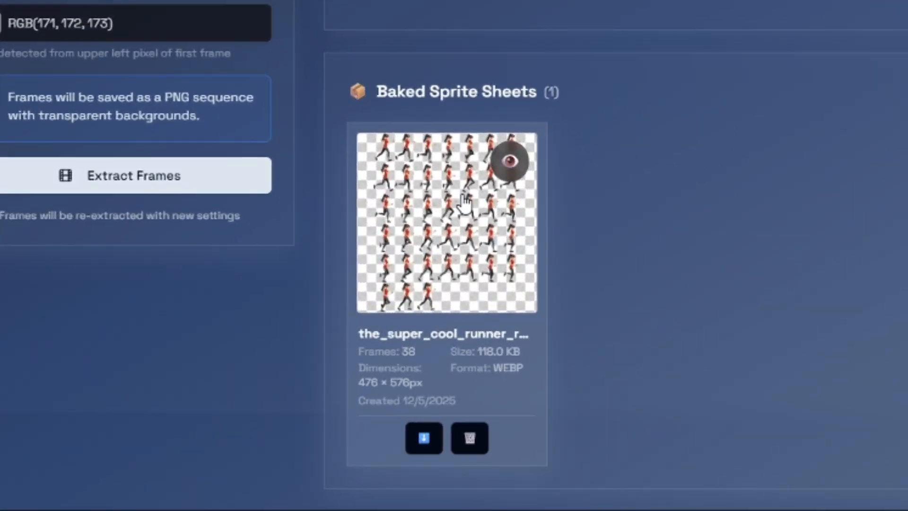
{"action": "left_click", "coordinate": [367, 267]}
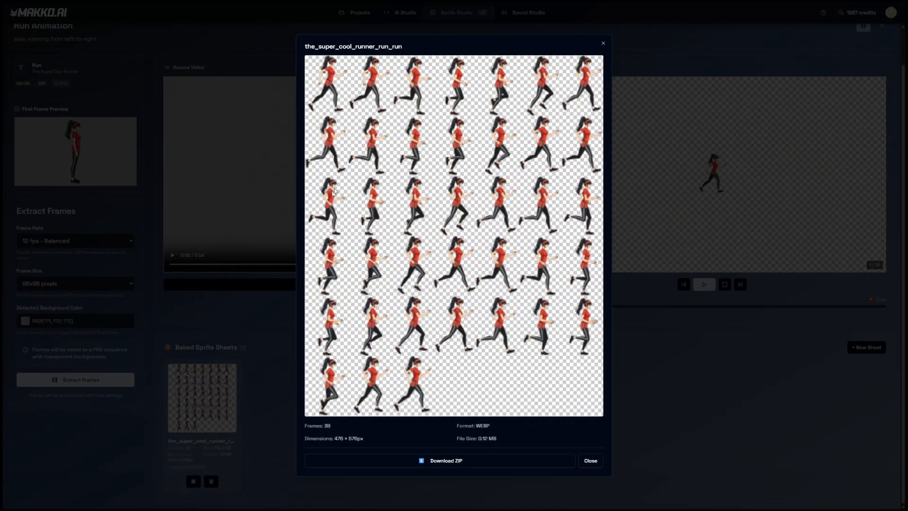
{"action": "left_click", "coordinate": [146, 251]}
{"action": "scroll", "coordinate": [846, 92], "scroll_direction": "up", "scroll_amount": 1}
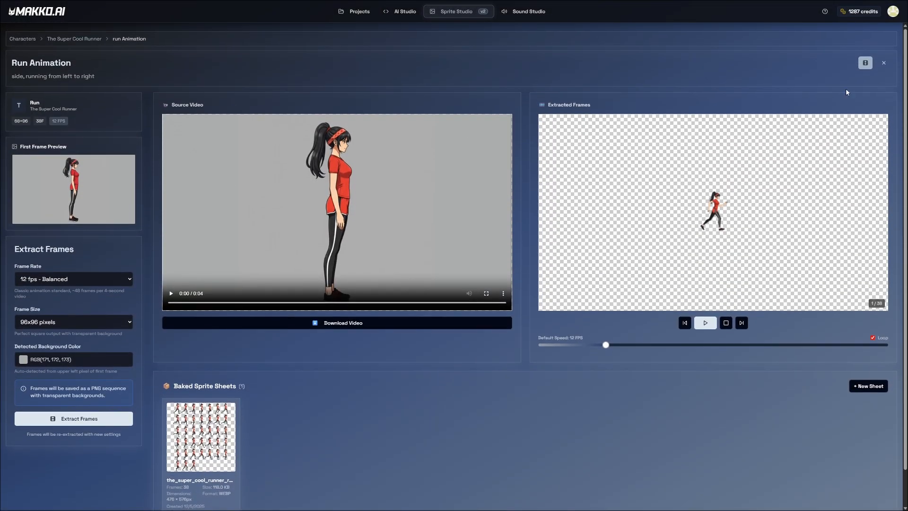
- Leave the run animation, review the jog animation's video and delete the jog animation from the character
{"action": "left_click", "coordinate": [884, 64]}
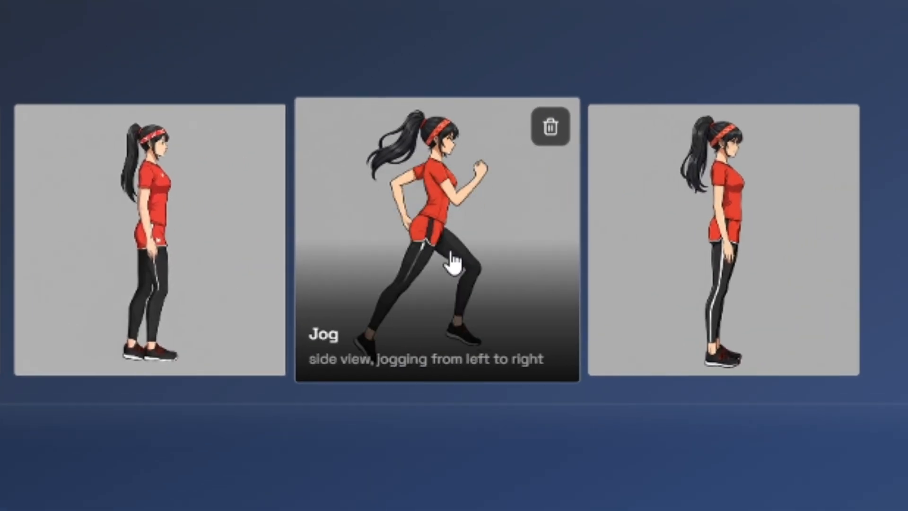
{"action": "left_click", "coordinate": [393, 176]}
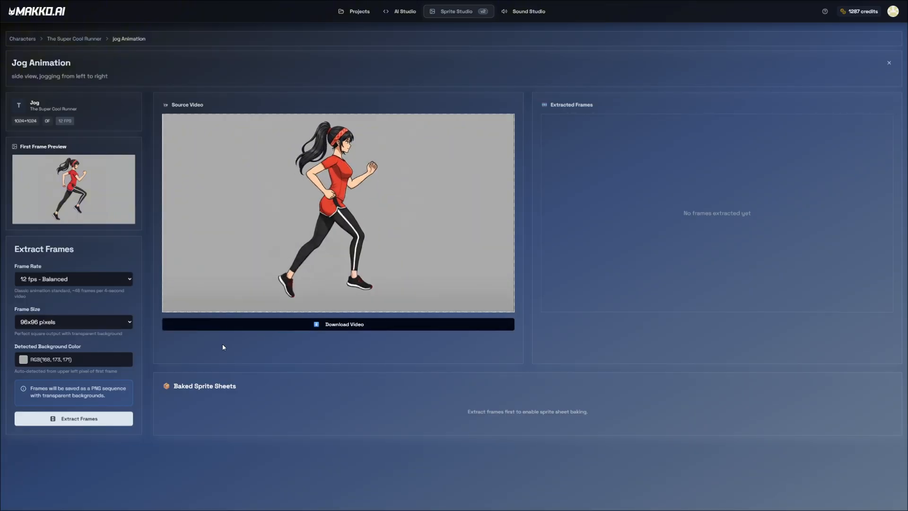
{"action": "left_click", "coordinate": [70, 39]}
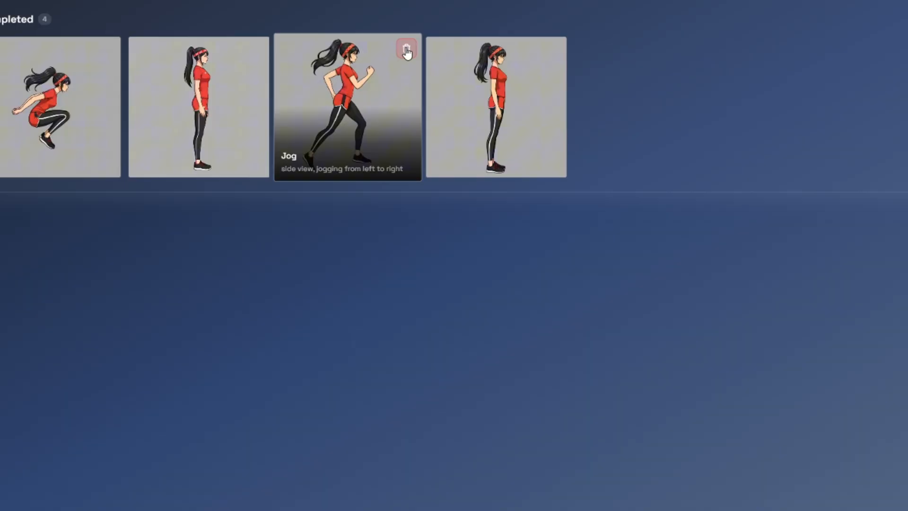
{"action": "left_click", "coordinate": [407, 51]}
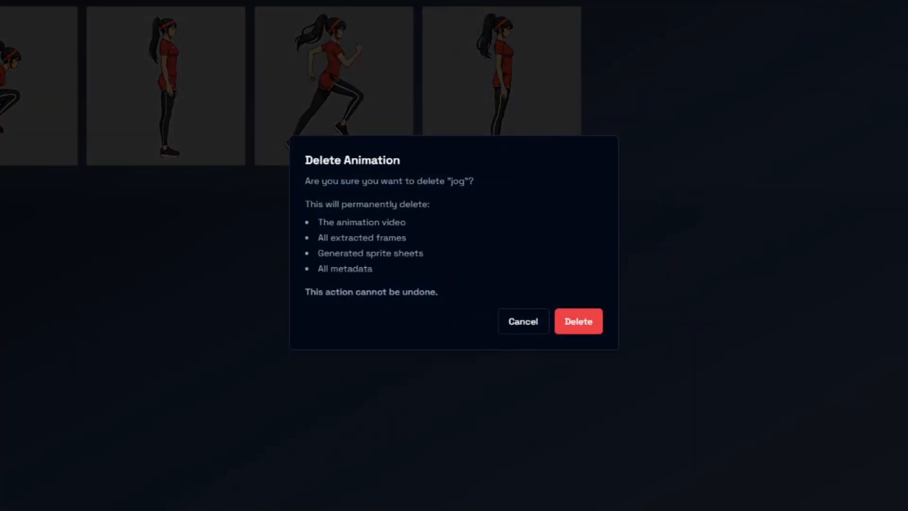
{"action": "left_click", "coordinate": [573, 321]}
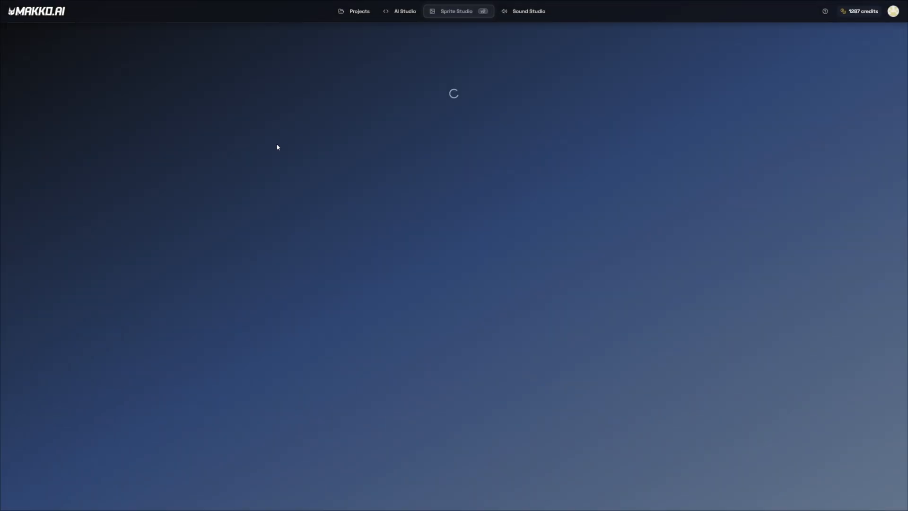
- Generate a new animation named walk with the description "side view, walking left to right"
{"action": "left_click", "coordinate": [842, 100]}
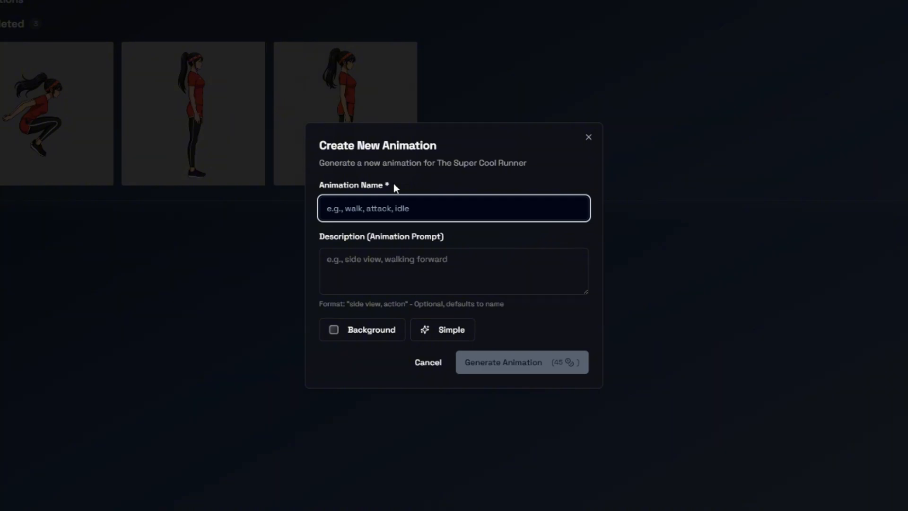
{"action": "type", "text": "walk"}
{"action": "key", "text": "Tab"}
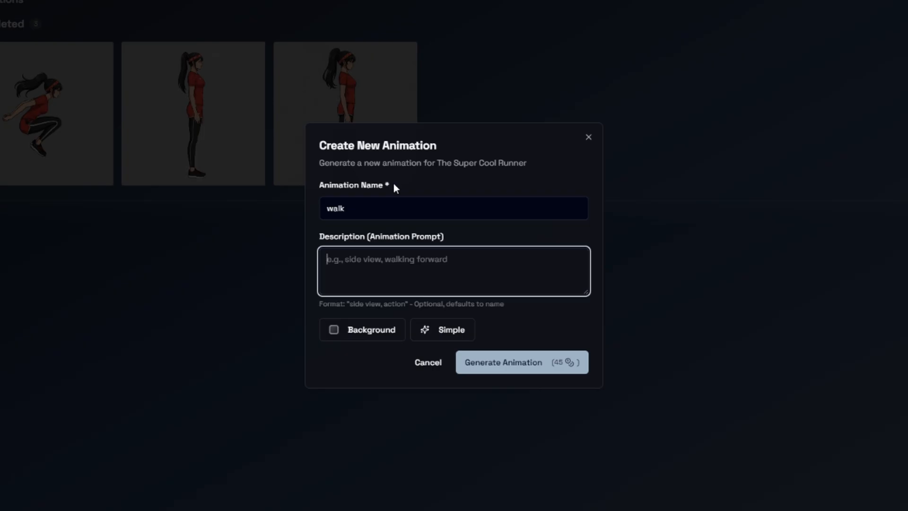
{"action": "type", "text": "side vi"}
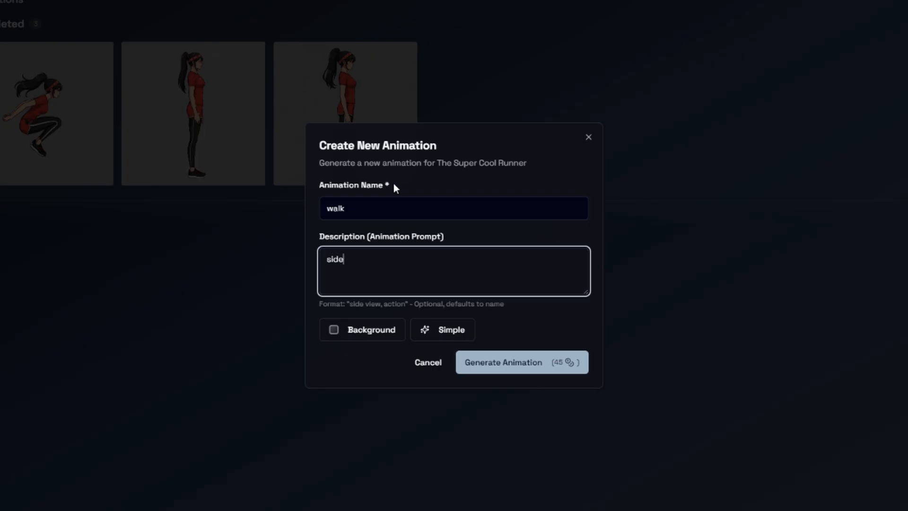
{"action": "type", "text": "ew, walking left to right"}
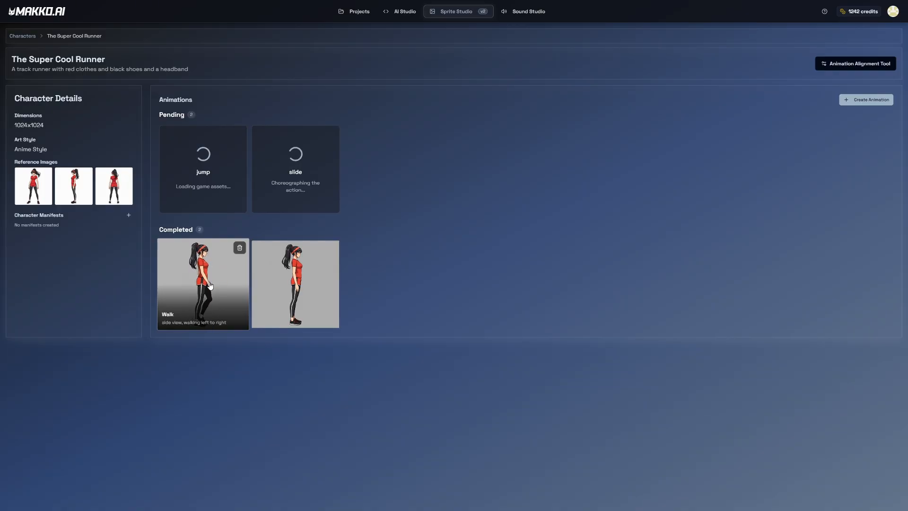
- Play the walk animation's source video, extract its frames at 12 fps and 96x96 pixels, and open them for frame editing
{"action": "left_click", "coordinate": [189, 272]}
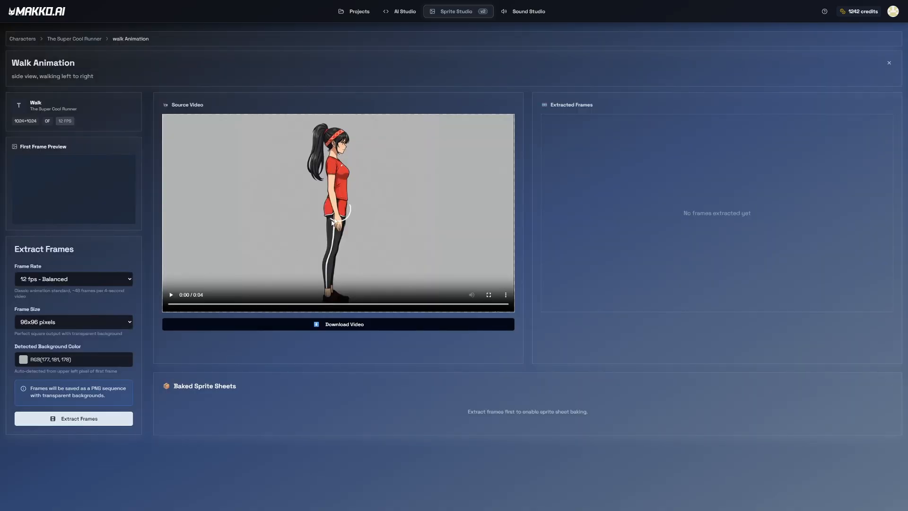
{"action": "left_click", "coordinate": [165, 300]}
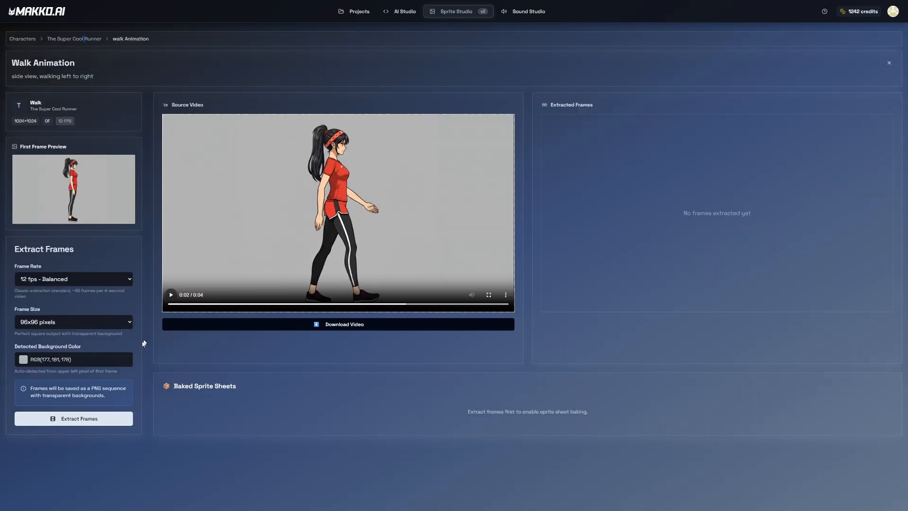
{"action": "left_click", "coordinate": [82, 421]}
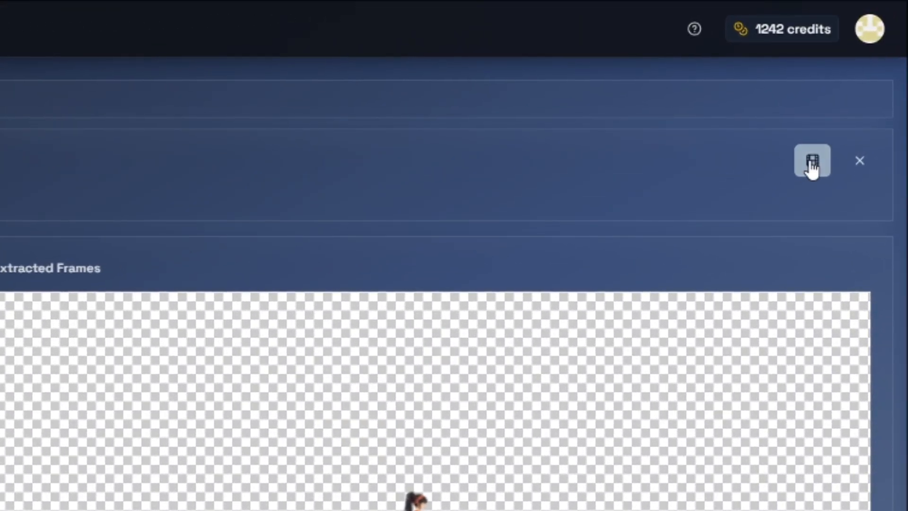
{"action": "left_click", "coordinate": [871, 62]}
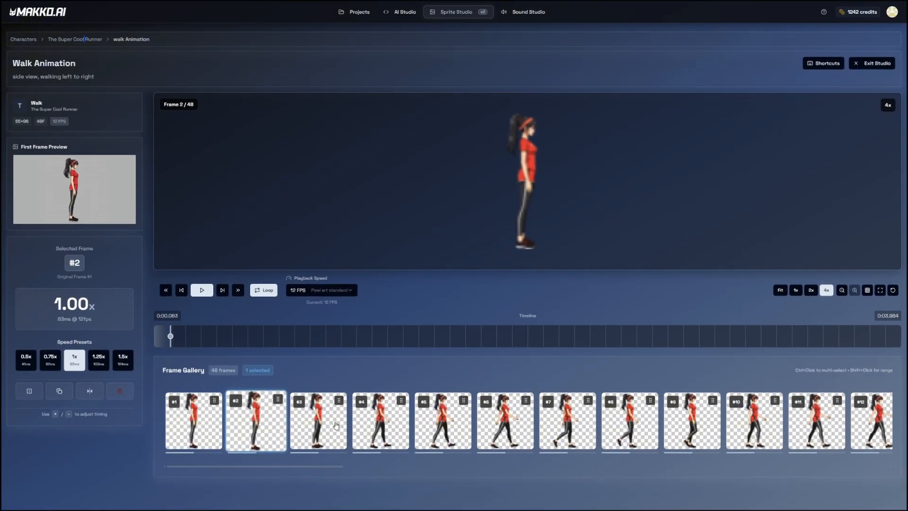
- Delete the first three frames of the walk animation, covering the standing poses
{"action": "left_click", "coordinate": [342, 426]}
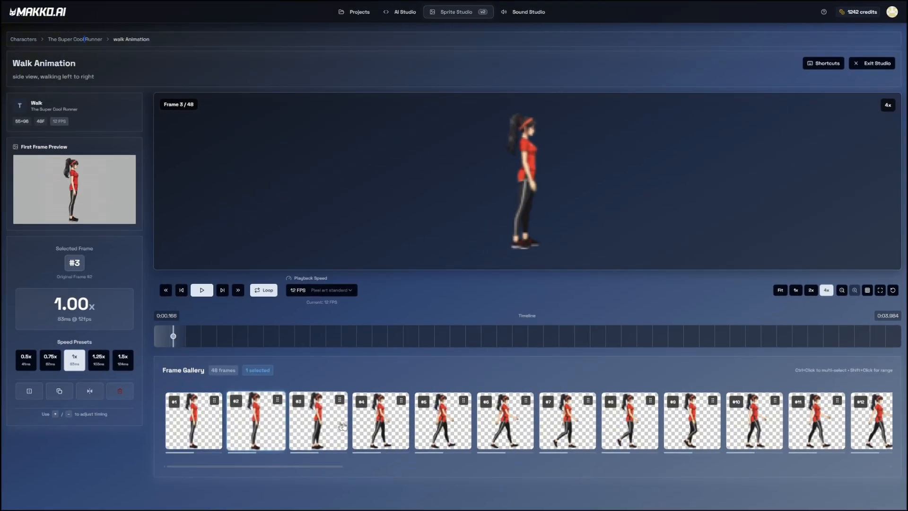
{"action": "left_click", "coordinate": [194, 419]}
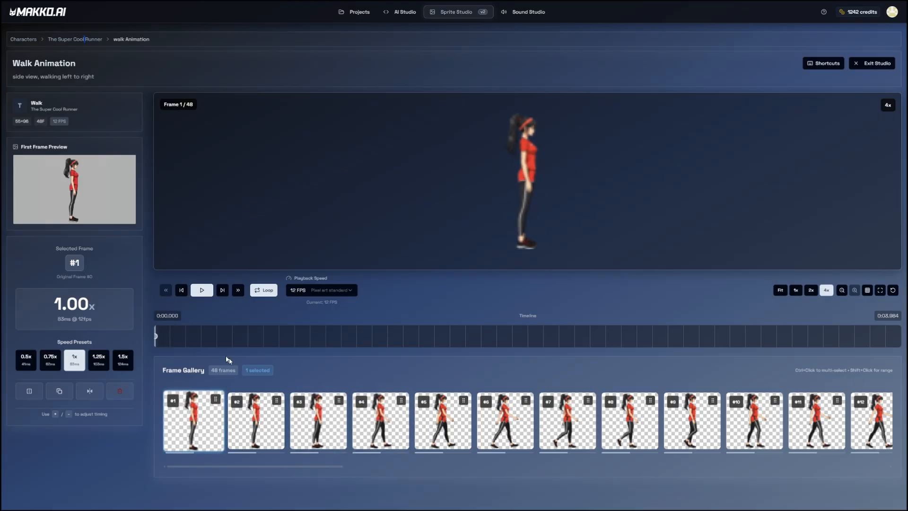
{"action": "left_click", "coordinate": [120, 391]}
{"action": "left_click", "coordinate": [486, 50]}
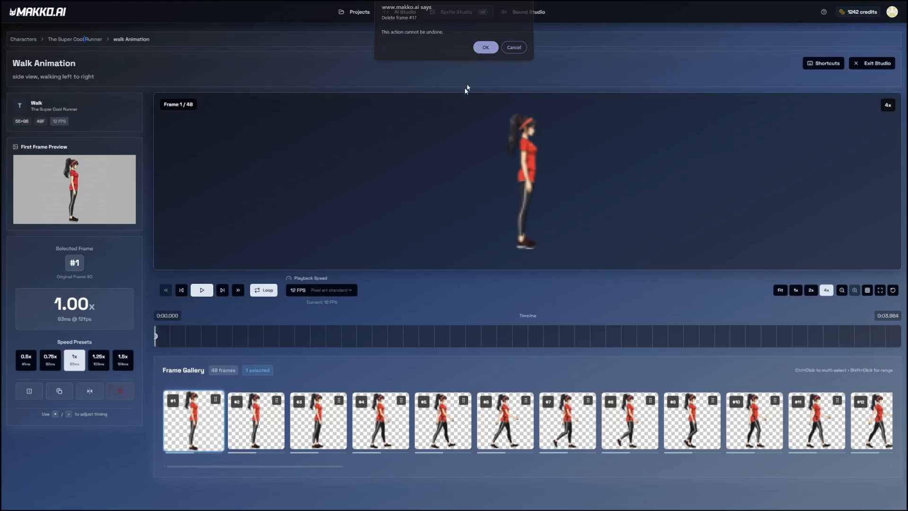
{"action": "left_click", "coordinate": [121, 396]}
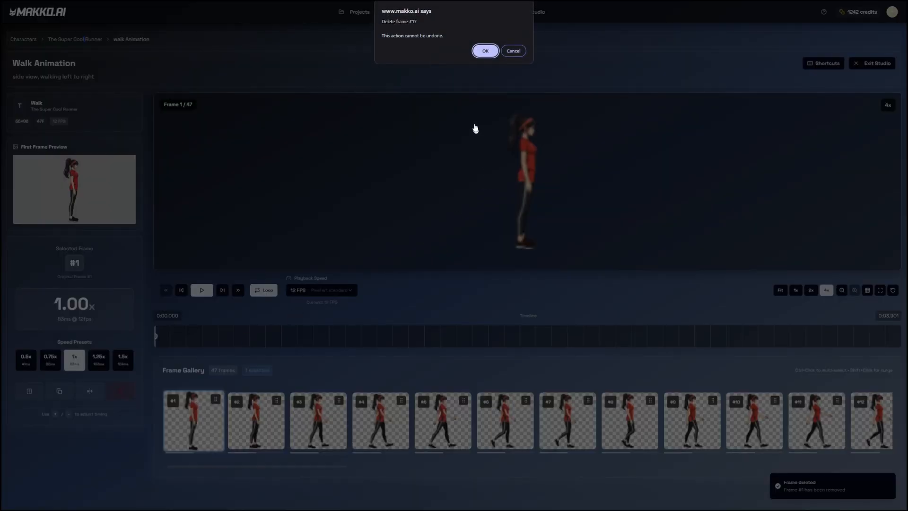
{"action": "left_click", "coordinate": [485, 50]}
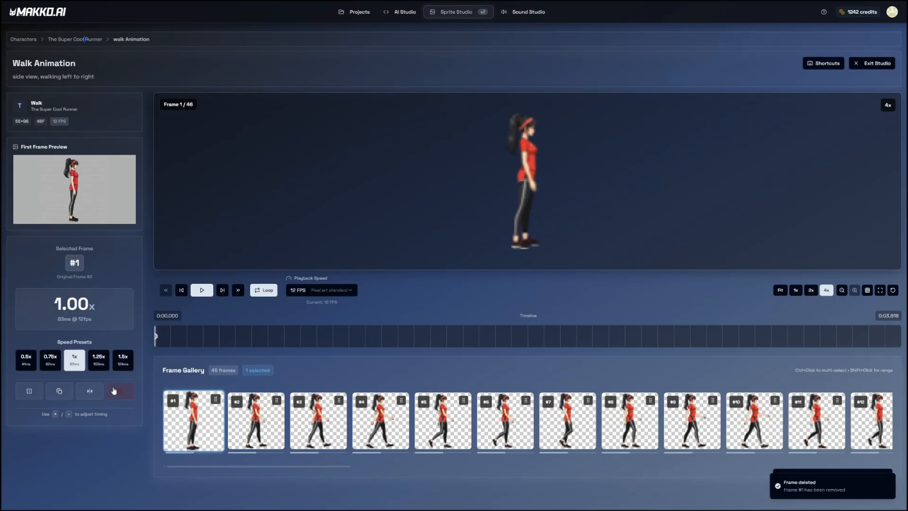
{"action": "left_click", "coordinate": [113, 390]}
{"action": "left_click", "coordinate": [484, 50]}
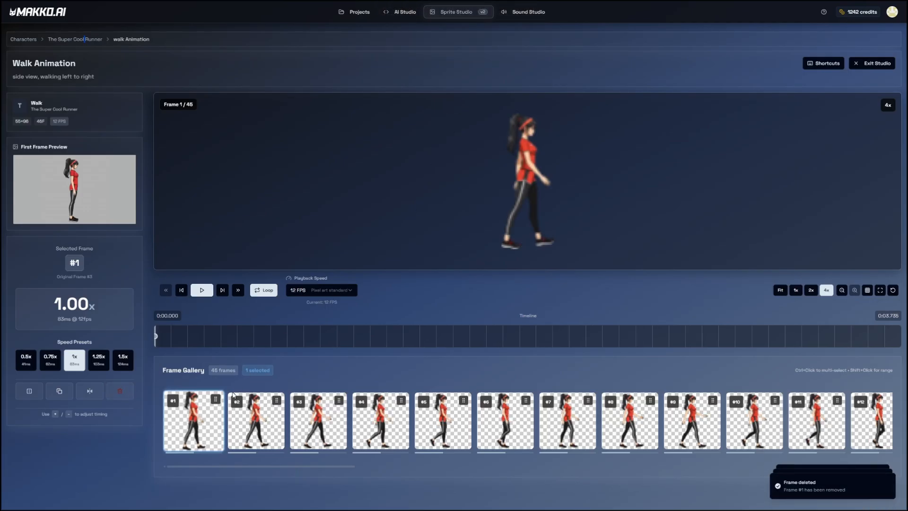
- Preview the walk loop's playback and return to its first frame to check the starting pose
{"action": "left_click", "coordinate": [202, 290]}
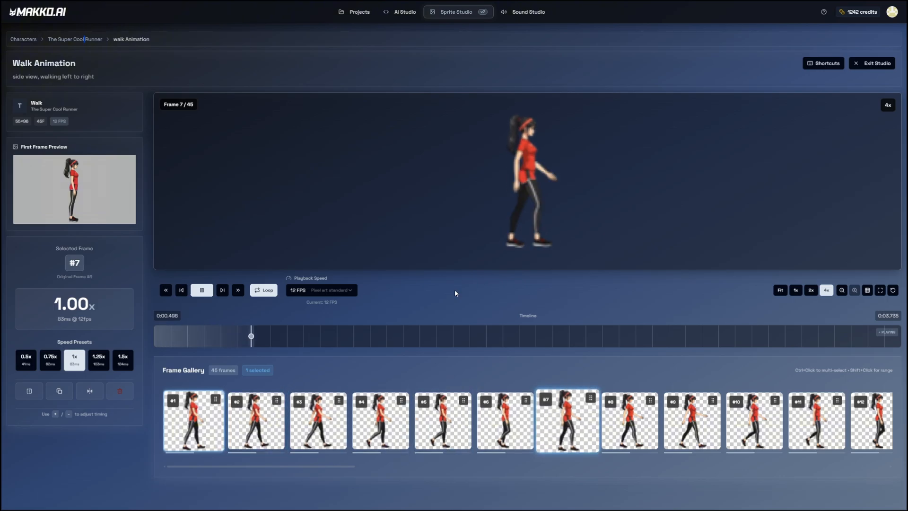
{"action": "left_click", "coordinate": [201, 291]}
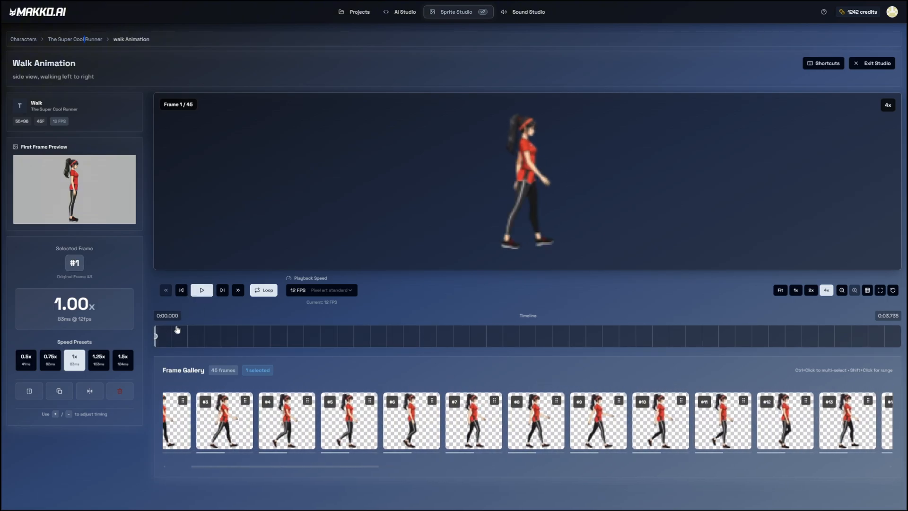
{"action": "left_click", "coordinate": [201, 291]}
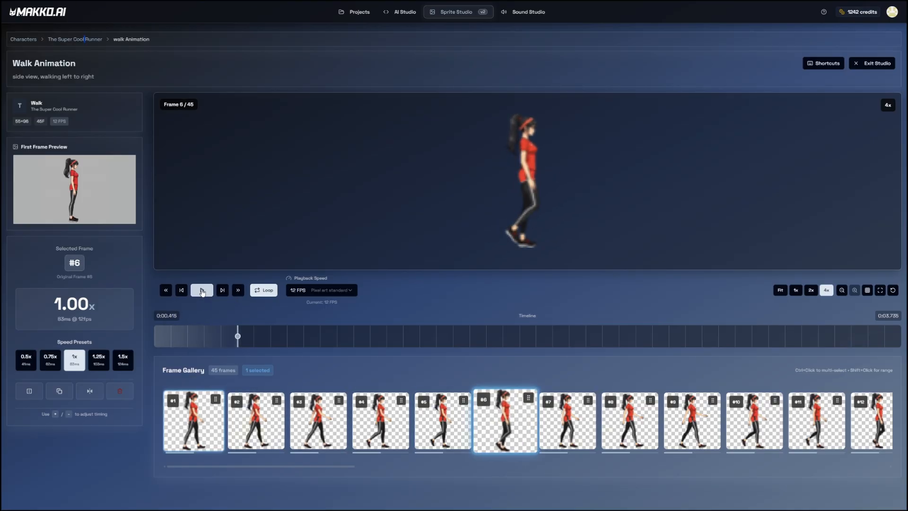
{"action": "left_click", "coordinate": [162, 334]}
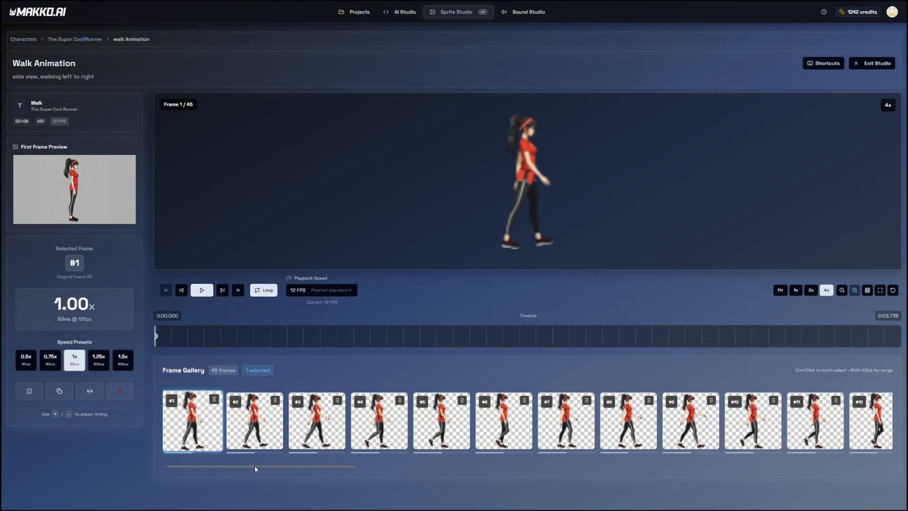
- Compare the closing frames #42 to #45 of the walk animation to examine which pose leads best into the first frame
{"action": "left_click_drag", "start_coordinate": [260, 467], "coordinate": [765, 463]}
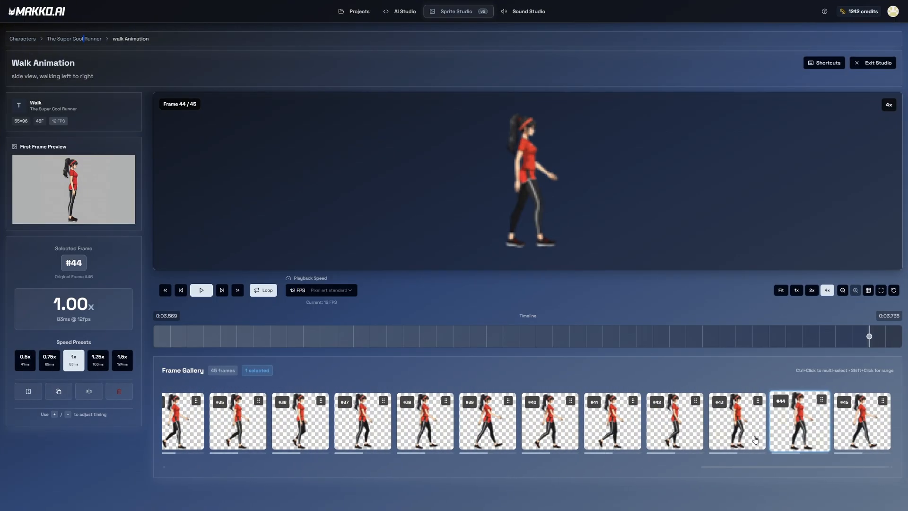
{"action": "left_click", "coordinate": [756, 440]}
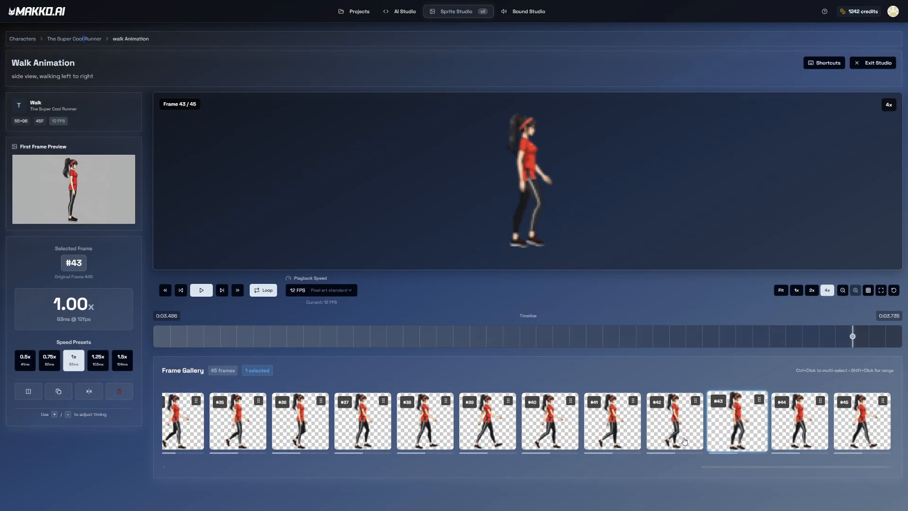
{"action": "left_click", "coordinate": [677, 441]}
{"action": "left_click", "coordinate": [742, 439]}
{"action": "left_click", "coordinate": [860, 433]}
{"action": "left_click", "coordinate": [801, 432]}
{"action": "left_click", "coordinate": [747, 432]}
{"action": "left_click", "coordinate": [860, 432]}
{"action": "left_click", "coordinate": [744, 431]}
- Delete the last three frames, #45, #44 and #43, of the walk animation
{"action": "left_click", "coordinate": [859, 431]}
{"action": "left_click", "coordinate": [118, 391]}
{"action": "left_click", "coordinate": [494, 55]}
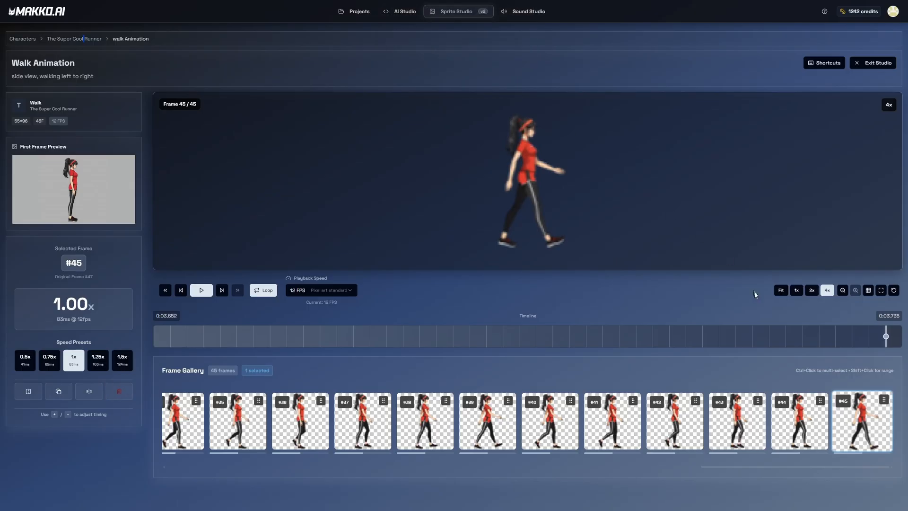
{"action": "left_click", "coordinate": [118, 390]}
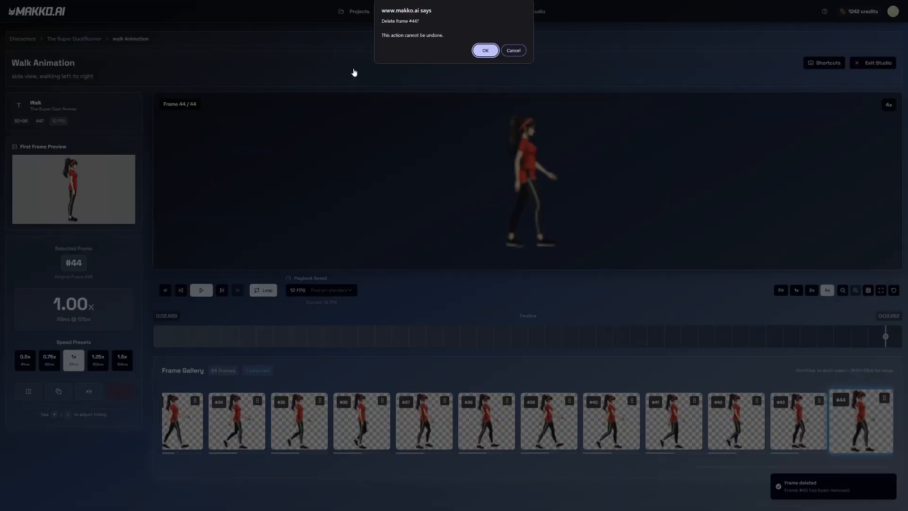
{"action": "left_click", "coordinate": [485, 50]}
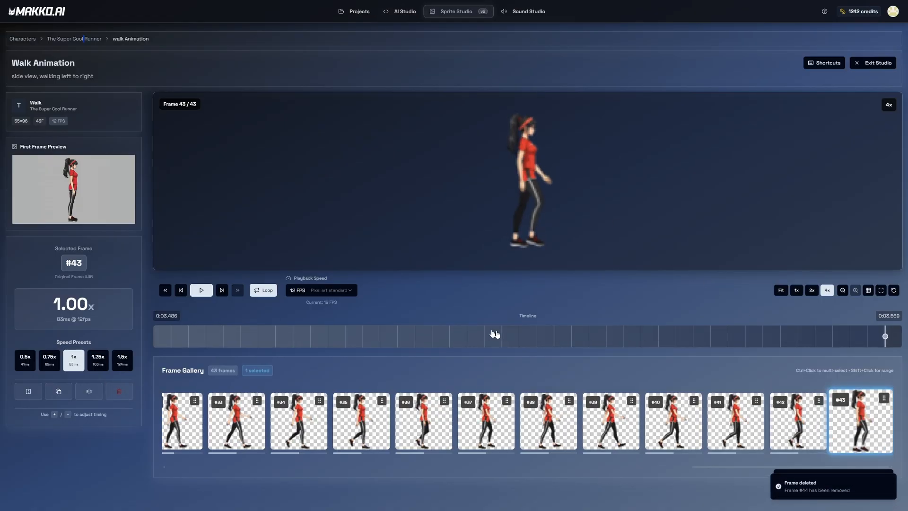
{"action": "left_click", "coordinate": [118, 396]}
{"action": "left_click", "coordinate": [486, 49]}
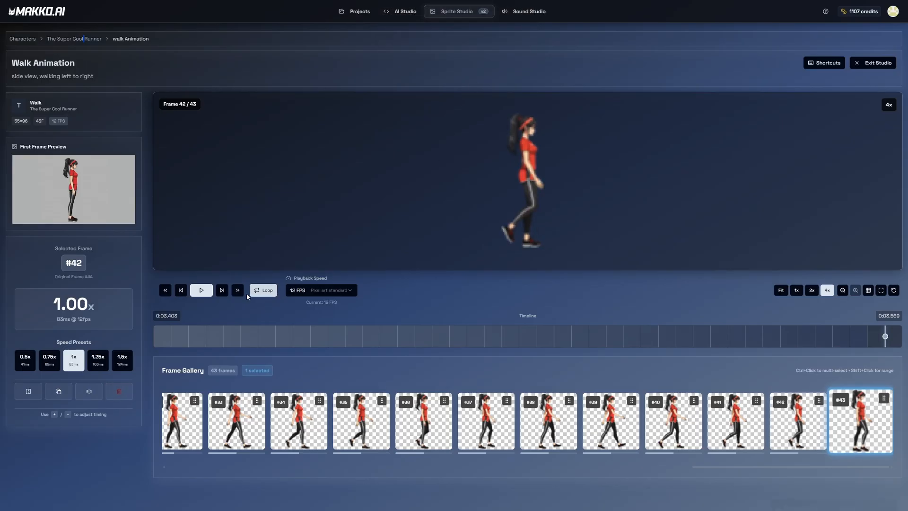
- Preview the trimmed walk loop's playback and exit the walk animation's frame editor
{"action": "left_click", "coordinate": [204, 292]}
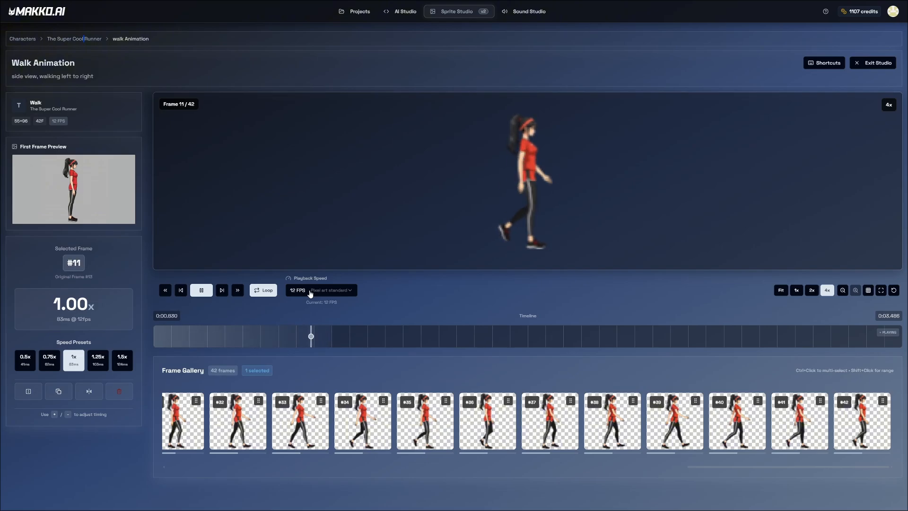
{"action": "left_click", "coordinate": [197, 294]}
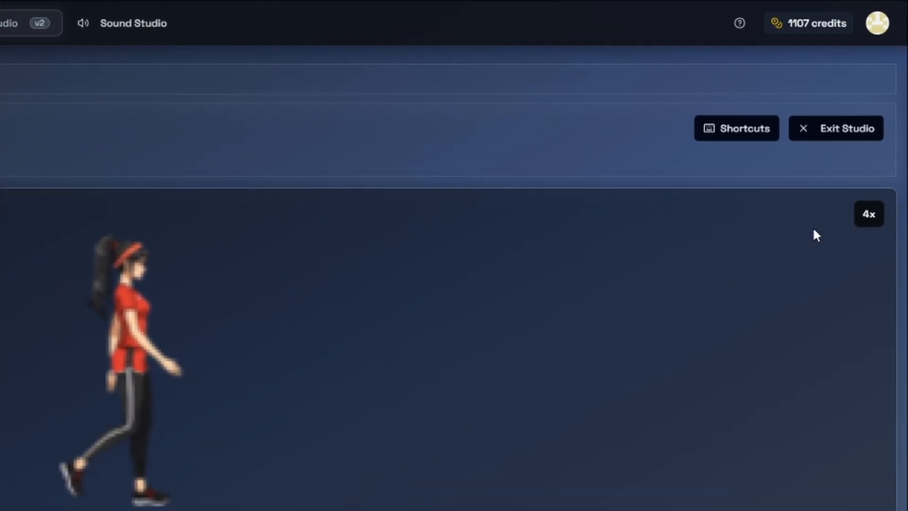
{"action": "left_click", "coordinate": [833, 129]}
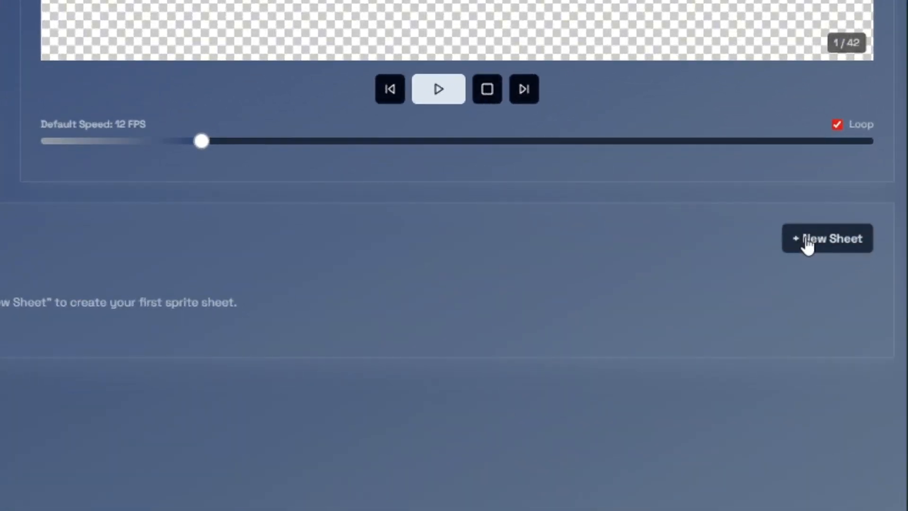
- Bake the walk animation into a new sprite sheet named walk with the automatic grid at 12 FPS, and view the baked sheet
{"action": "left_click", "coordinate": [876, 387]}
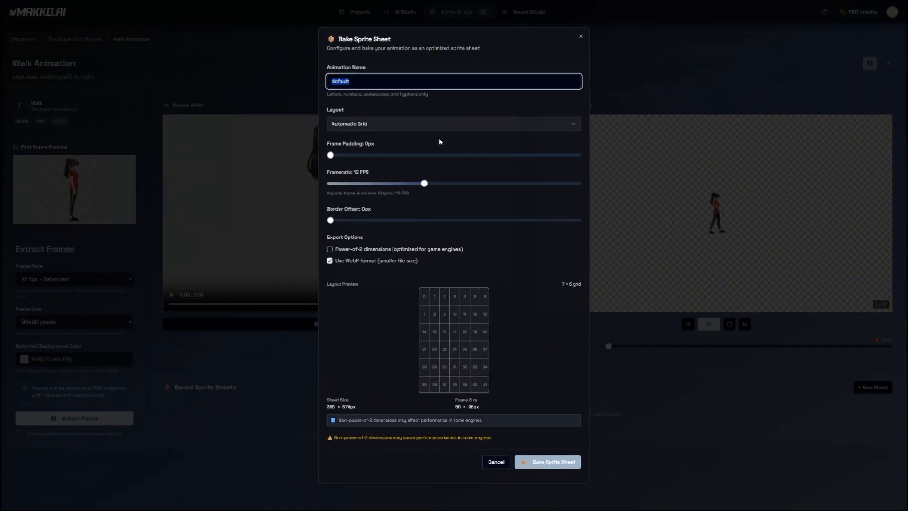
{"action": "type", "text": "walk"}
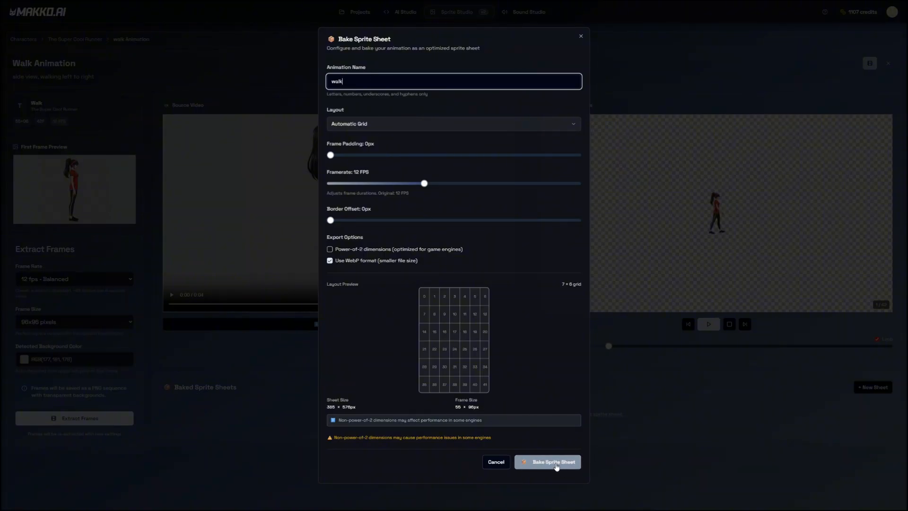
{"action": "left_click", "coordinate": [557, 466]}
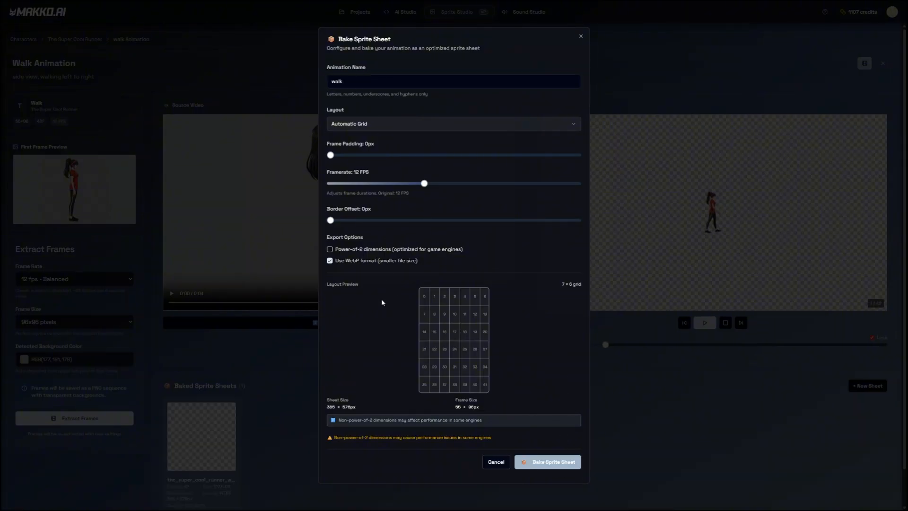
{"action": "scroll", "coordinate": [341, 435], "scroll_direction": "down", "scroll_amount": 2}
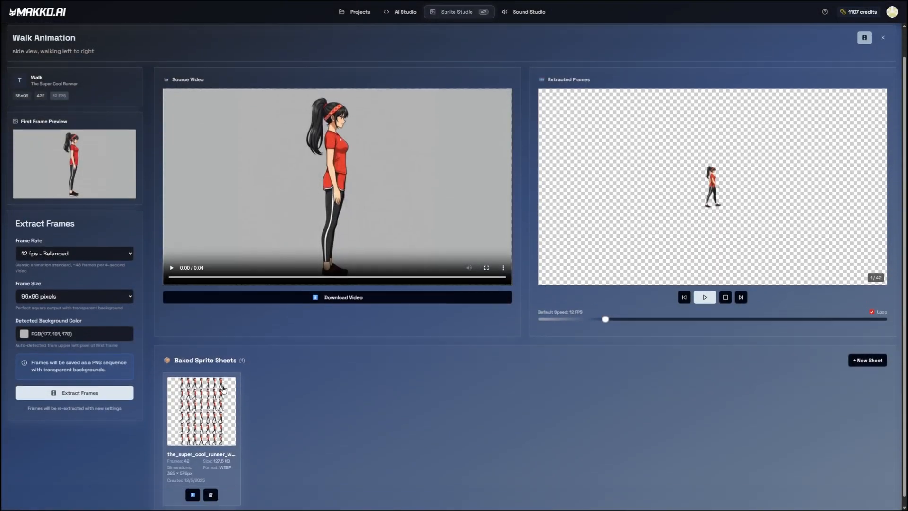
{"action": "left_click", "coordinate": [213, 395]}
{"action": "left_click", "coordinate": [279, 191]}
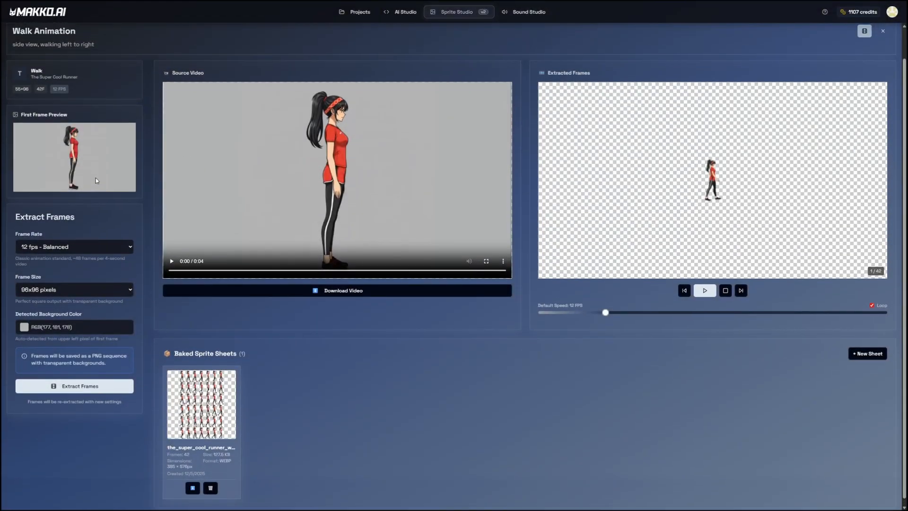
- Return to The Super Cool Runner's character page and open its jump animation
{"action": "scroll", "coordinate": [95, 178], "scroll_direction": "up", "scroll_amount": 2}
{"action": "left_click", "coordinate": [83, 36]}
{"action": "left_click", "coordinate": [205, 182]}
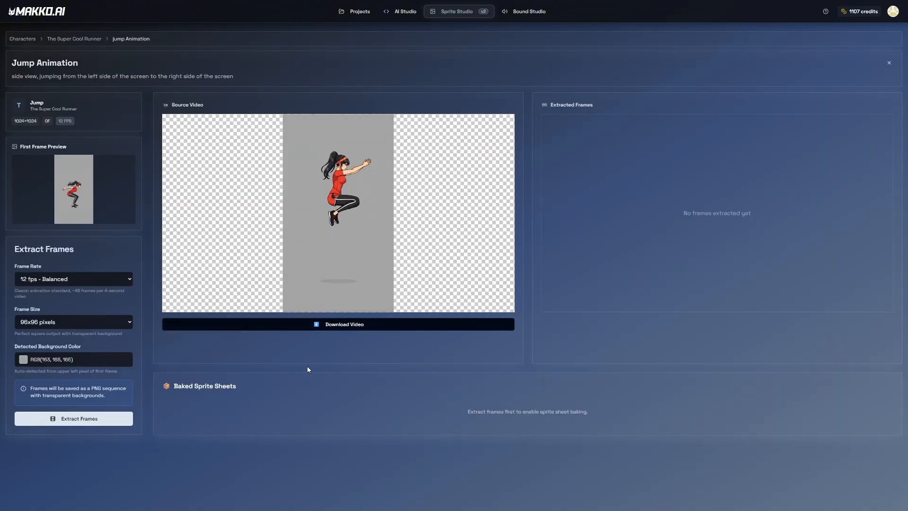
- Play the jump animation's source video, pausing mid-jump, to review the motion
{"action": "mouse_move", "coordinate": [265, 310]}
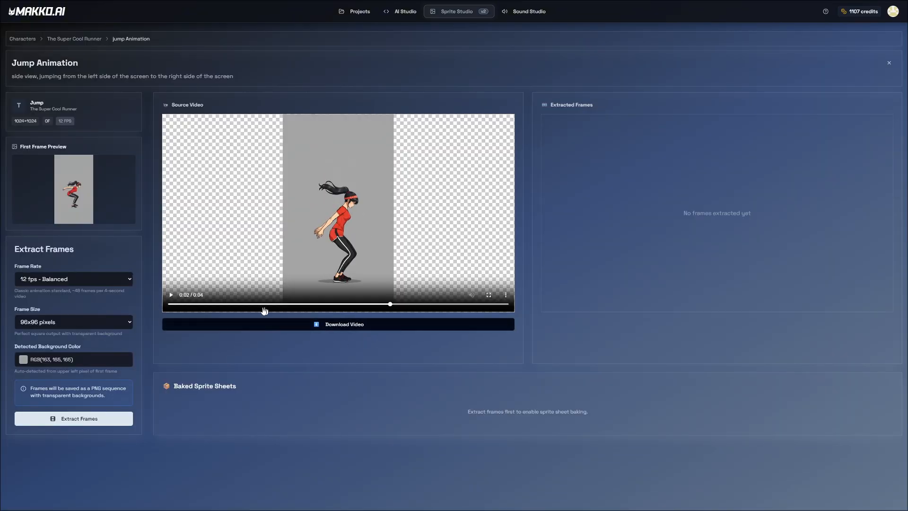
{"action": "left_click", "coordinate": [171, 296]}
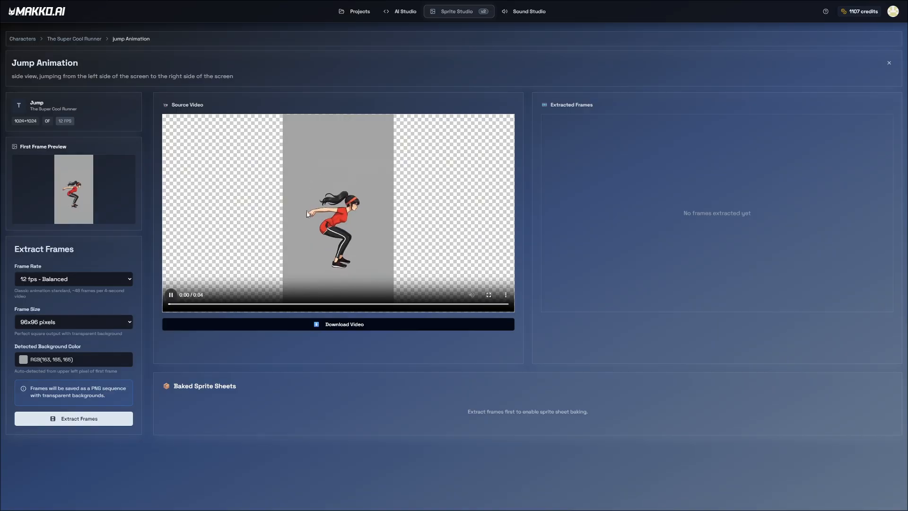
{"action": "left_click", "coordinate": [354, 186]}
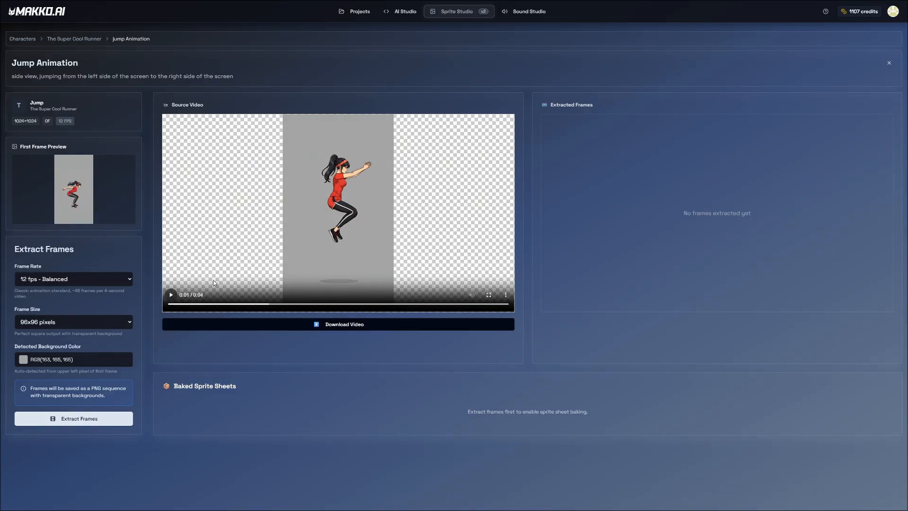
{"action": "left_click", "coordinate": [171, 306]}
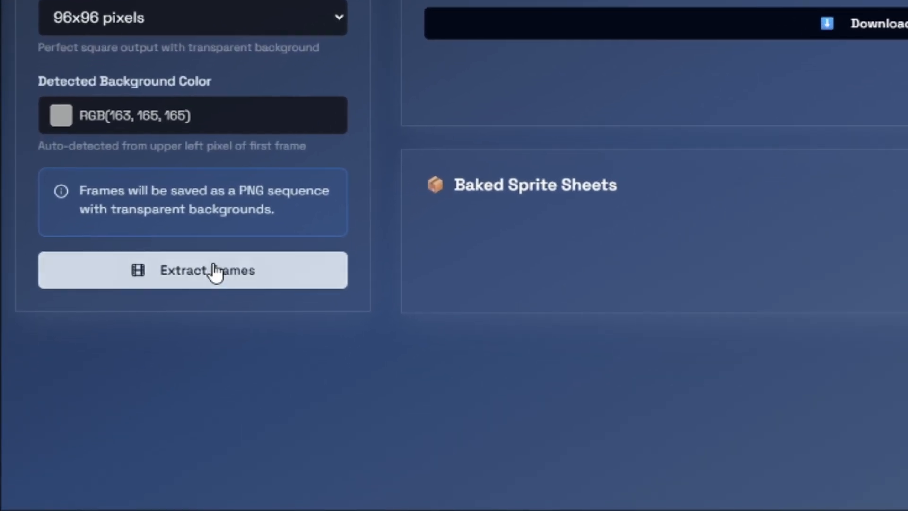
- Extract the jump animation's frames at 12 fps and 96x96 pixels and open them in the frame editor
{"action": "left_click", "coordinate": [215, 272]}
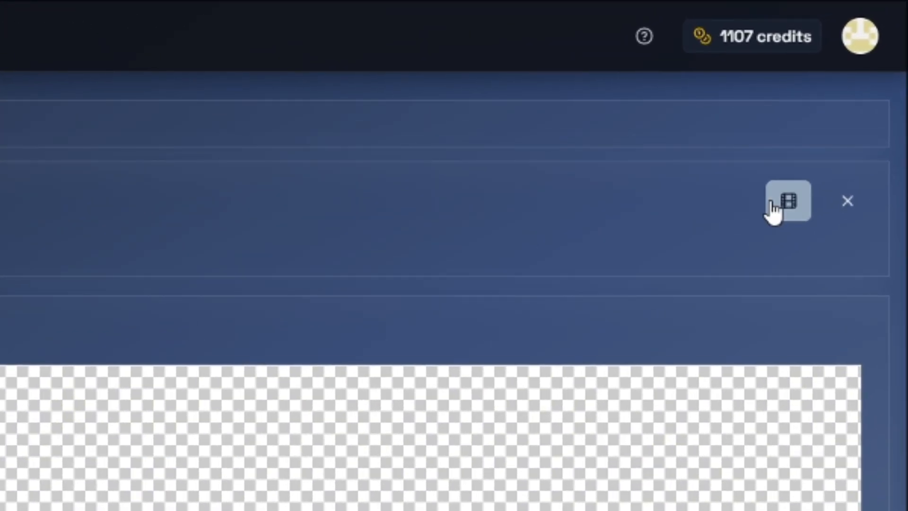
{"action": "left_click", "coordinate": [870, 64]}
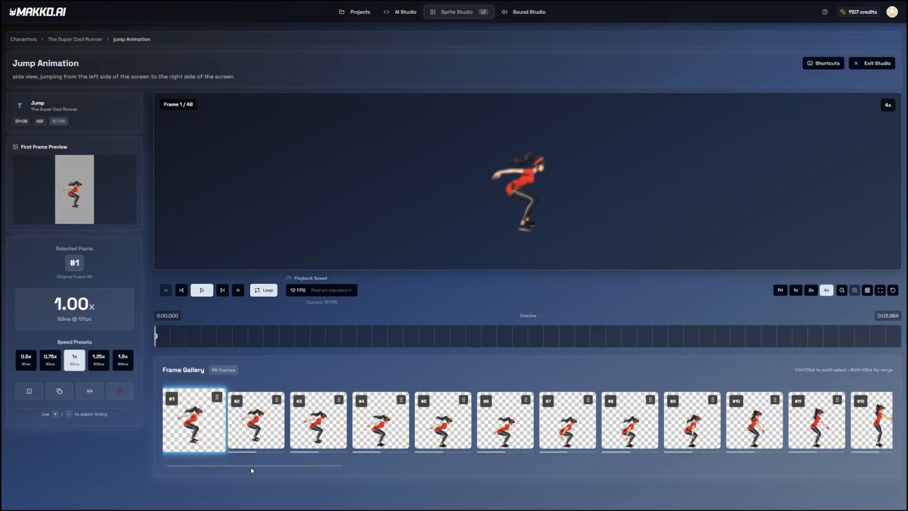
- Delete frames #34 to #48 of the jump animation, covering the recovery and standing poses after the landing
{"action": "left_click_drag", "start_coordinate": [249, 469], "coordinate": [738, 459]}
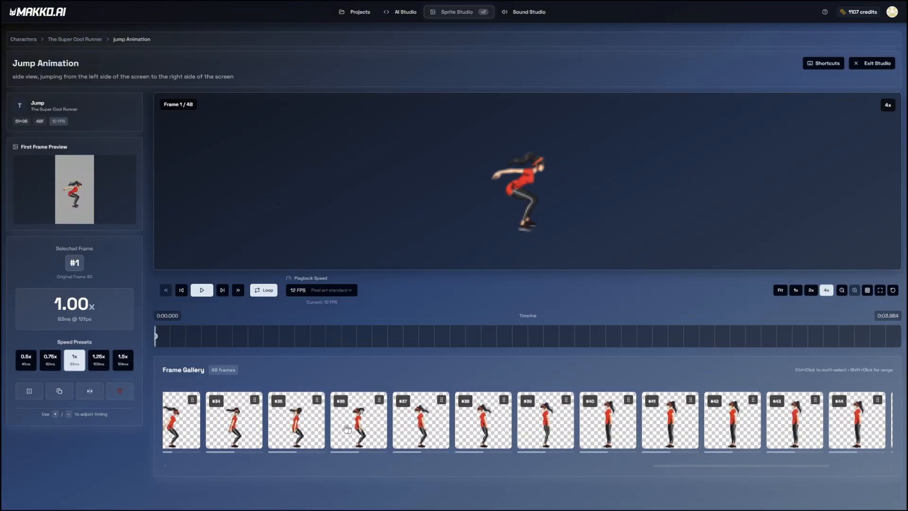
{"action": "left_click", "coordinate": [294, 428]}
{"action": "left_click", "coordinate": [417, 421]}
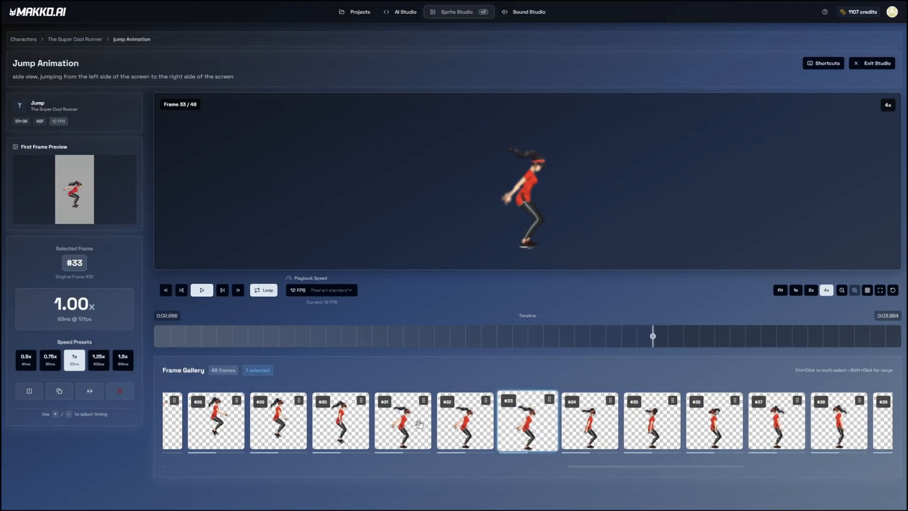
{"action": "left_click", "coordinate": [418, 424]}
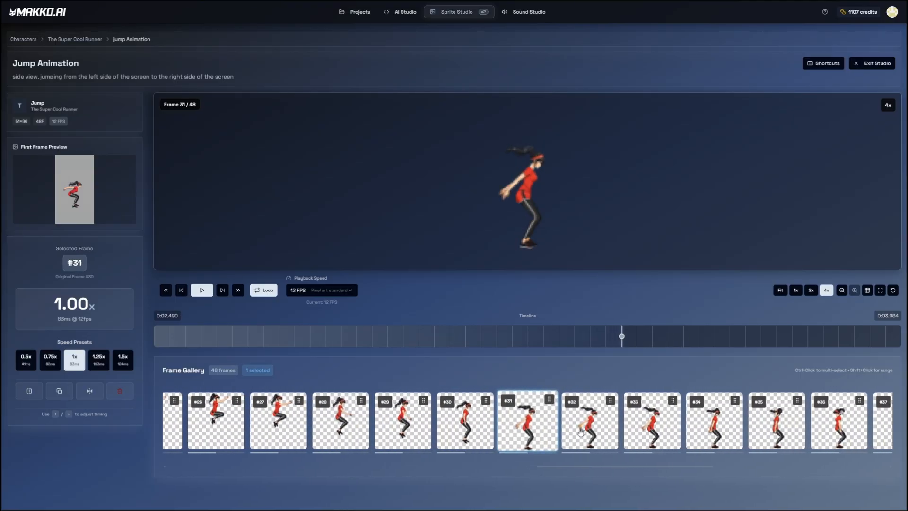
{"action": "left_click", "coordinate": [595, 431]}
{"action": "left_click", "coordinate": [596, 431]}
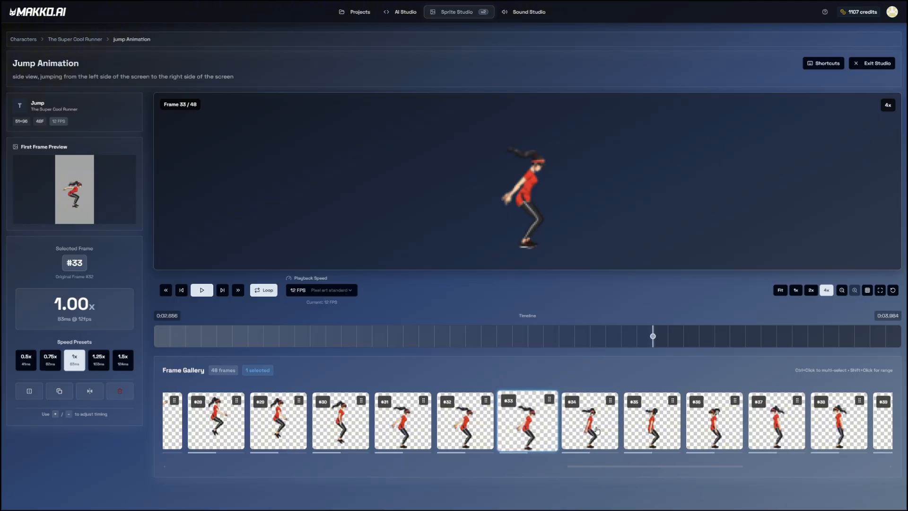
{"action": "left_click", "coordinate": [591, 430]}
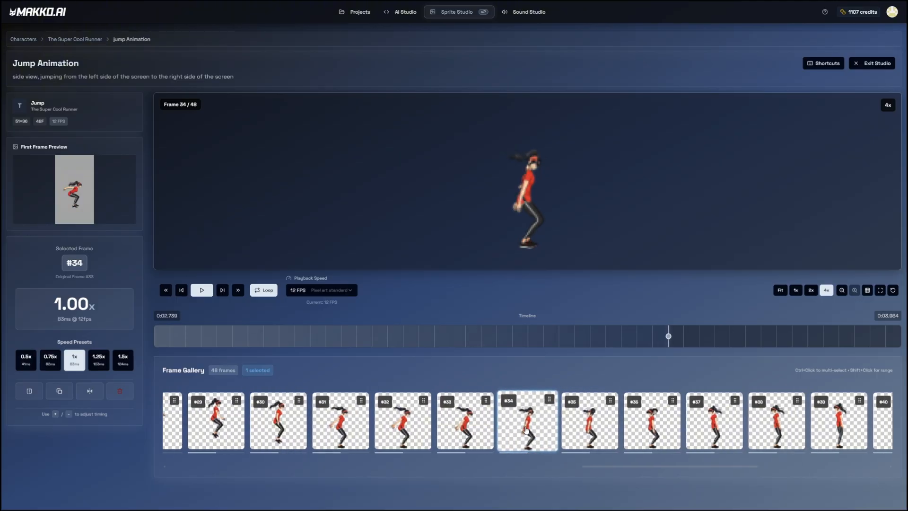
{"action": "left_click", "coordinate": [120, 391]}
{"action": "left_click", "coordinate": [483, 48]}
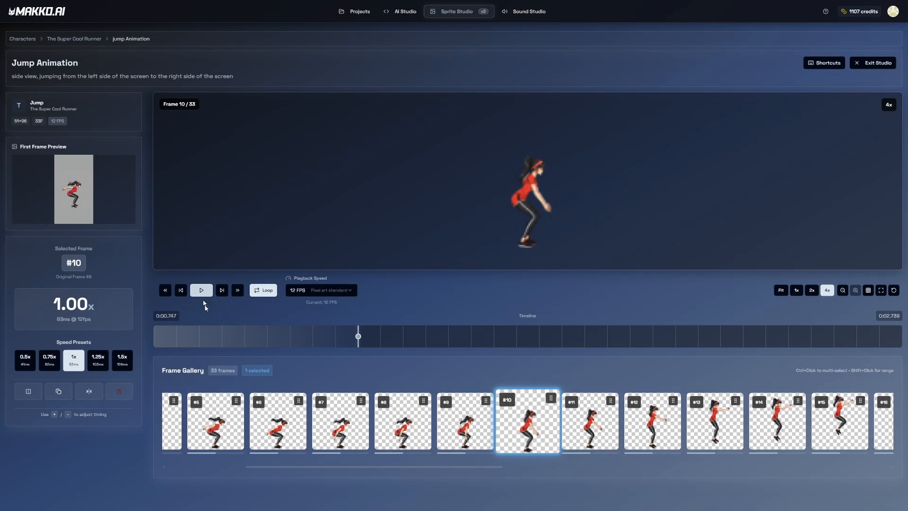
- Step through the jump animation's opening frames #1 to #10 to examine which crouching pose suits the start
{"action": "left_click_drag", "start_coordinate": [308, 470], "coordinate": [193, 466]}
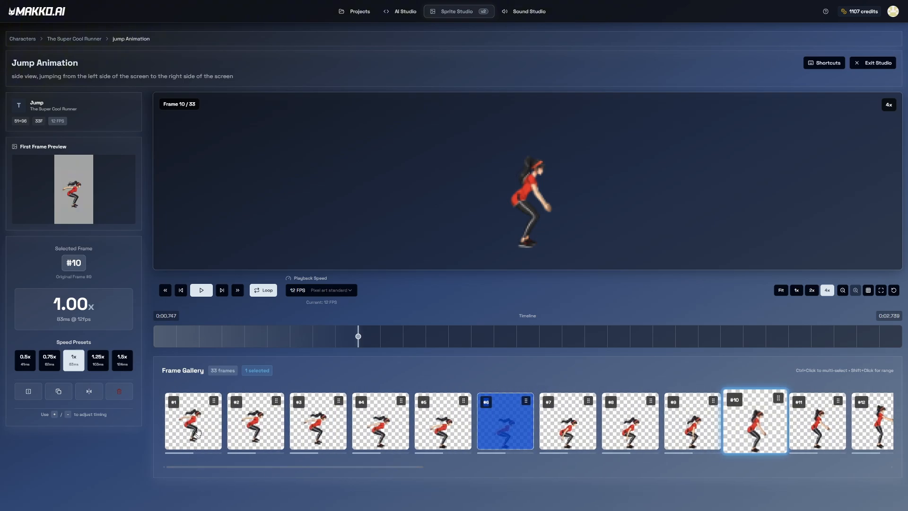
{"action": "left_click", "coordinate": [196, 429]}
{"action": "left_click", "coordinate": [253, 431]}
{"action": "left_click", "coordinate": [316, 438]}
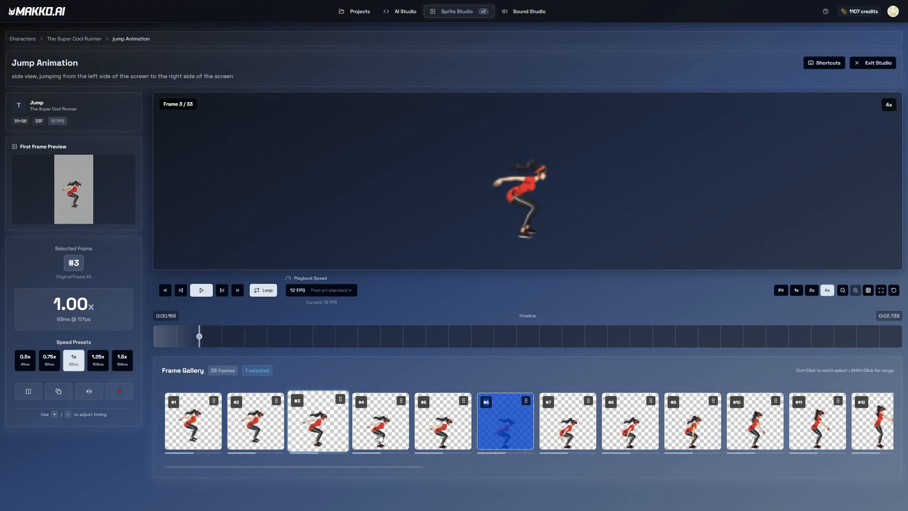
{"action": "left_click", "coordinate": [378, 435]}
{"action": "left_click", "coordinate": [459, 434]}
{"action": "left_click", "coordinate": [506, 434]}
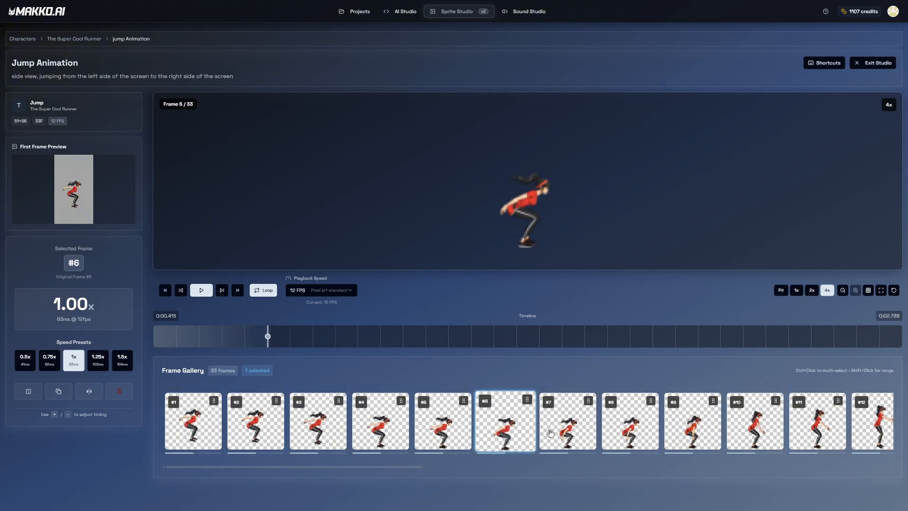
{"action": "left_click", "coordinate": [565, 434]}
{"action": "left_click", "coordinate": [578, 433]}
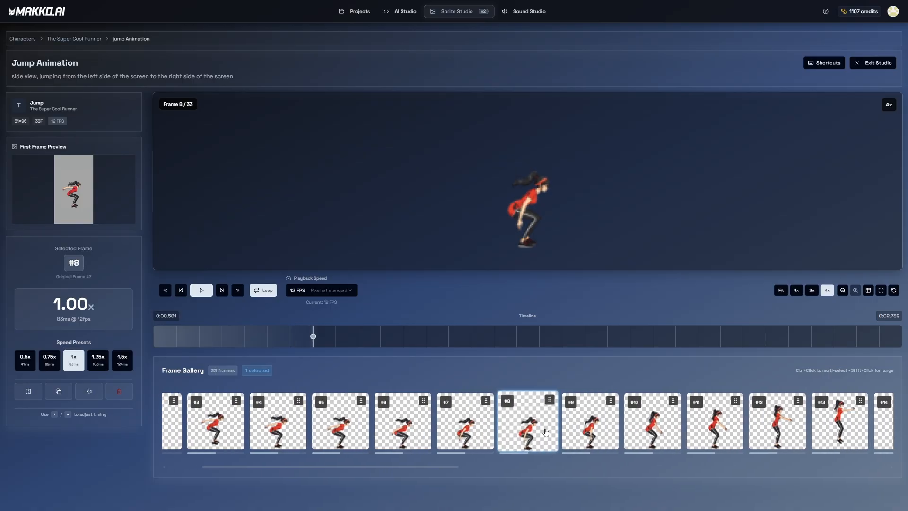
{"action": "left_click", "coordinate": [613, 434]}
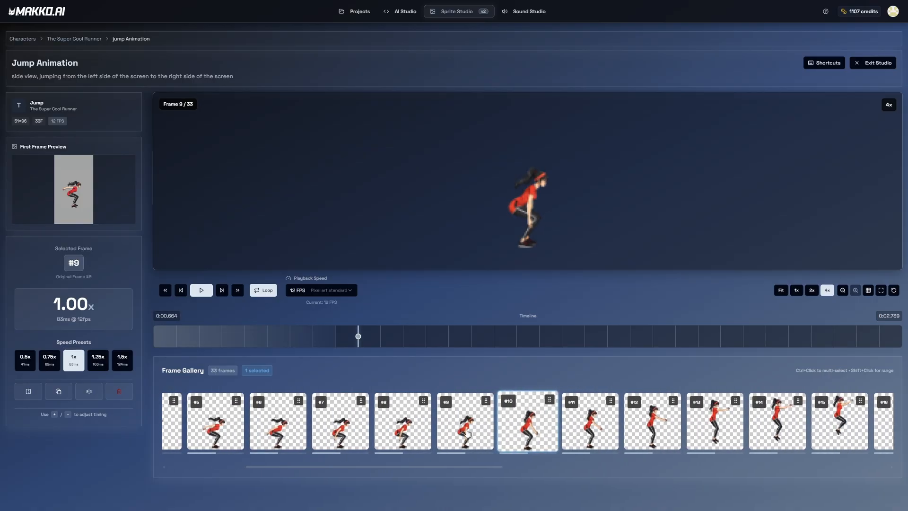
{"action": "left_click", "coordinate": [419, 430]}
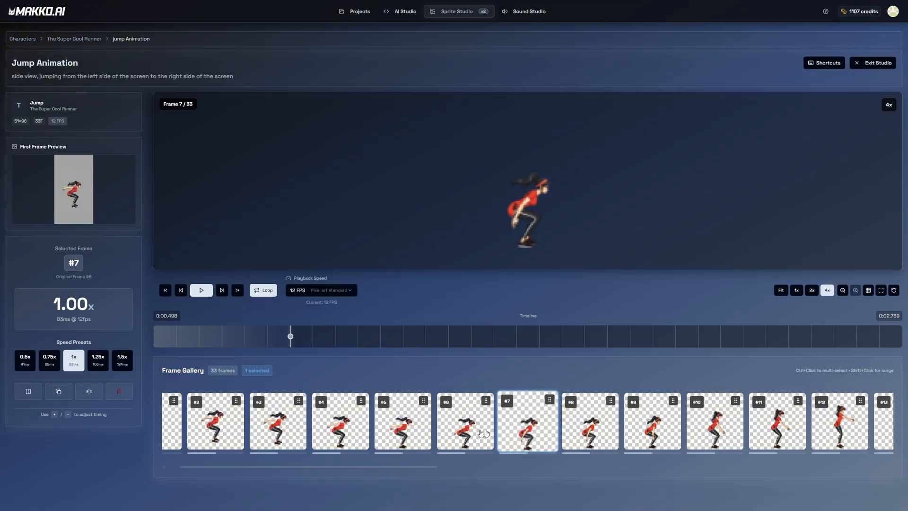
- Delete the first six frames of the jump animation so it starts from the deep crouch
{"action": "left_click_drag", "start_coordinate": [370, 468], "coordinate": [208, 461]}
{"action": "left_click", "coordinate": [191, 428]}
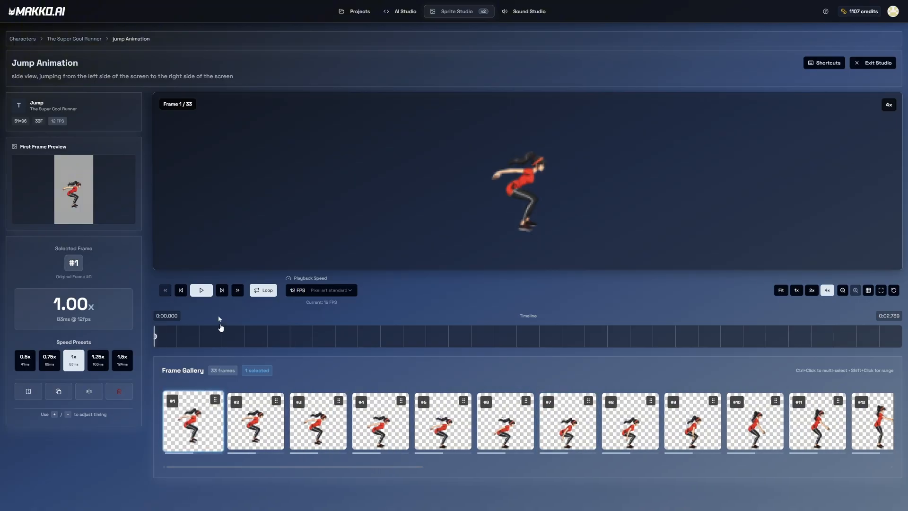
{"action": "left_click", "coordinate": [118, 398]}
{"action": "key", "text": "Return"}
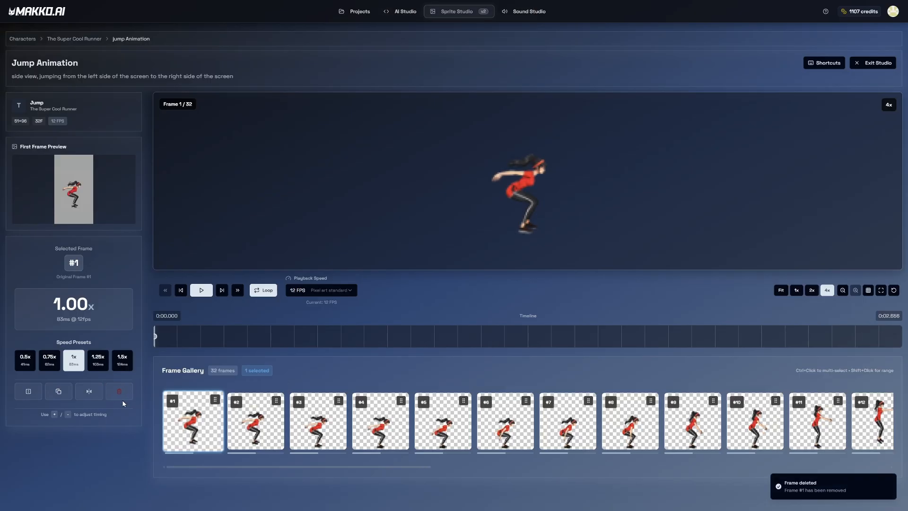
{"action": "left_click", "coordinate": [122, 399]}
{"action": "key", "text": "Return"}
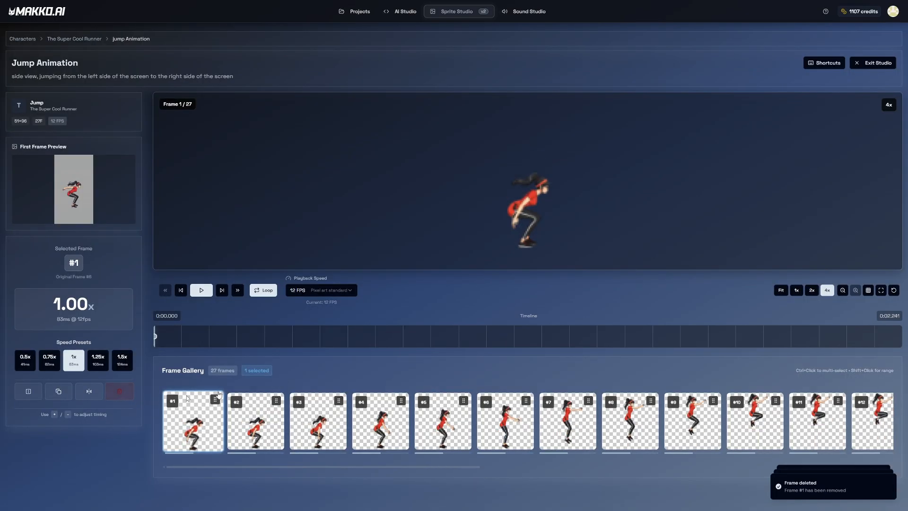
- Preview the trimmed jump loop and compare its opening crouch frames with the closing landing frames
{"action": "left_click", "coordinate": [201, 295]}
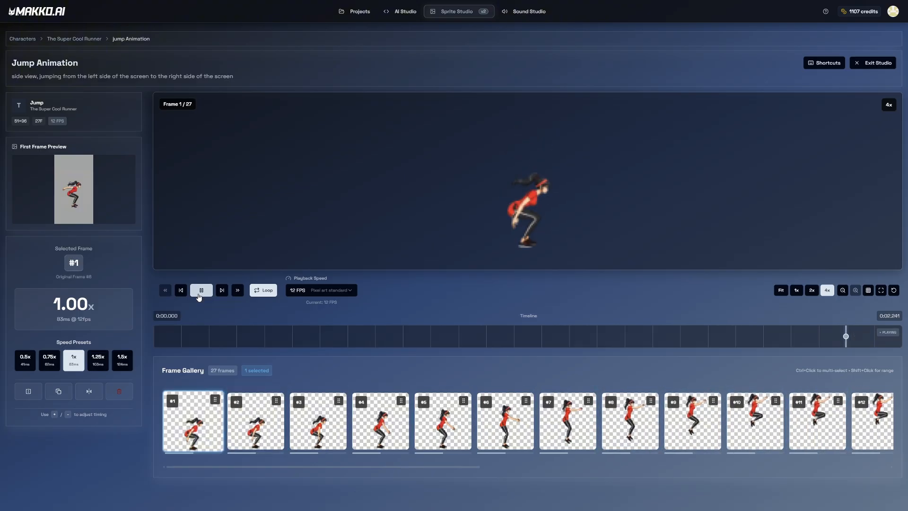
{"action": "left_click", "coordinate": [200, 296]}
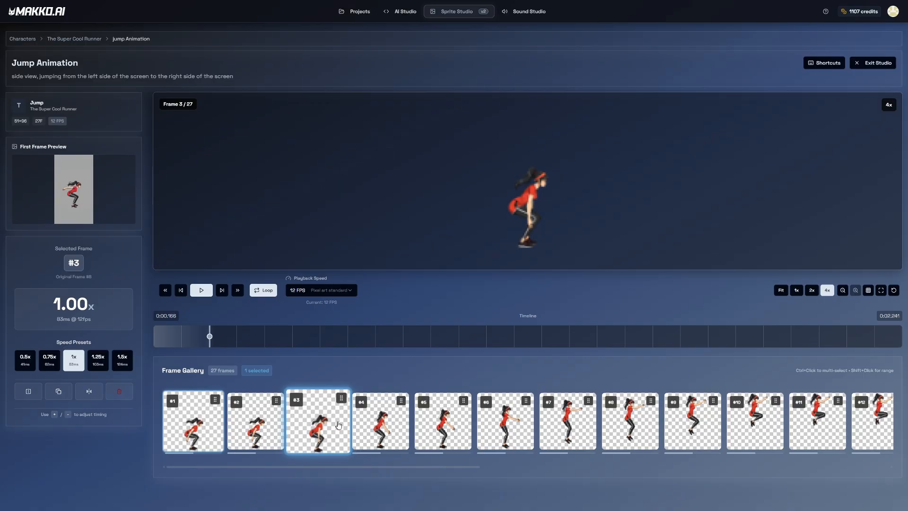
{"action": "left_click", "coordinate": [256, 426]}
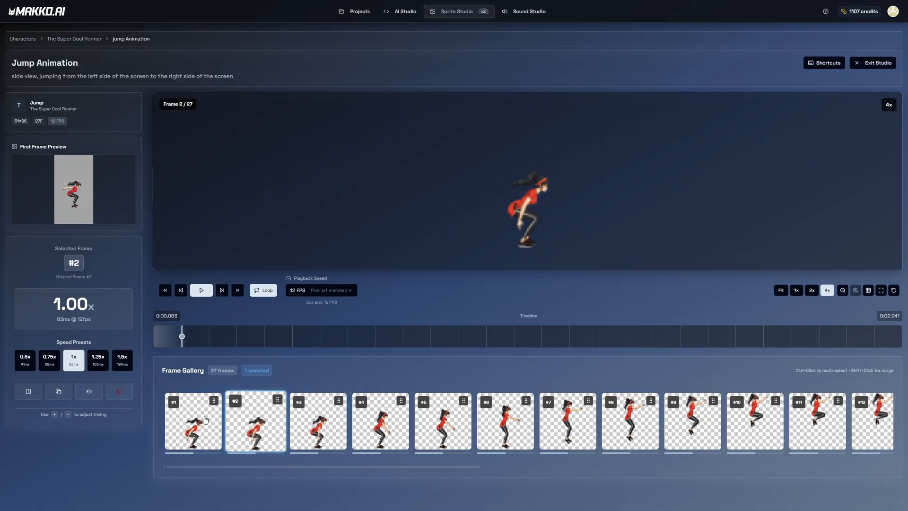
{"action": "left_click", "coordinate": [360, 429]}
{"action": "left_click_drag", "start_coordinate": [290, 468], "coordinate": [769, 470]}
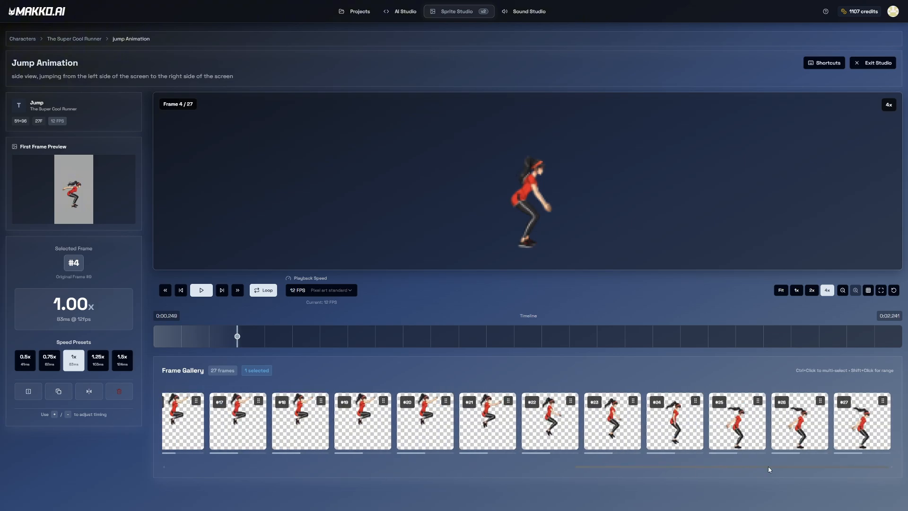
{"action": "left_click", "coordinate": [748, 432]}
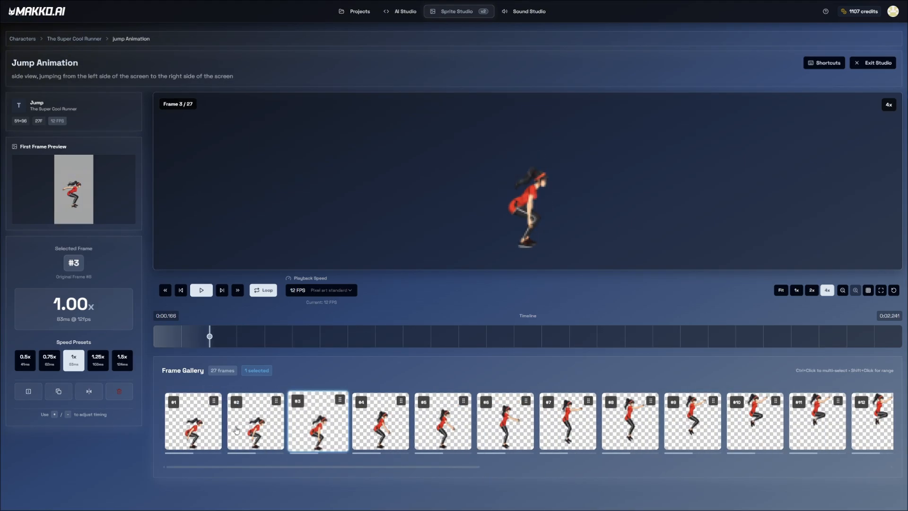
- Delete the first two crouching frames of the jump animation and preview the shortened loop
{"action": "left_click", "coordinate": [183, 427]}
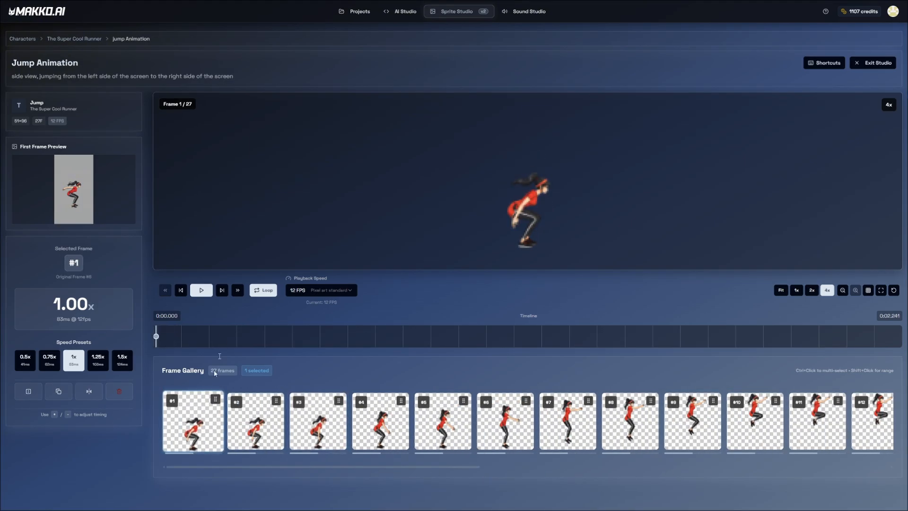
{"action": "left_click", "coordinate": [121, 392]}
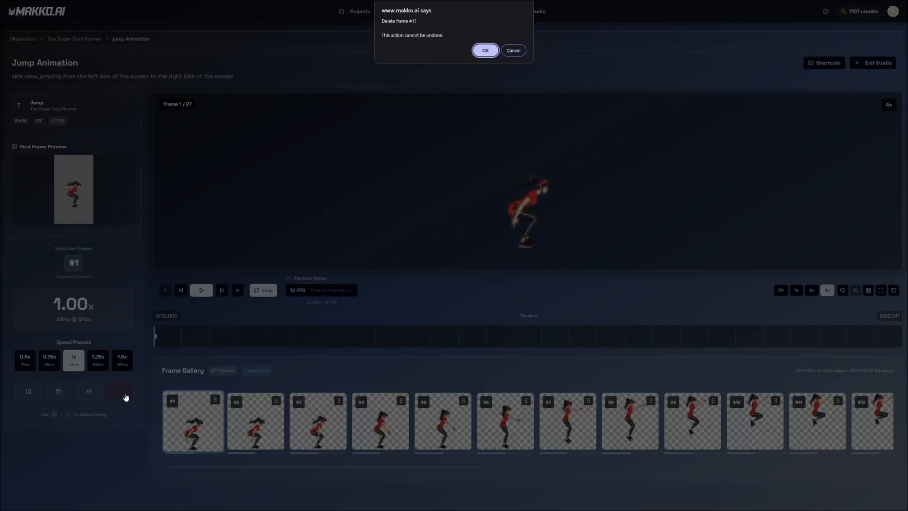
{"action": "key", "text": "Return"}
{"action": "left_click", "coordinate": [122, 397]}
{"action": "key", "text": "Return"}
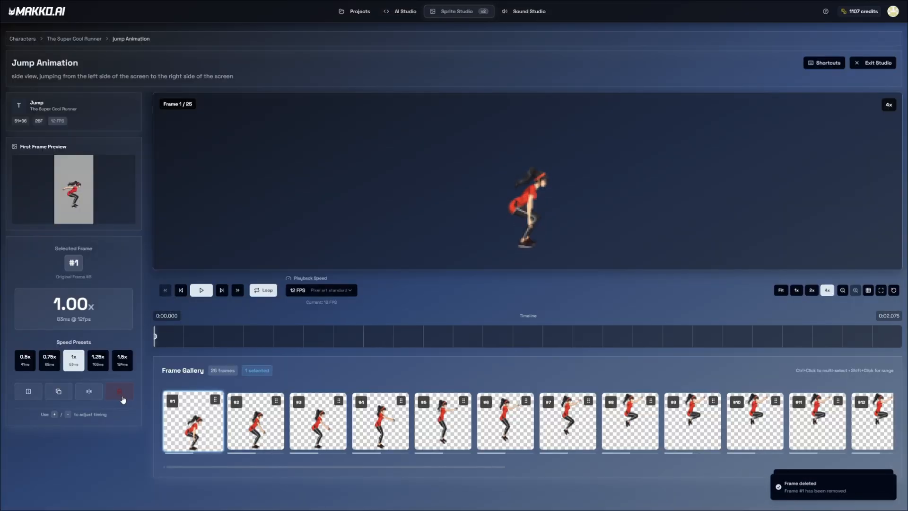
{"action": "left_click", "coordinate": [201, 290]}
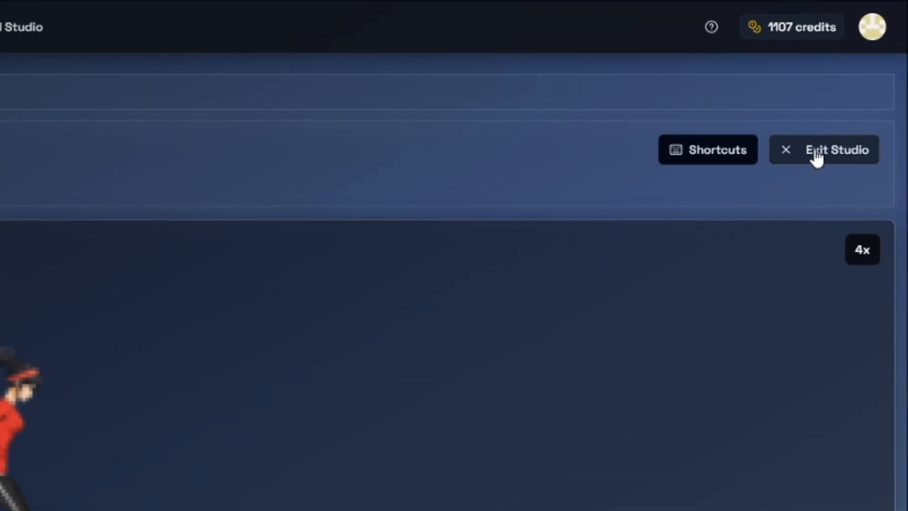
- Leave the frame editor and bake the trimmed jump animation into a new sprite sheet named jump
{"action": "left_click", "coordinate": [823, 137]}
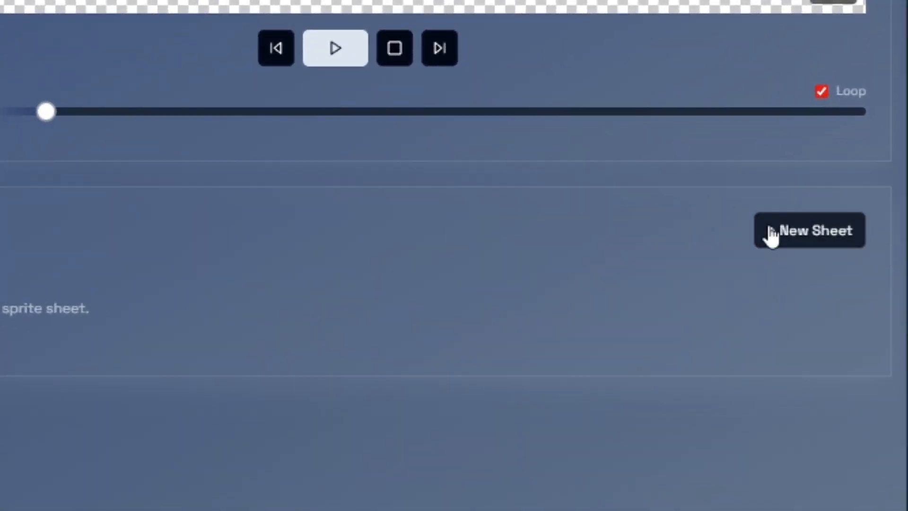
{"action": "left_click", "coordinate": [876, 388]}
{"action": "type", "text": "jumpo"}
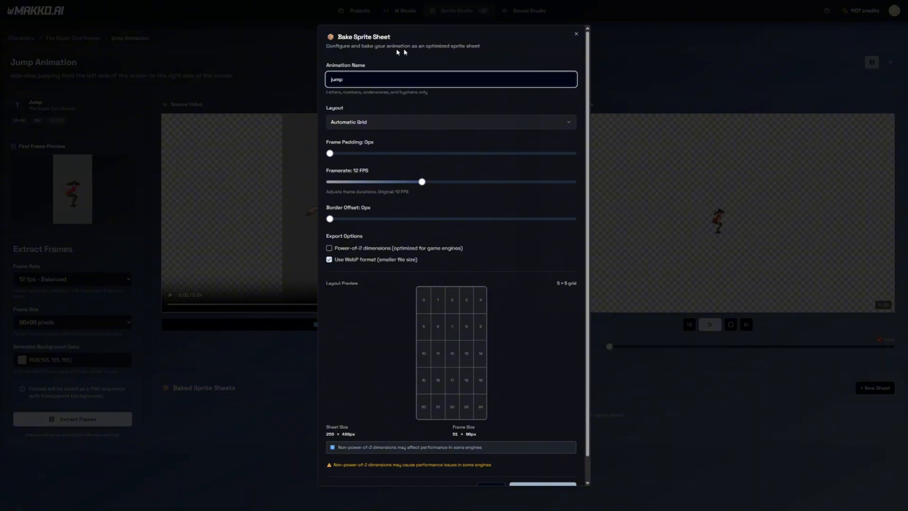
{"action": "scroll", "coordinate": [495, 327], "scroll_direction": "down", "scroll_amount": 2}
{"action": "left_click", "coordinate": [538, 464]}
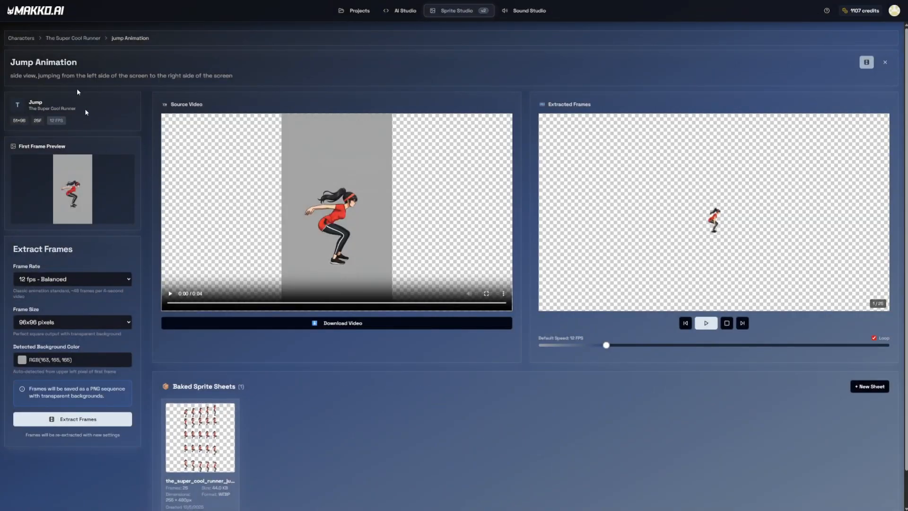
- Create a character manifest named player_core for The Super Cool Runner, including the jump, walk and run sprite sheets
{"action": "left_click", "coordinate": [72, 37]}
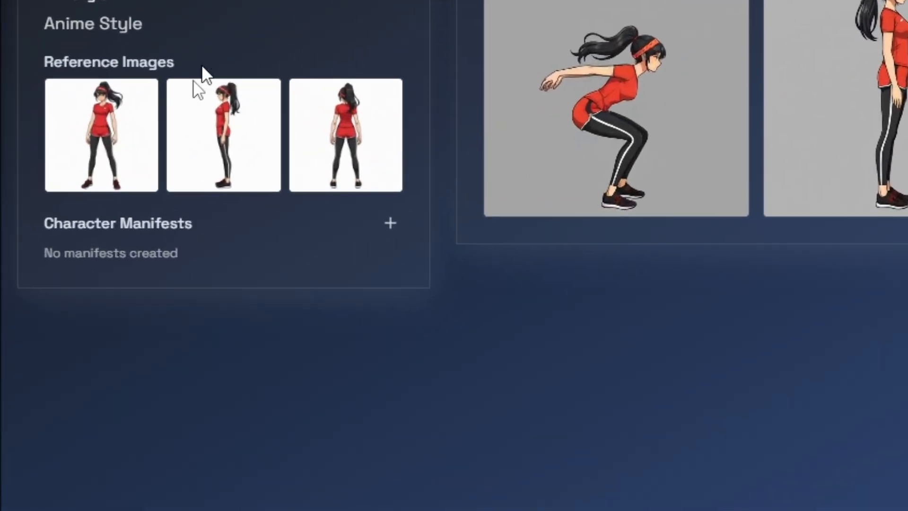
{"action": "left_click_drag", "start_coordinate": [37, 225], "coordinate": [284, 248]}
{"action": "left_click", "coordinate": [548, 242]}
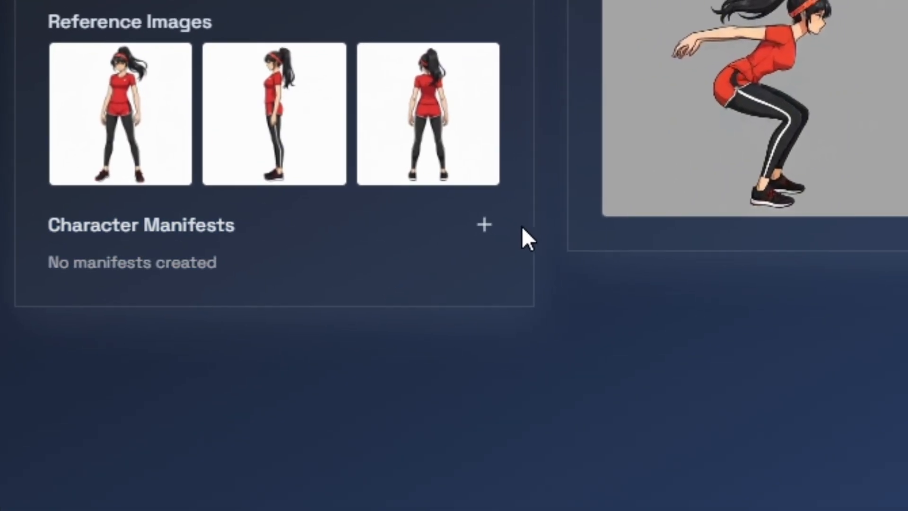
{"action": "left_click", "coordinate": [89, 196]}
{"action": "type", "text": "playe"}
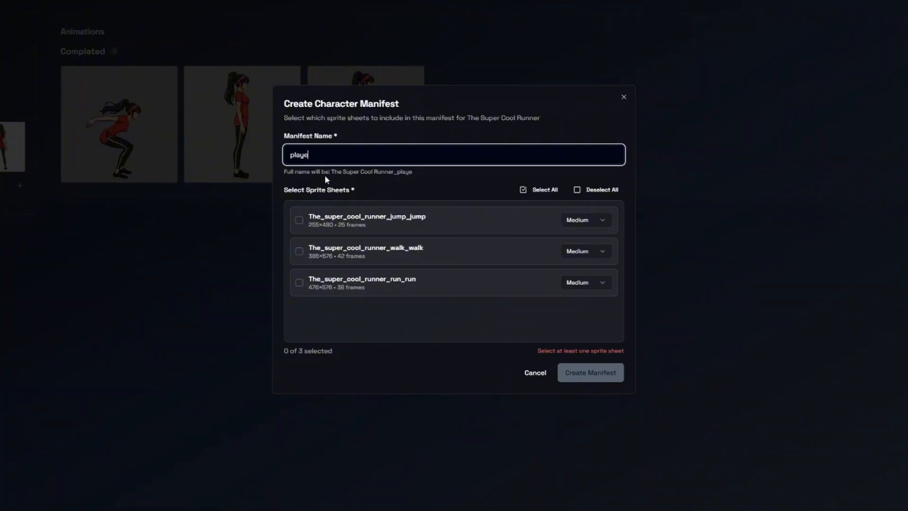
{"action": "type", "text": "r_core"}
{"action": "left_click_drag", "start_coordinate": [332, 173], "coordinate": [448, 176]}
{"action": "left_click", "coordinate": [448, 176]}
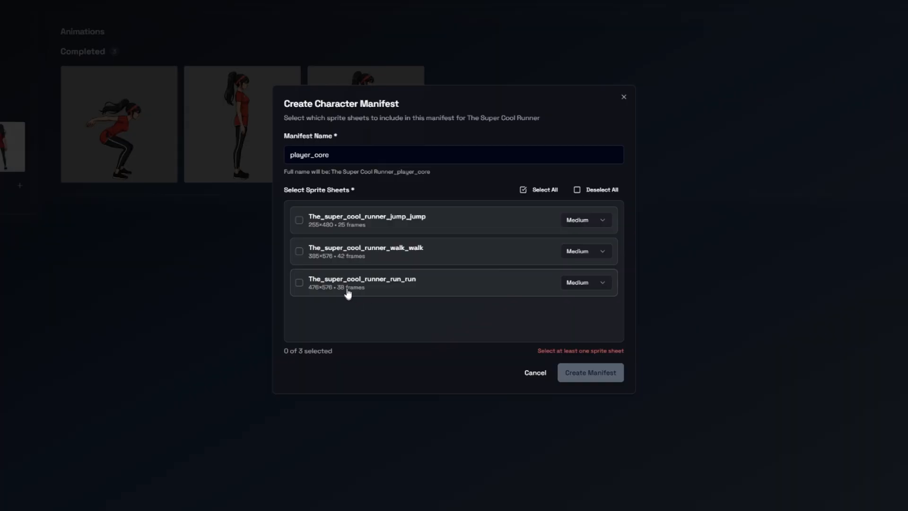
{"action": "left_click", "coordinate": [543, 192]}
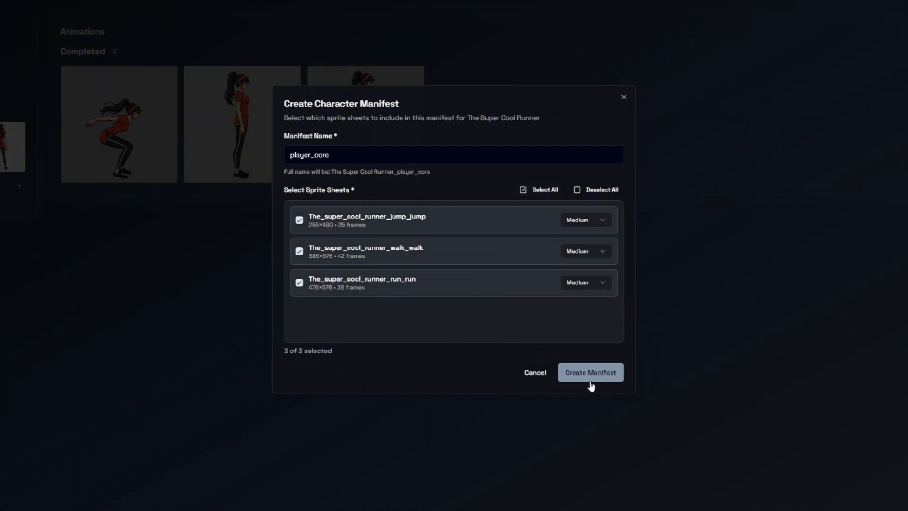
{"action": "left_click", "coordinate": [584, 370]}
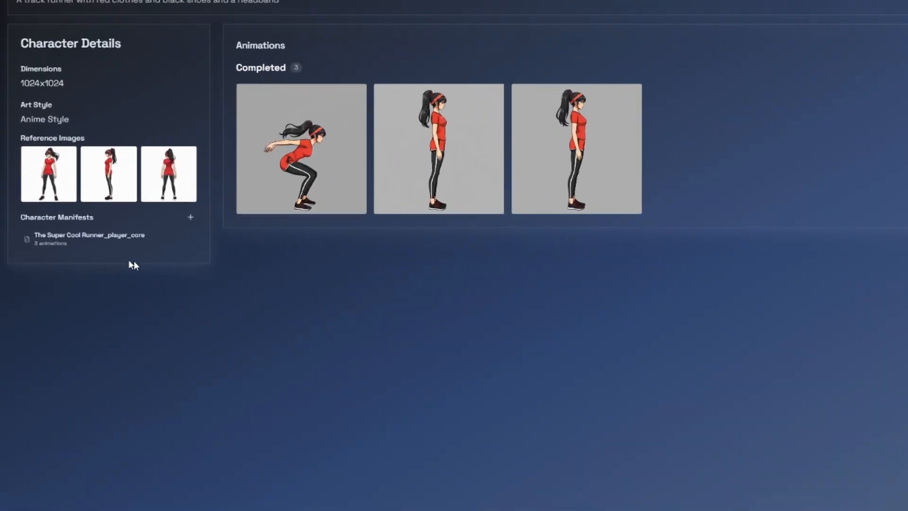
- Create a new game project named Our First Endless Runner
{"action": "mouse_move", "coordinate": [68, 233]}
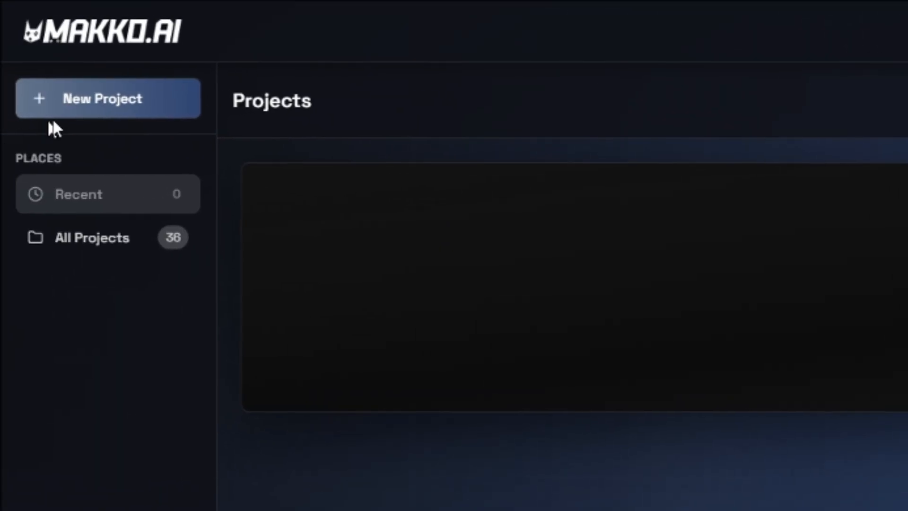
{"action": "left_click", "coordinate": [75, 120]}
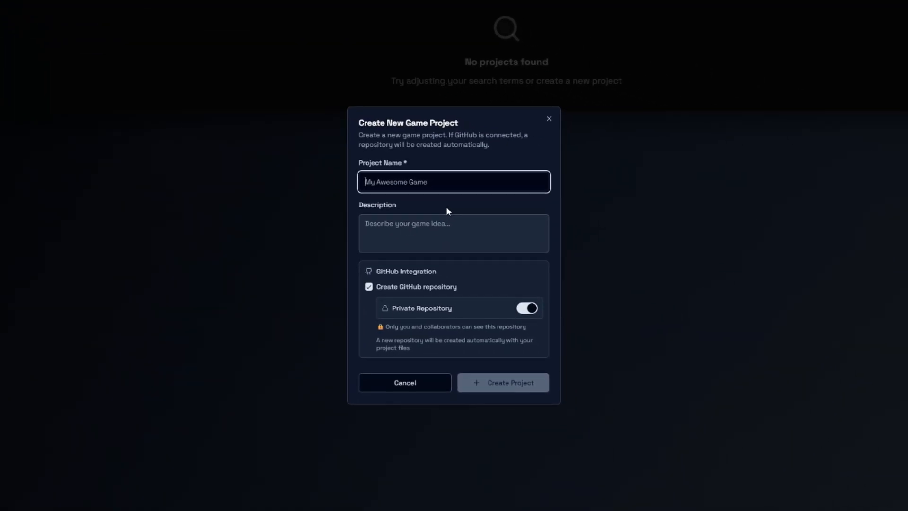
{"action": "type", "text": "Our First Endless Ru"}
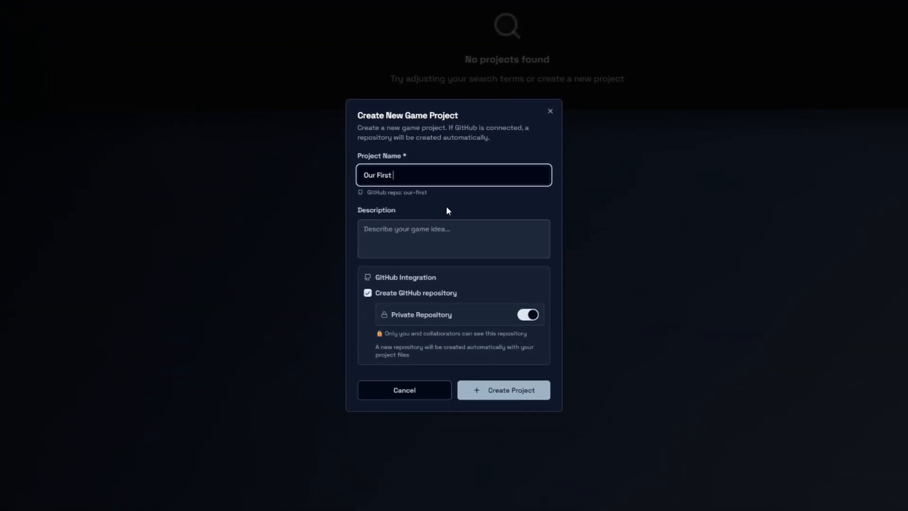
{"action": "type", "text": "nner"}
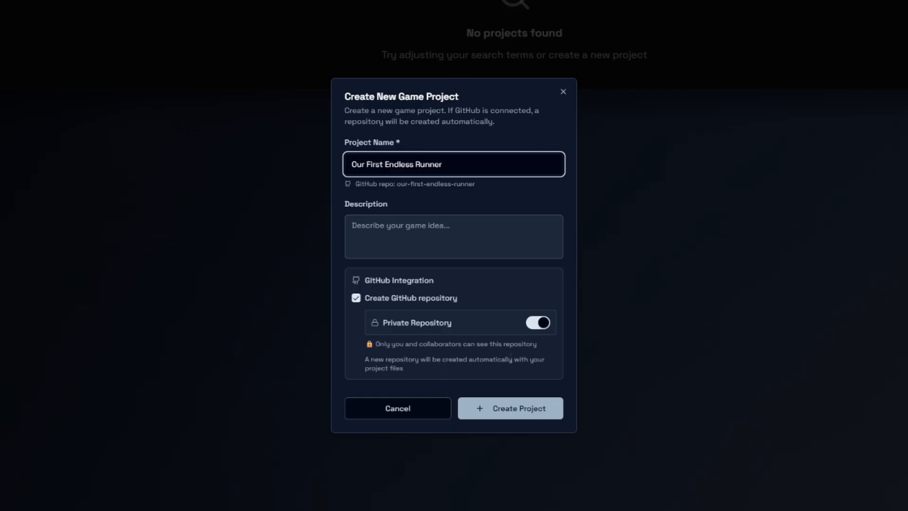
{"action": "left_click", "coordinate": [517, 415]}
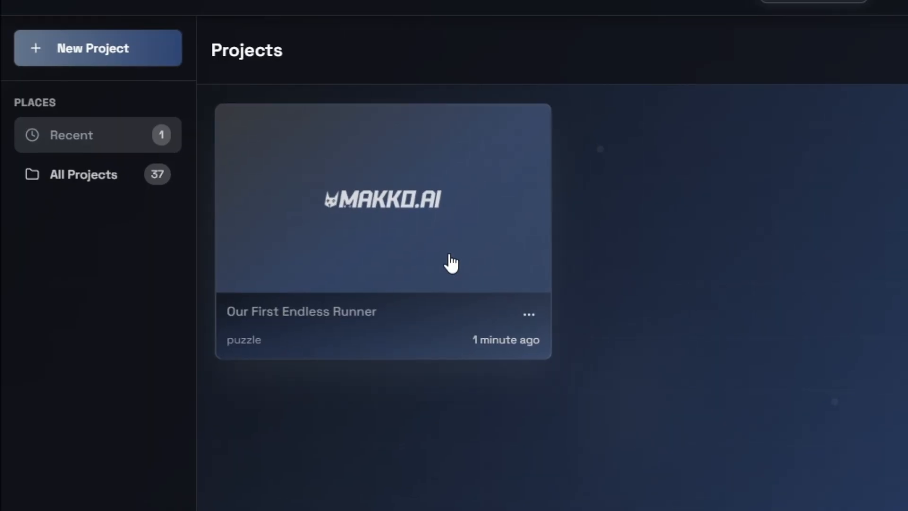
- Open the Our First Endless Runner project in AI Studio and widen the AI chat area
{"action": "left_click", "coordinate": [178, 120]}
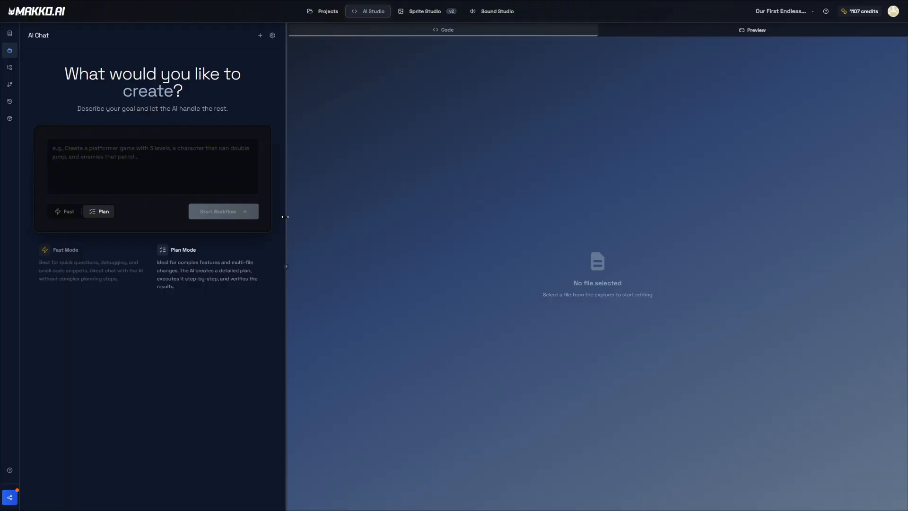
{"action": "left_click_drag", "start_coordinate": [285, 217], "coordinate": [506, 252]}
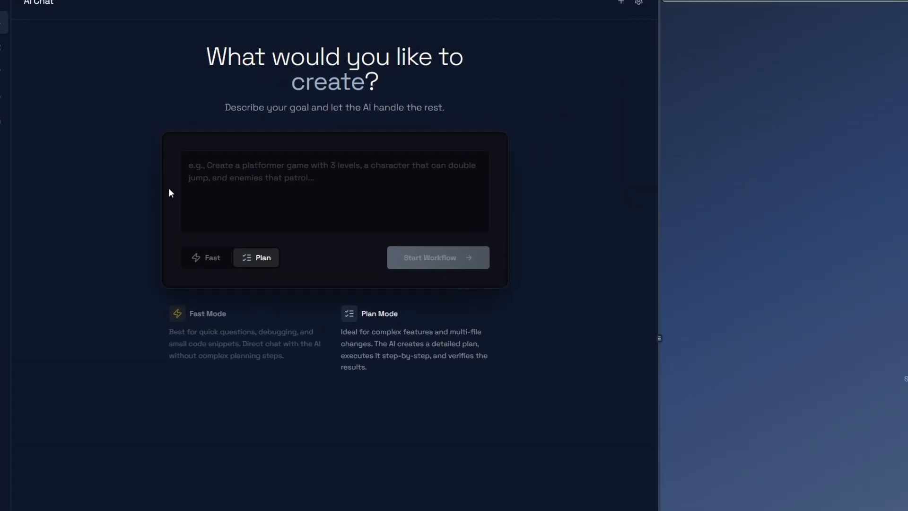
{"action": "left_click_drag", "start_coordinate": [220, 81], "coordinate": [759, 151]}
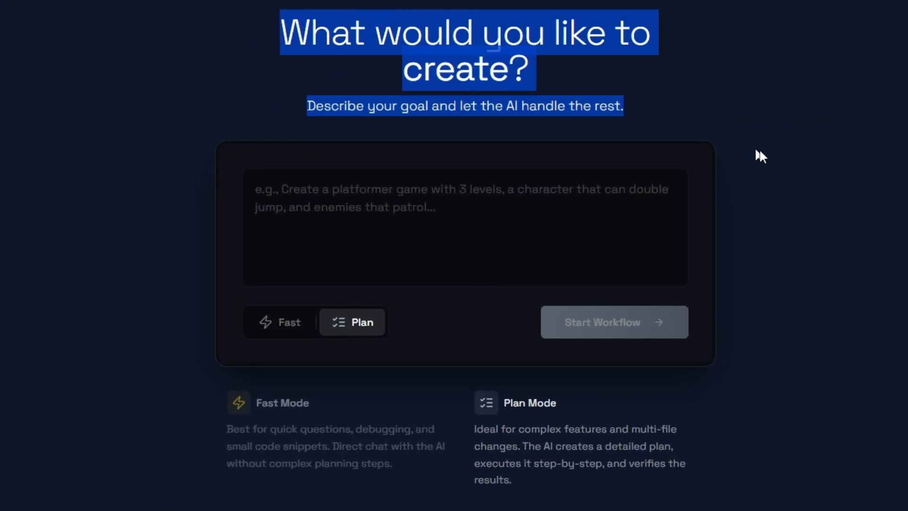
{"action": "left_click", "coordinate": [765, 152]}
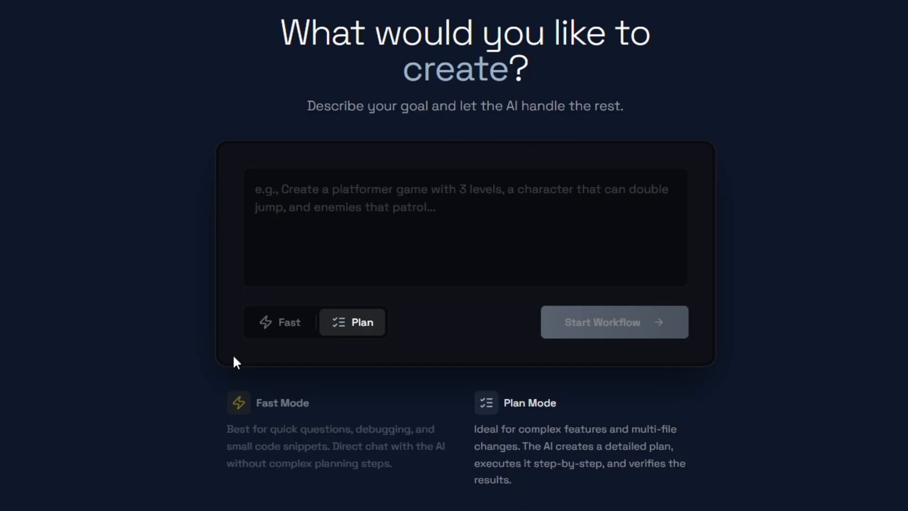
- In Plan mode, begin the AI prompt with "Create an endless runner where our character can walk, jump, and run until the end of time."
{"action": "left_click", "coordinate": [292, 332]}
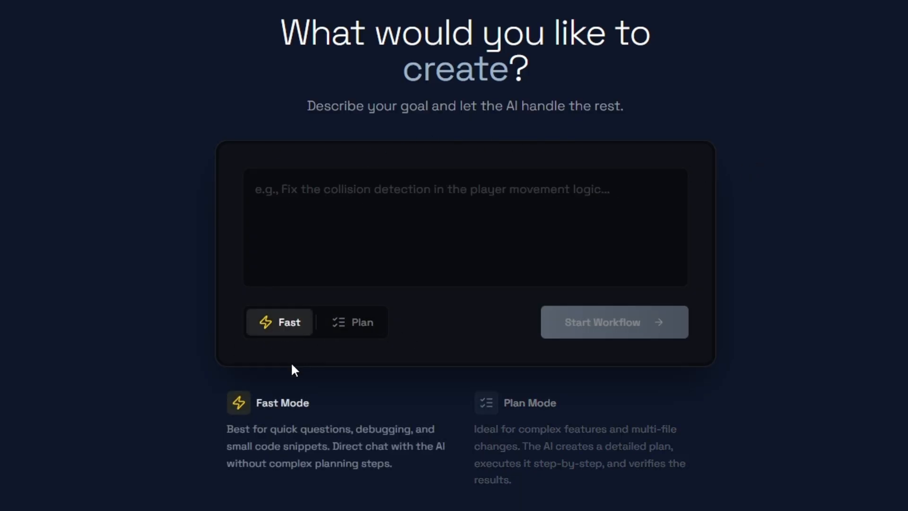
{"action": "left_click", "coordinate": [348, 330]}
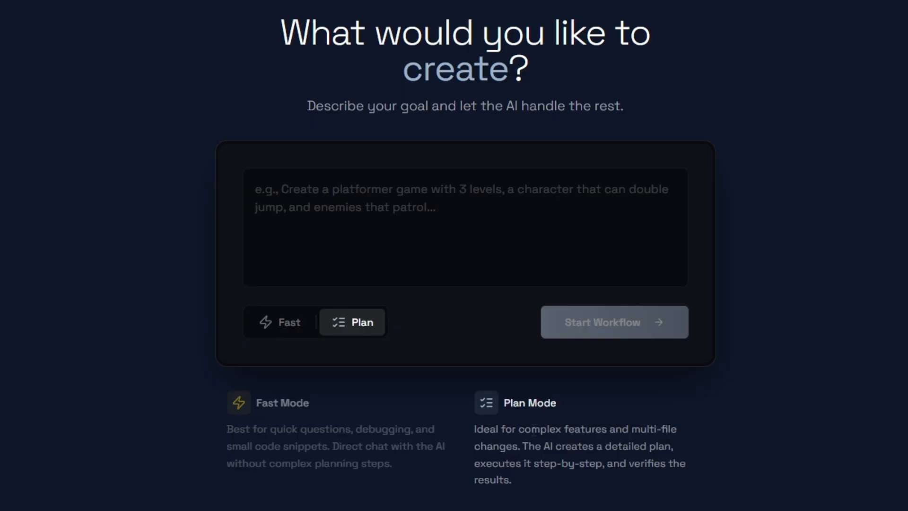
{"action": "left_click", "coordinate": [414, 244]}
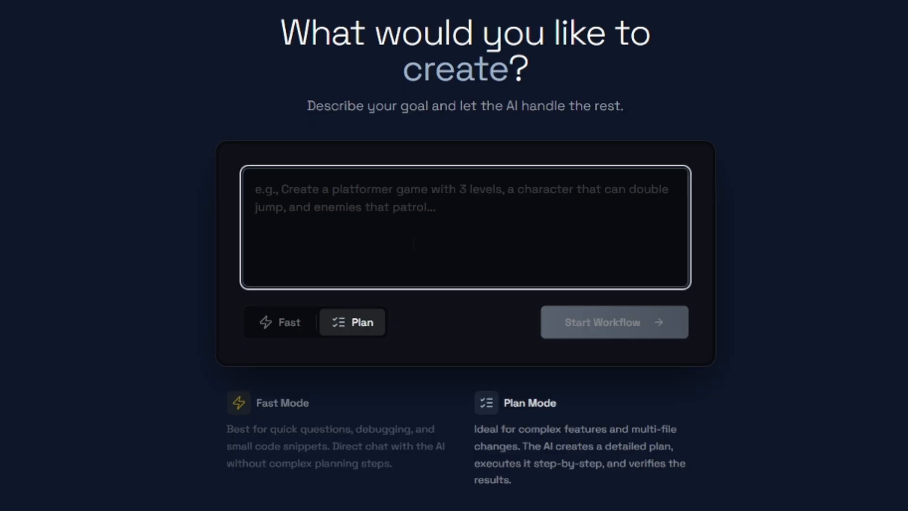
{"action": "type", "text": "Crea"}
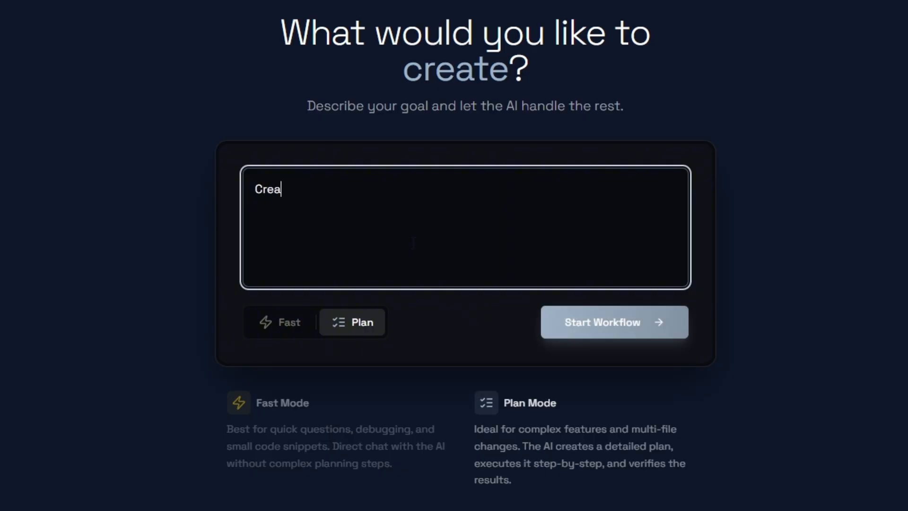
{"action": "type", "text": "te an en"}
{"action": "key", "text": "BackSpace"}
{"action": "key", "text": "BackSpace"}
{"action": "type", "text": "endless runner"}
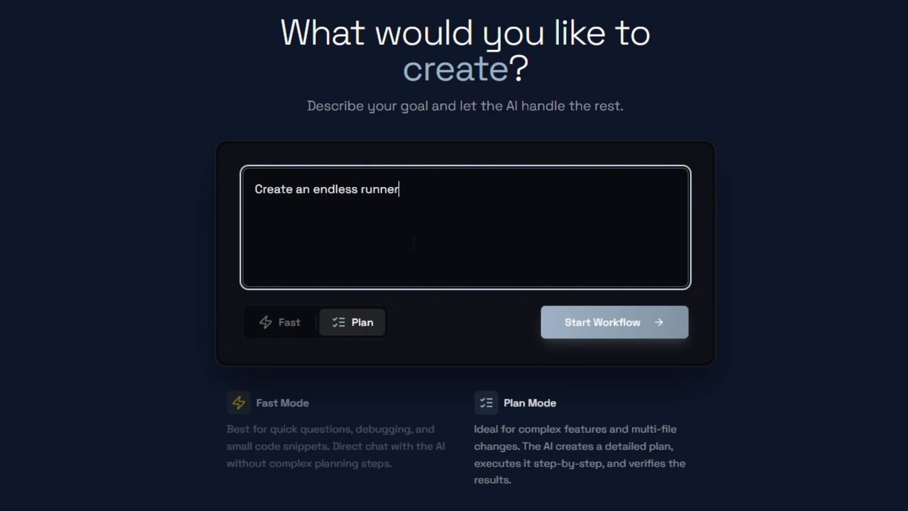
{"action": "type", "text": " where our chara"}
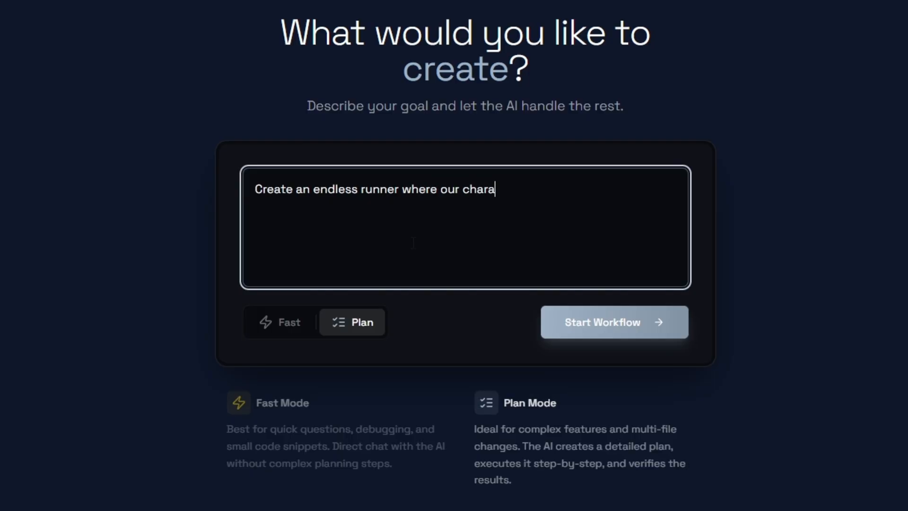
{"action": "type", "text": "cter can walk, jum"}
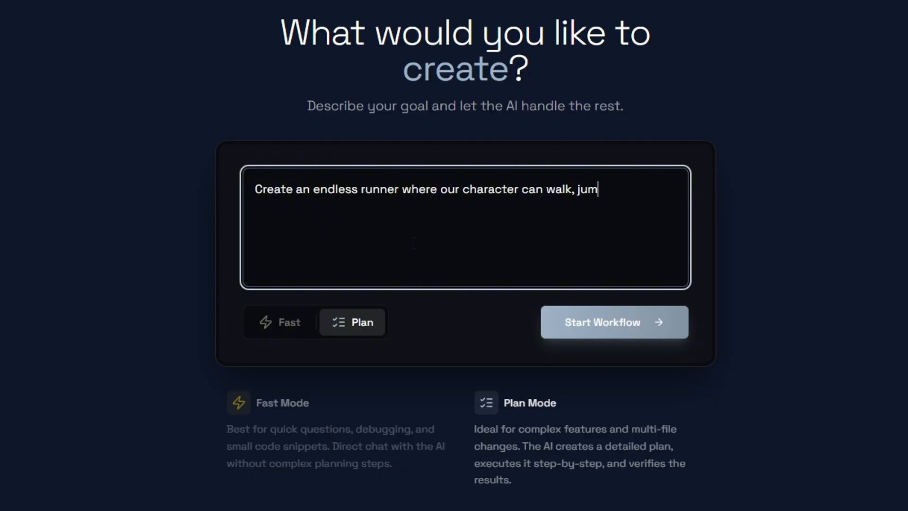
{"action": "type", "text": "p, and run u"}
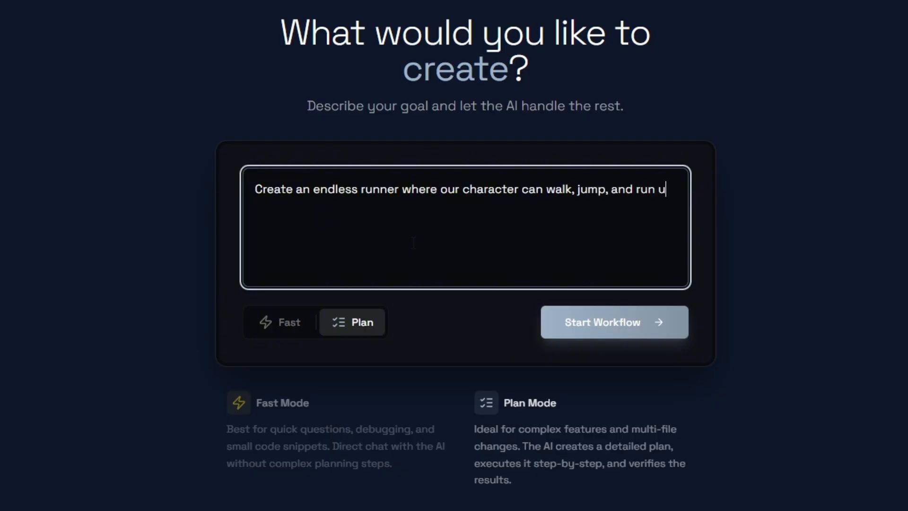
{"action": "type", "text": "ntil the end of time."}
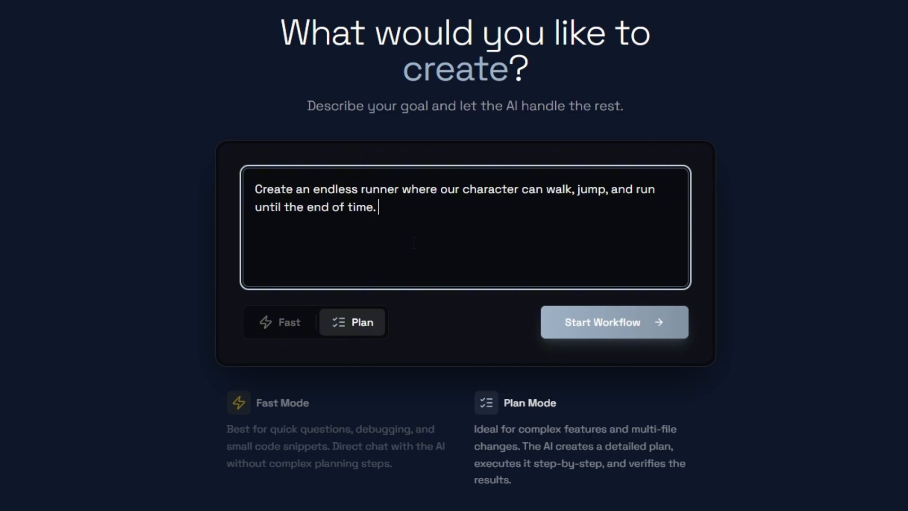
- Finish the prompt with "The character is running on a track with a clear blue sky." and start the workflow
{"action": "type", "text": "The charace"}
{"action": "key", "text": "BackSpace"}
{"action": "type", "text": "ter "}
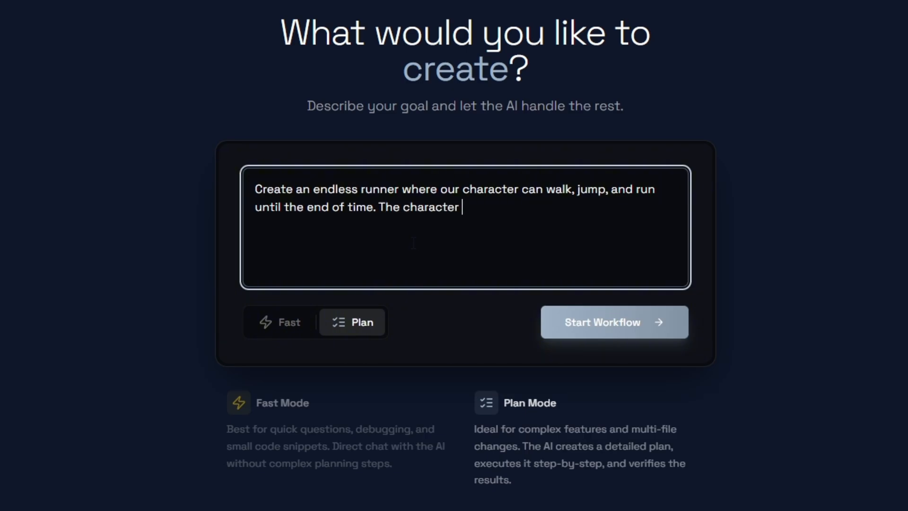
{"action": "type", "text": "is running on a"}
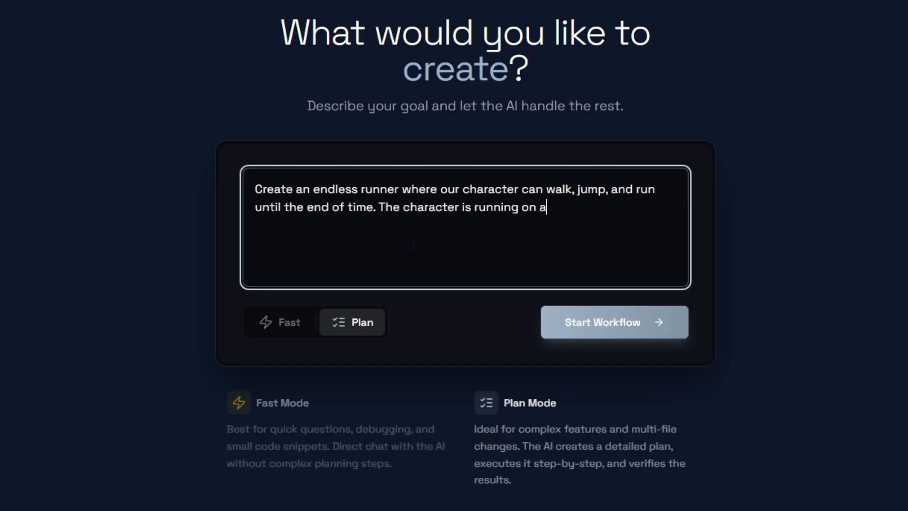
{"action": "type", "text": " track with a"}
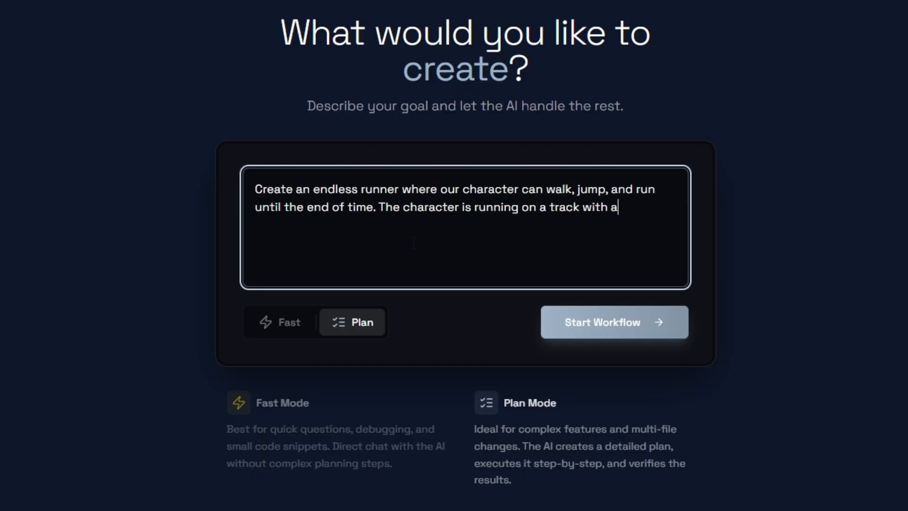
{"action": "type", "text": " clear blue sky"}
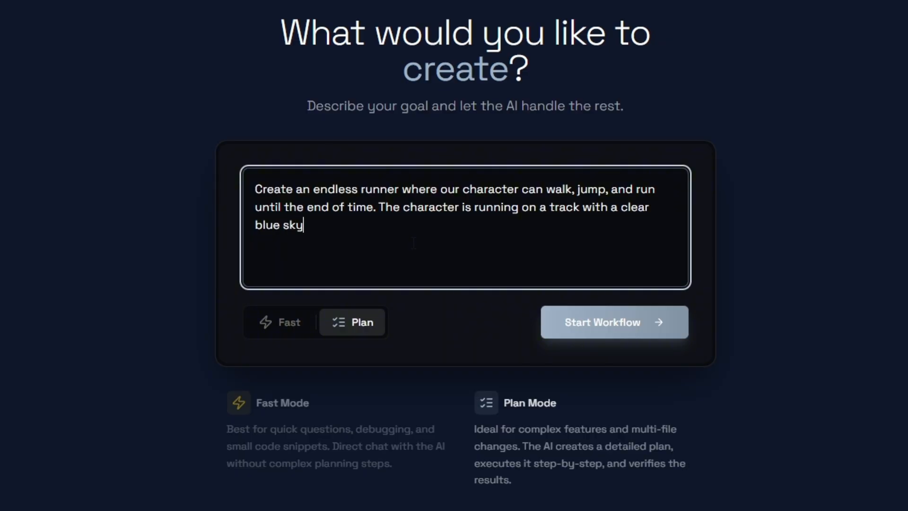
{"action": "type", "text": "."}
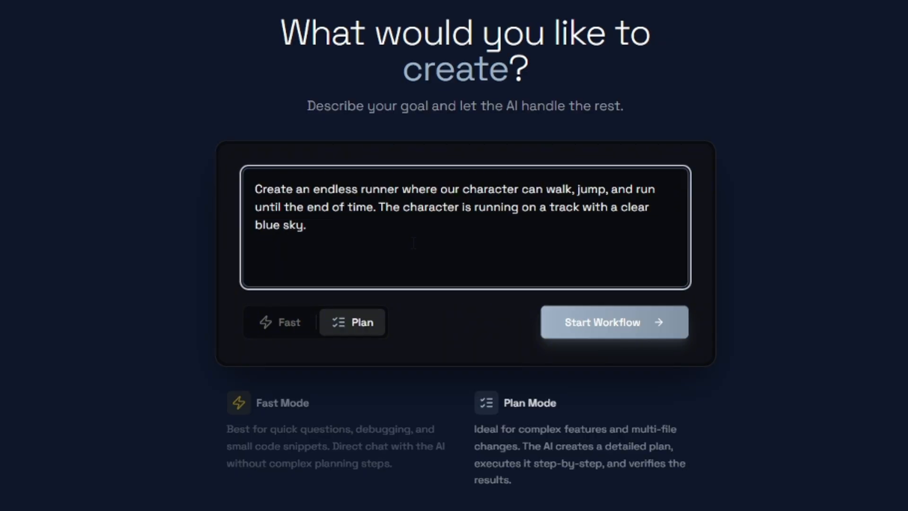
{"action": "left_click", "coordinate": [595, 332]}
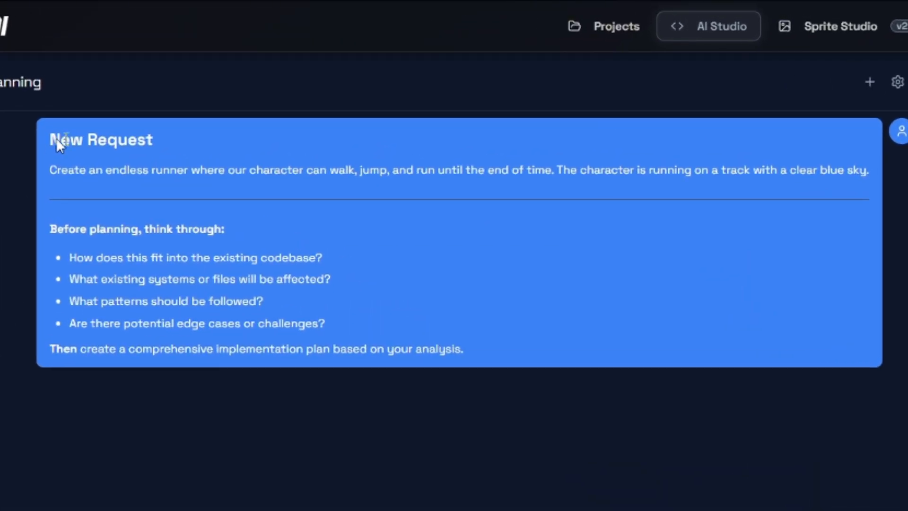
- Review the submitted request in the planning chat, including its pre-planning questions and the implementation plan instruction
{"action": "triple_click", "coordinate": [87, 61]}
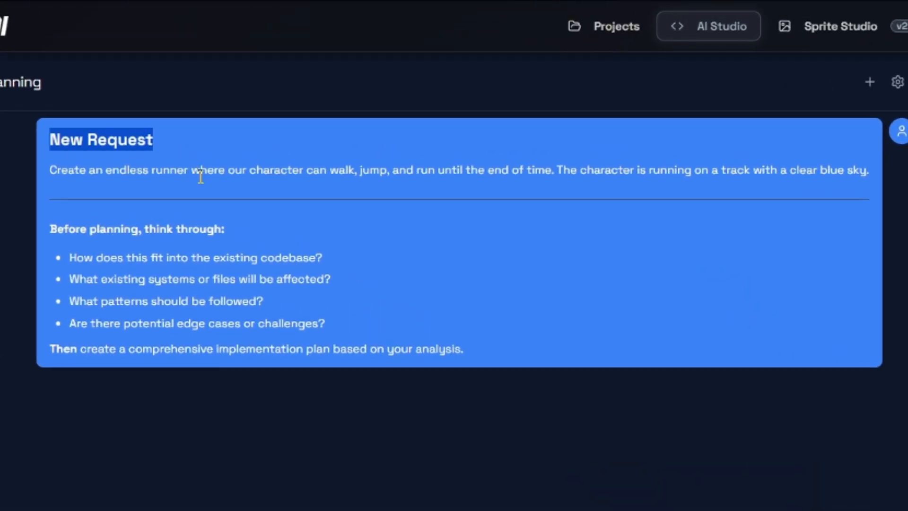
{"action": "left_click_drag", "start_coordinate": [52, 170], "coordinate": [859, 194]}
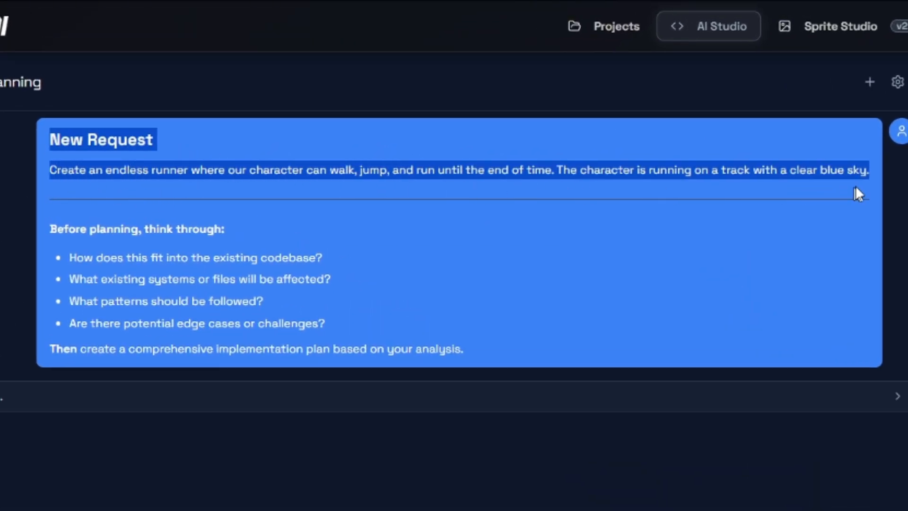
{"action": "left_click", "coordinate": [862, 190]}
{"action": "left_click_drag", "start_coordinate": [51, 237], "coordinate": [240, 235]}
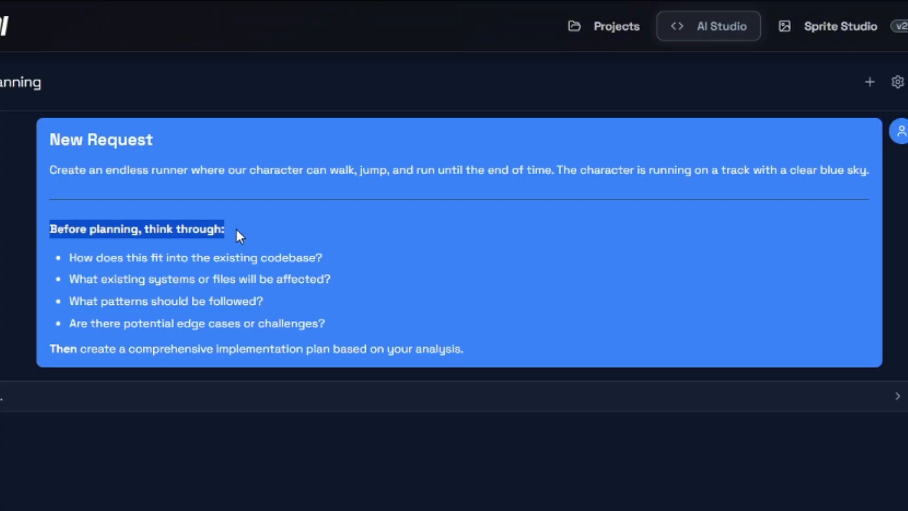
{"action": "left_click", "coordinate": [264, 263]}
{"action": "left_click_drag", "start_coordinate": [68, 258], "coordinate": [71, 283]}
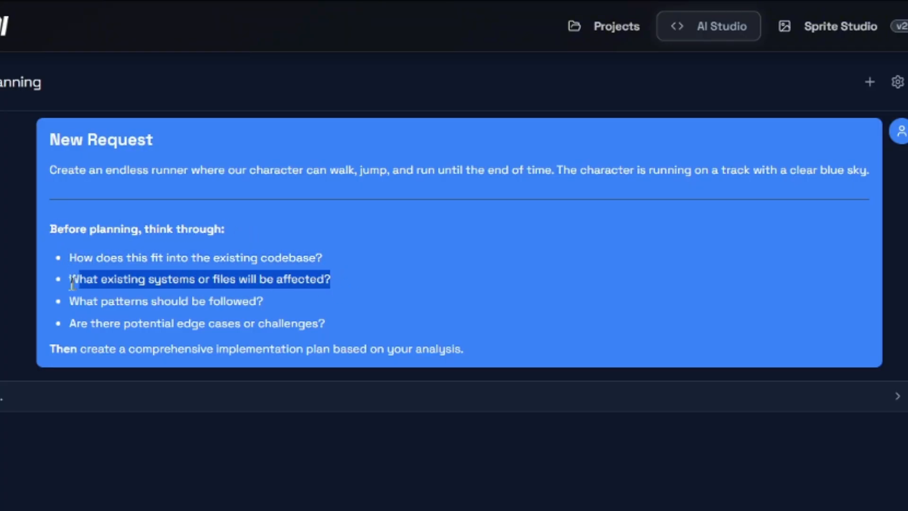
{"action": "left_click", "coordinate": [303, 306]}
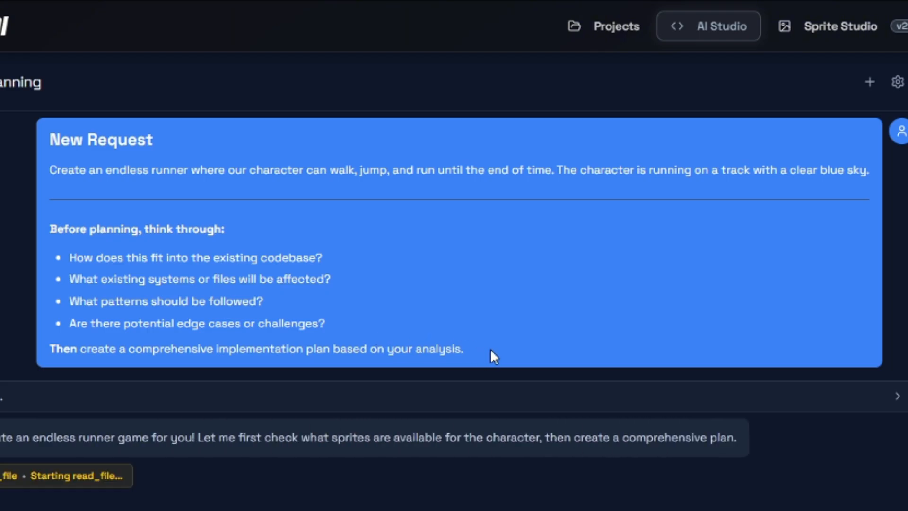
{"action": "left_click_drag", "start_coordinate": [469, 356], "coordinate": [64, 362]}
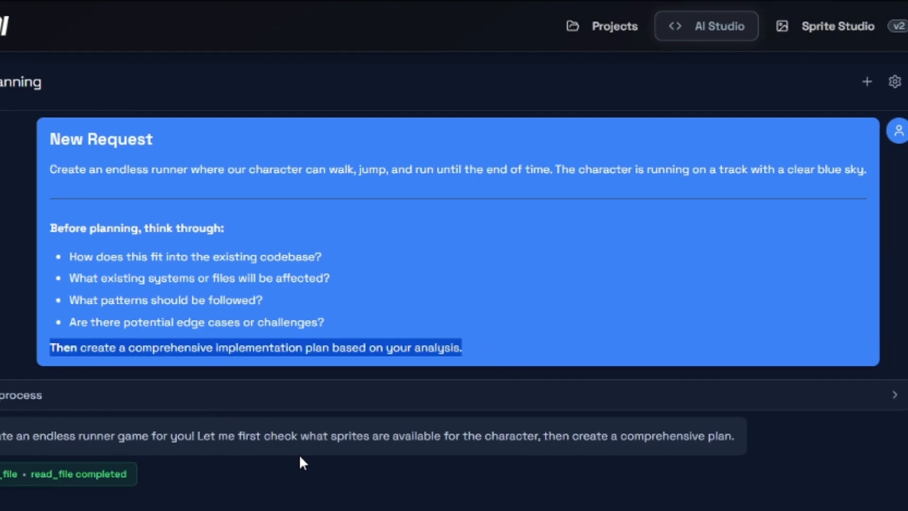
{"action": "left_click", "coordinate": [302, 462]}
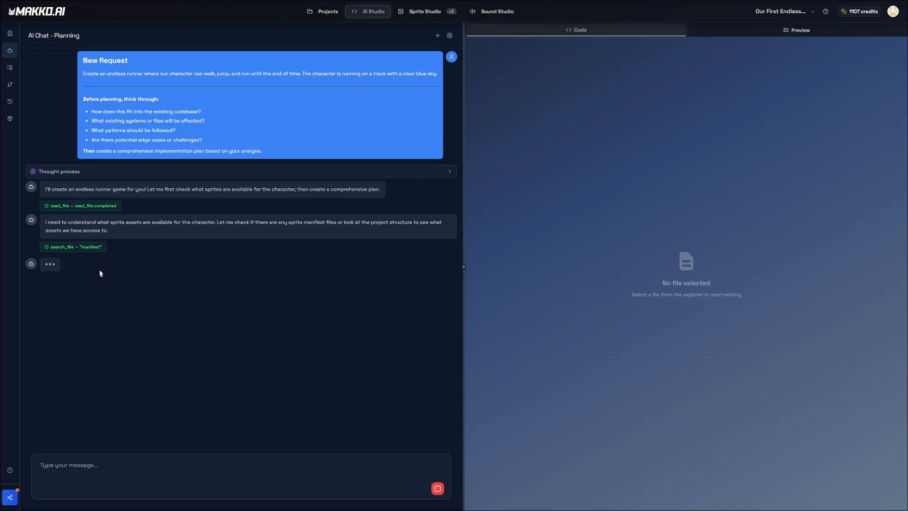
- Read the AI's reply about the empty project and its clarifying questions on character style, obstacles, controls, difficulty and scoring
{"action": "scroll", "coordinate": [285, 197], "scroll_direction": "up", "scroll_amount": 3}
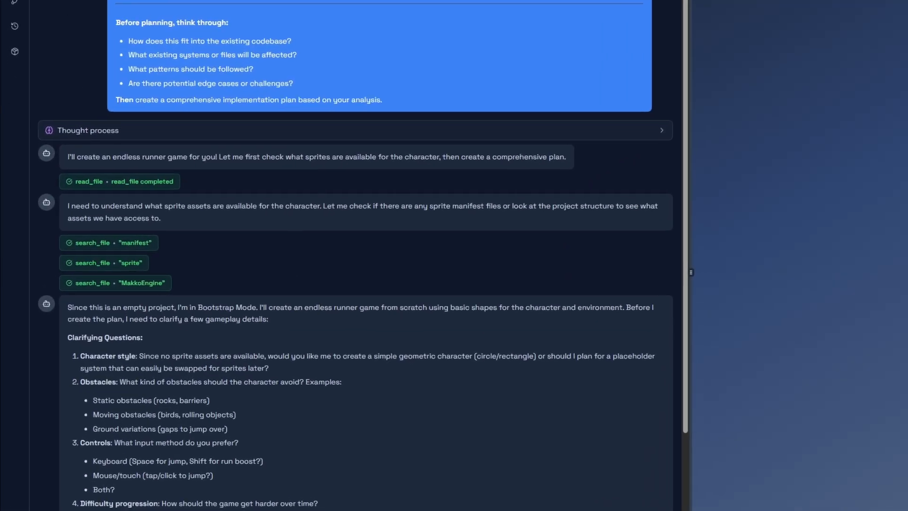
{"action": "scroll", "coordinate": [337, 305], "scroll_direction": "down", "scroll_amount": 2}
{"action": "left_click_drag", "start_coordinate": [68, 197], "coordinate": [417, 219]}
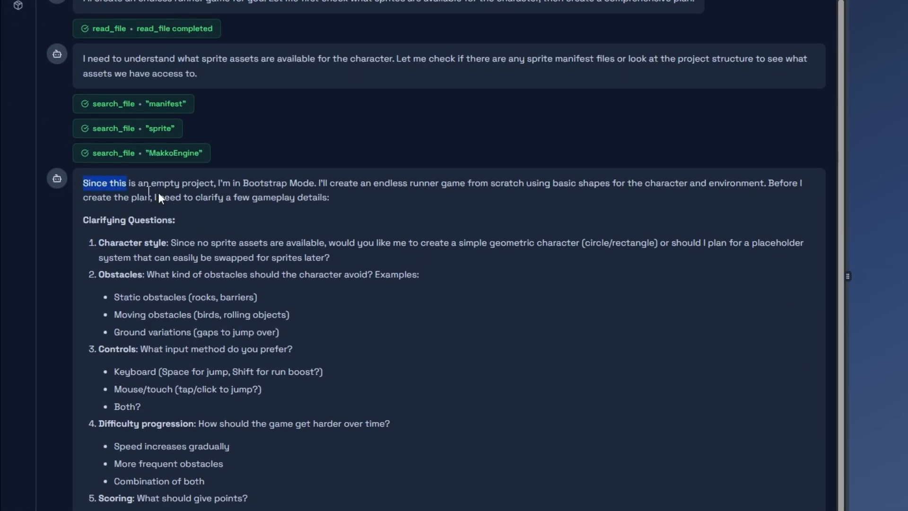
{"action": "left_click", "coordinate": [403, 230]}
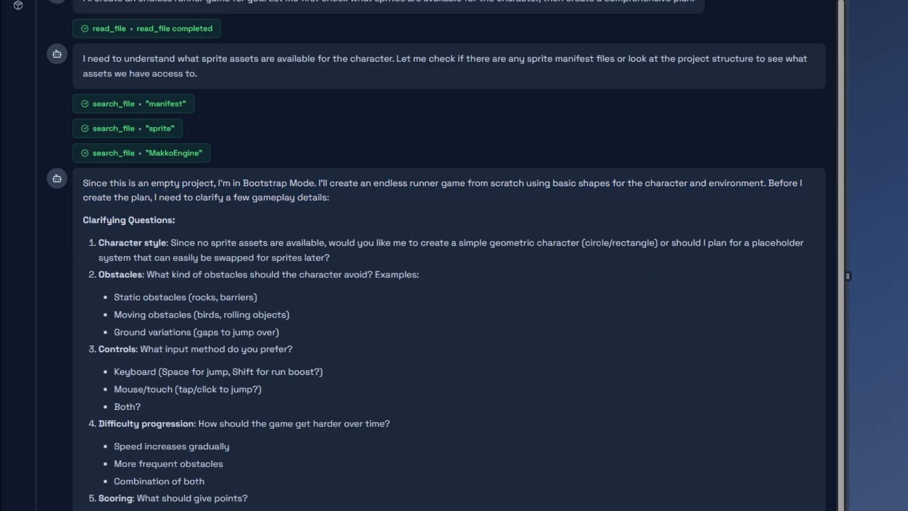
{"action": "left_click_drag", "start_coordinate": [219, 184], "coordinate": [537, 184]}
{"action": "left_click", "coordinate": [348, 205]}
{"action": "left_click", "coordinate": [538, 204]}
{"action": "left_click_drag", "start_coordinate": [158, 201], "coordinate": [327, 199]}
{"action": "left_click", "coordinate": [361, 205]}
{"action": "triple_click", "coordinate": [143, 220]}
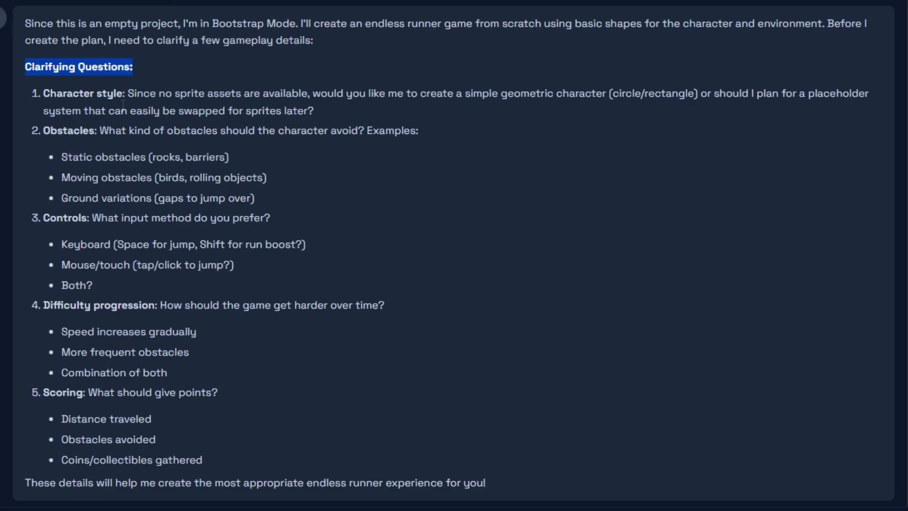
{"action": "left_click_drag", "start_coordinate": [152, 101], "coordinate": [345, 100]}
{"action": "left_click", "coordinate": [349, 125]}
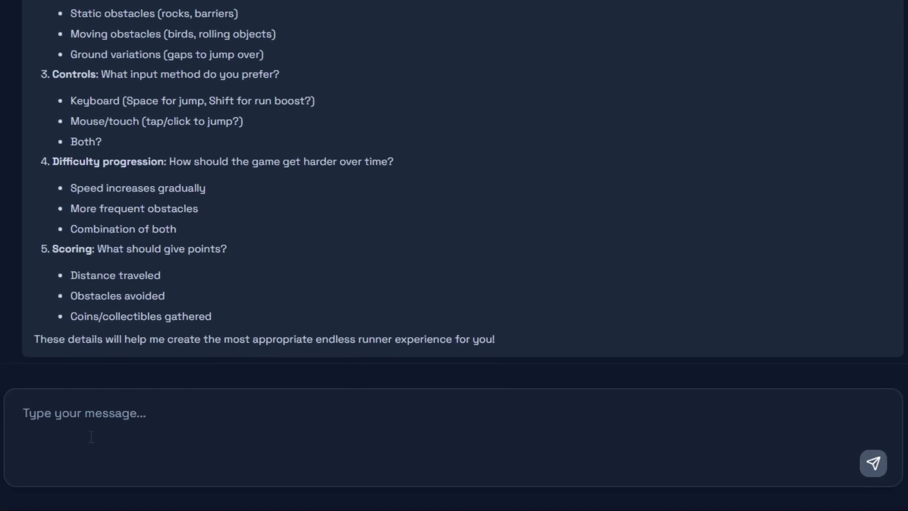
- Answer the character style question: "1. Yes, use a placeholder system because we already have a character and a manifest that we want to use."
{"action": "type", "text": "1"}
{"action": "type", "text": "/"}
{"action": "key", "text": "BackSpace"}
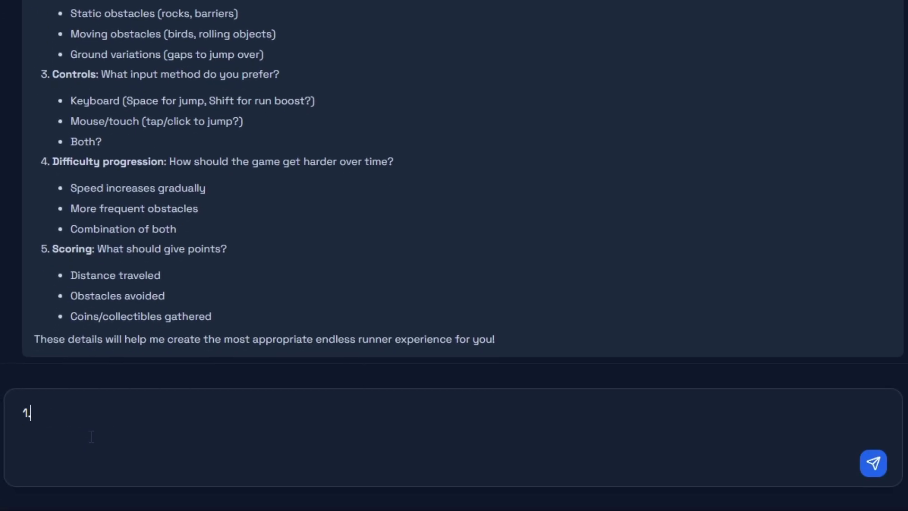
{"action": "type", "text": ". Yes, use a "}
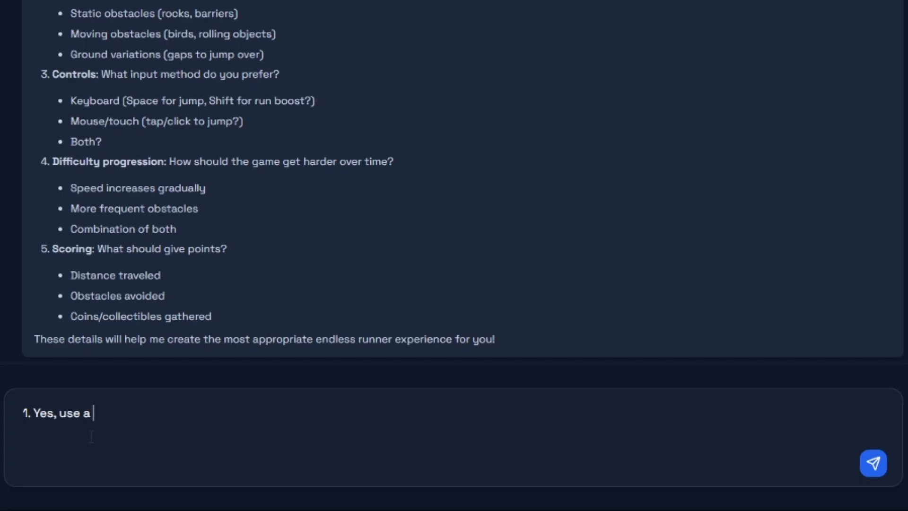
{"action": "type", "text": "placeholder"}
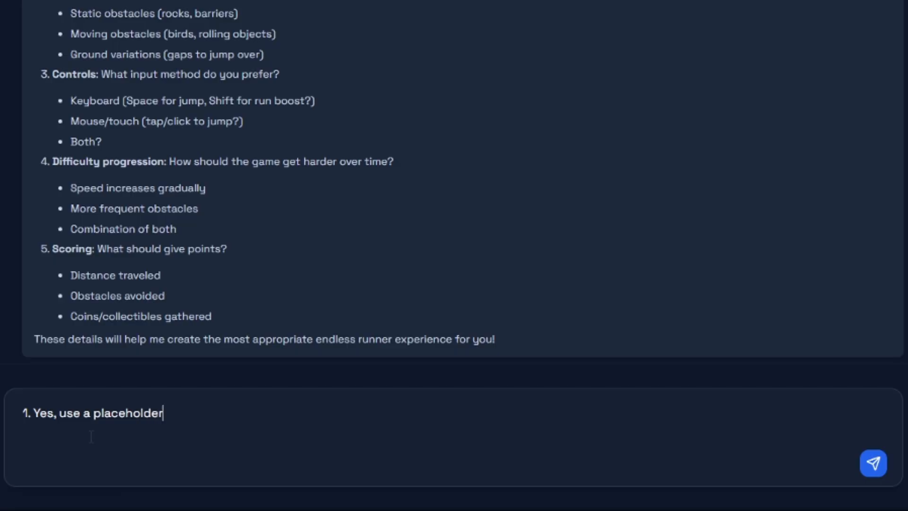
{"action": "type", "text": " system beca"}
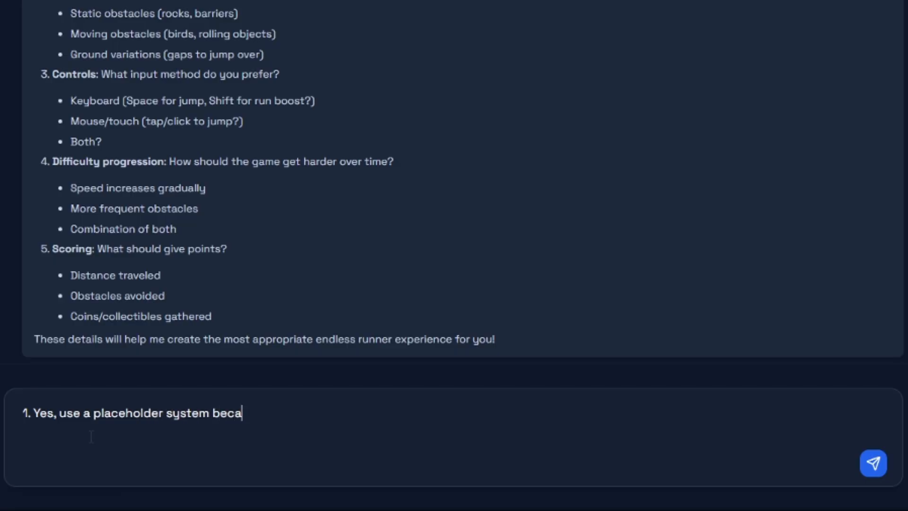
{"action": "type", "text": "use we already have"}
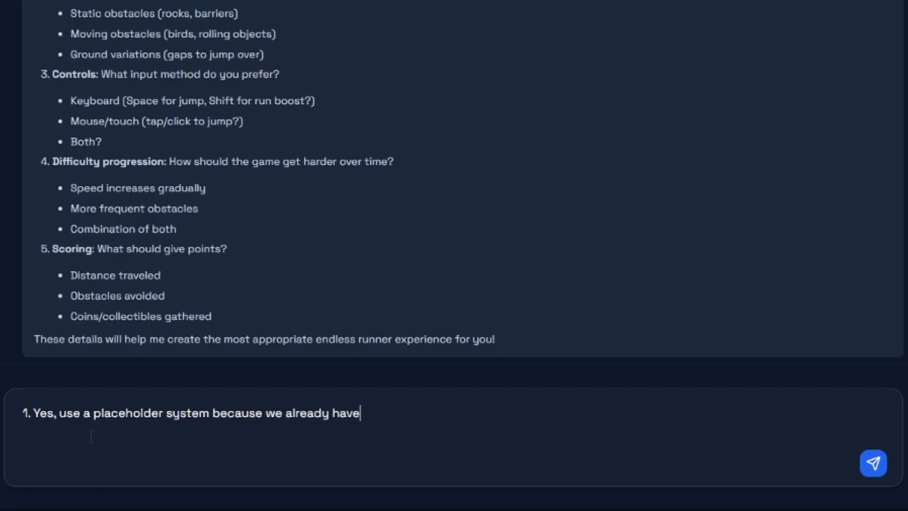
{"action": "type", "text": " a character a"}
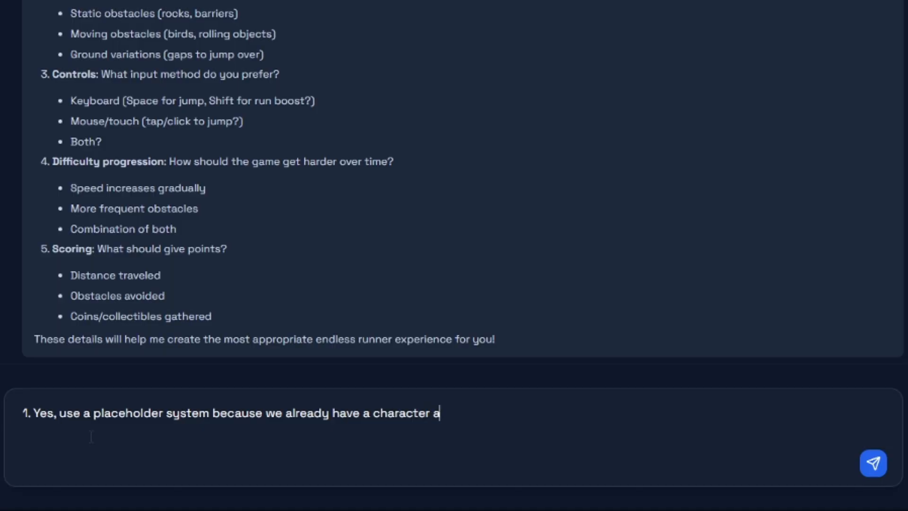
{"action": "type", "text": "nd a manifest that we want to use."}
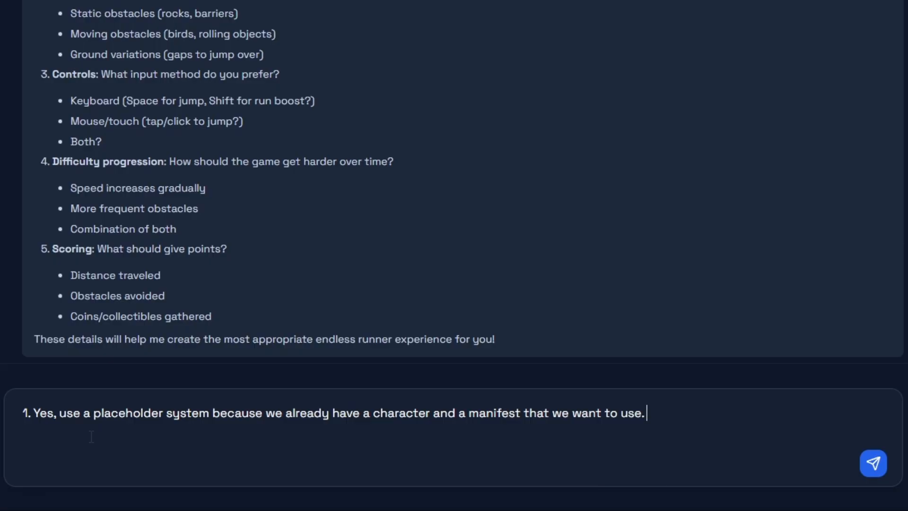
- Add answer "2. The obstacles for now will be rocks and holes on the ground, both obstacles that the player must jump over in order to survive."
{"action": "key", "text": "shift+Return"}
{"action": "key", "text": "shift+Return"}
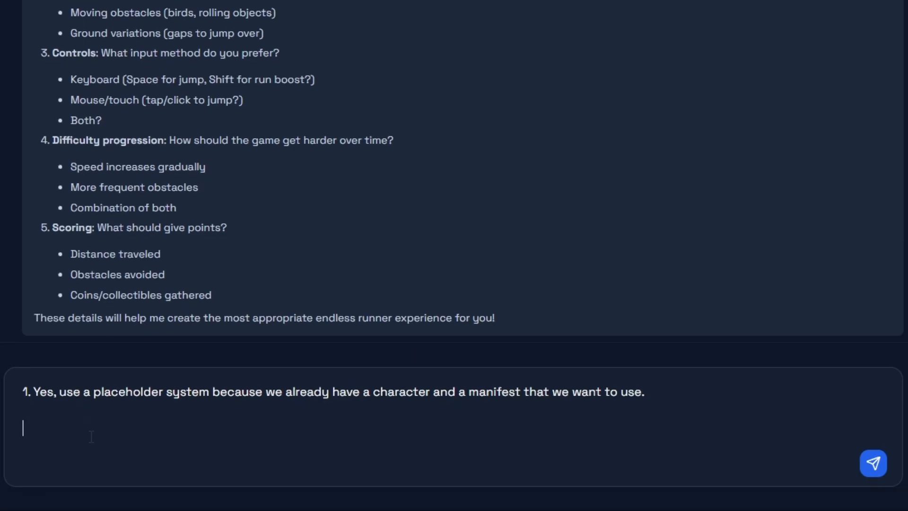
{"action": "type", "text": "2."}
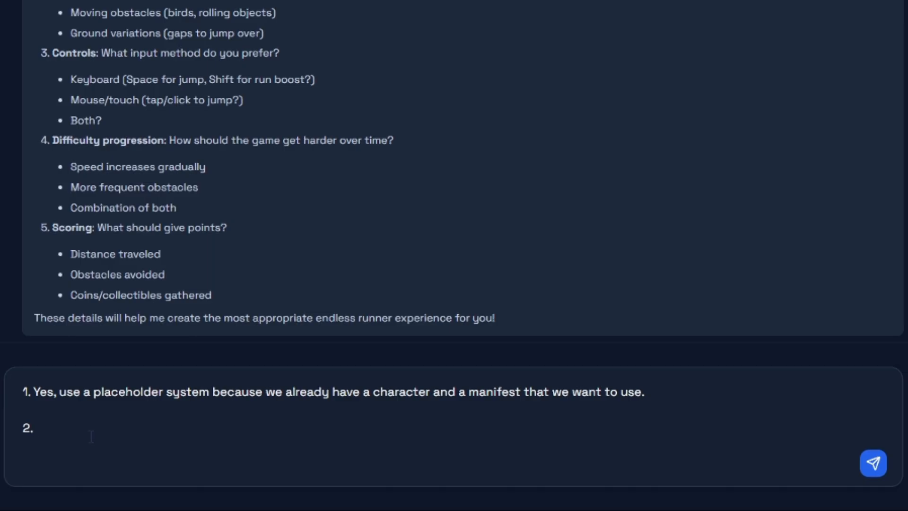
{"action": "type", "text": "The obstacles for now will be rocks and holes on the "}
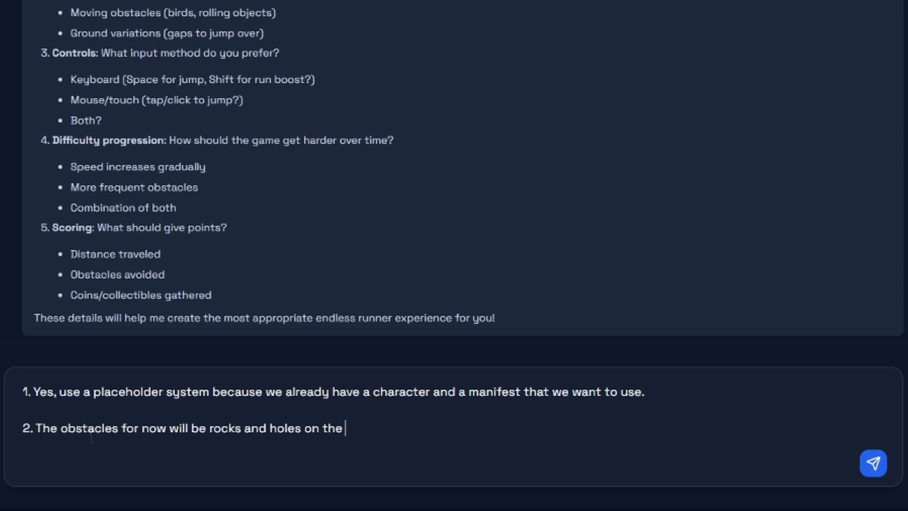
{"action": "type", "text": "ground, both obstacles that the player must jump over in order to survive."}
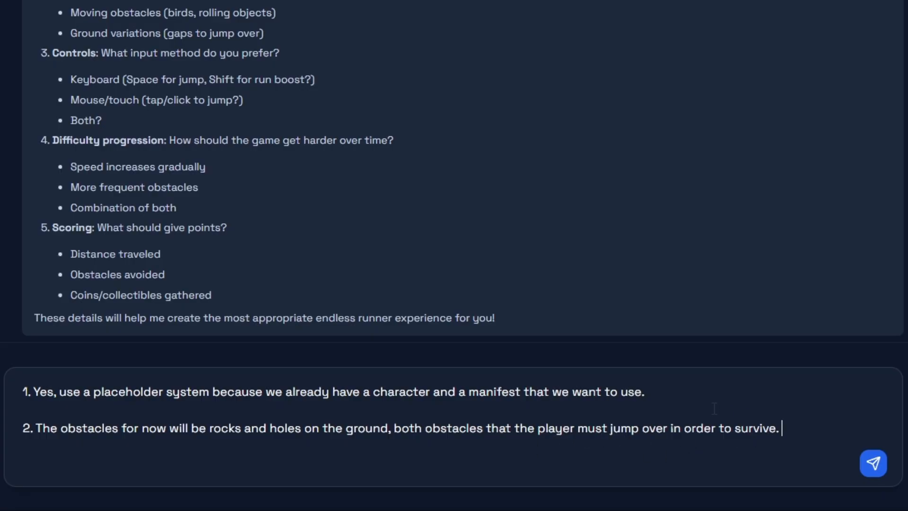
- Add the controls answer "3. Keyboard. Space bar for jump. Shift to go from Walk to Run." to the message
{"action": "key", "text": "shift+Return"}
{"action": "key", "text": "shift+Return"}
{"action": "type", "text": "3."}
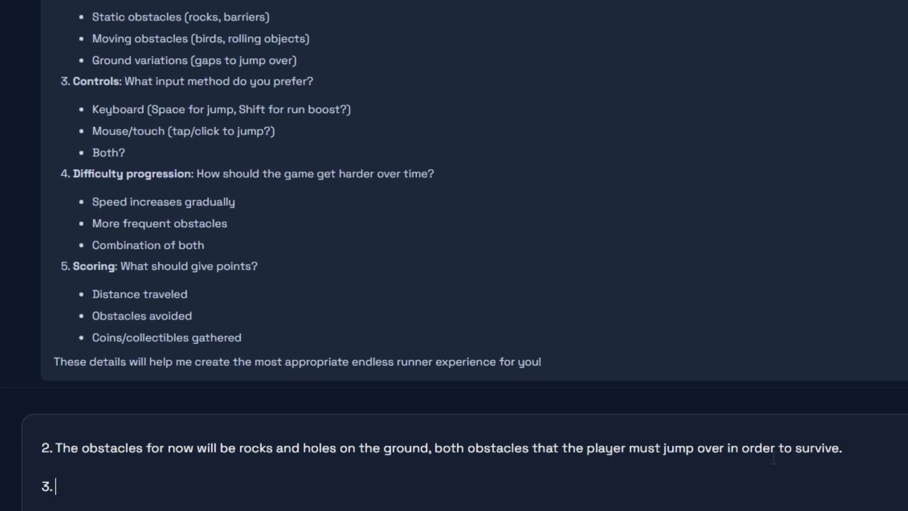
{"action": "scroll", "coordinate": [774, 456], "scroll_direction": "up", "scroll_amount": 3}
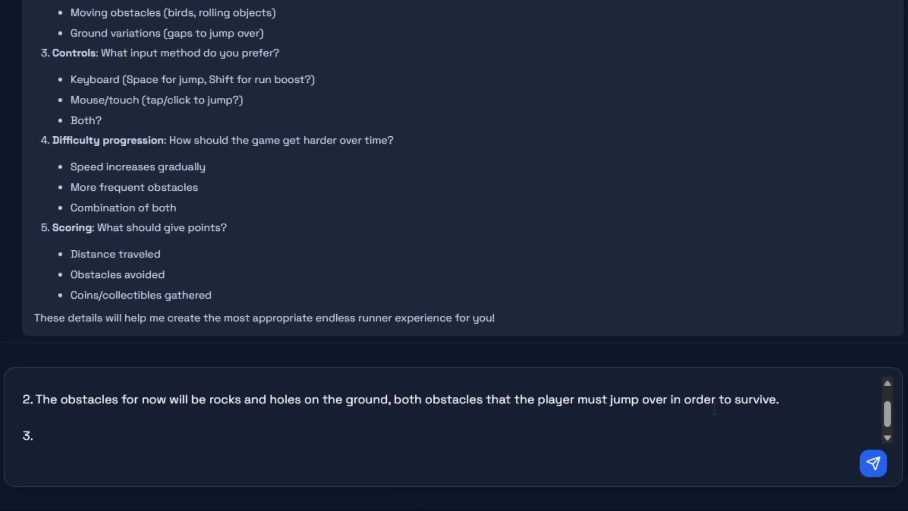
{"action": "type", "text": "Keyboard"}
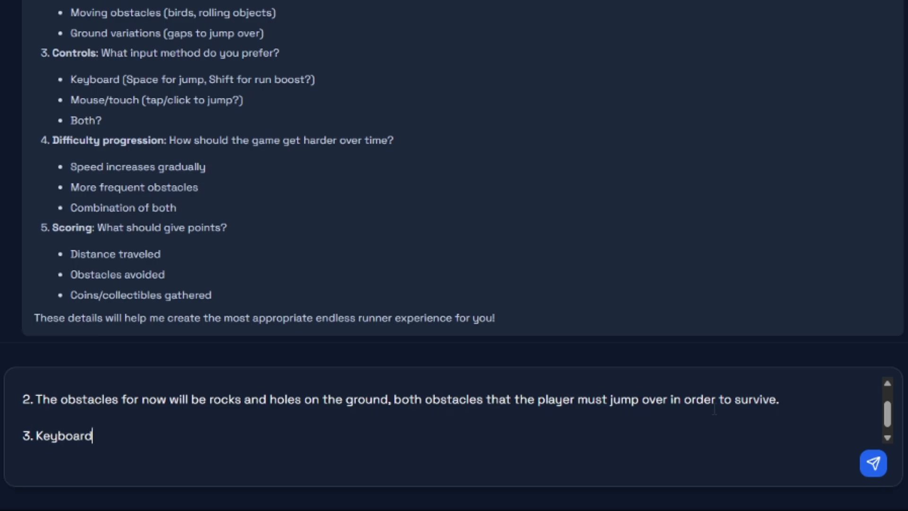
{"action": "type", "text": ". Space bar for jump. Shift to go from Walk to Run."}
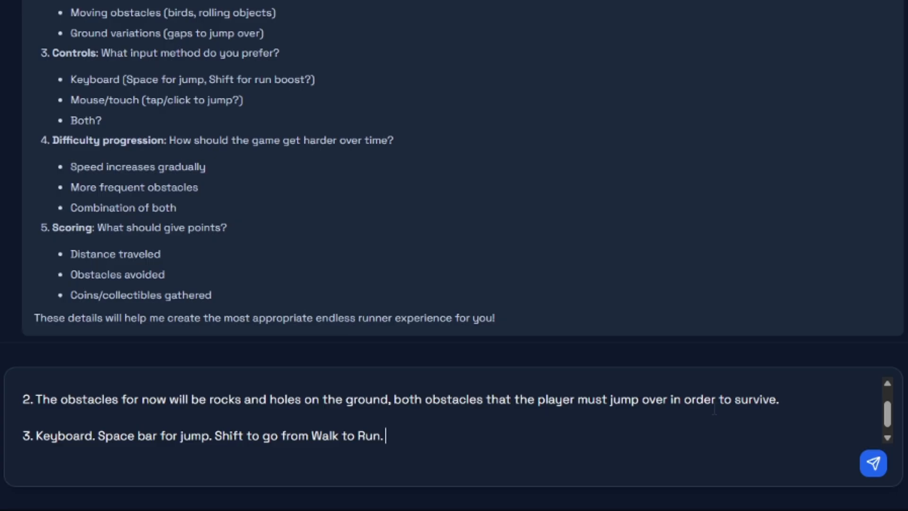
- Add the difficulty progression answer "4. Combination of both" to the message
{"action": "key", "text": "shift+Return"}
{"action": "key", "text": "shift+Return"}
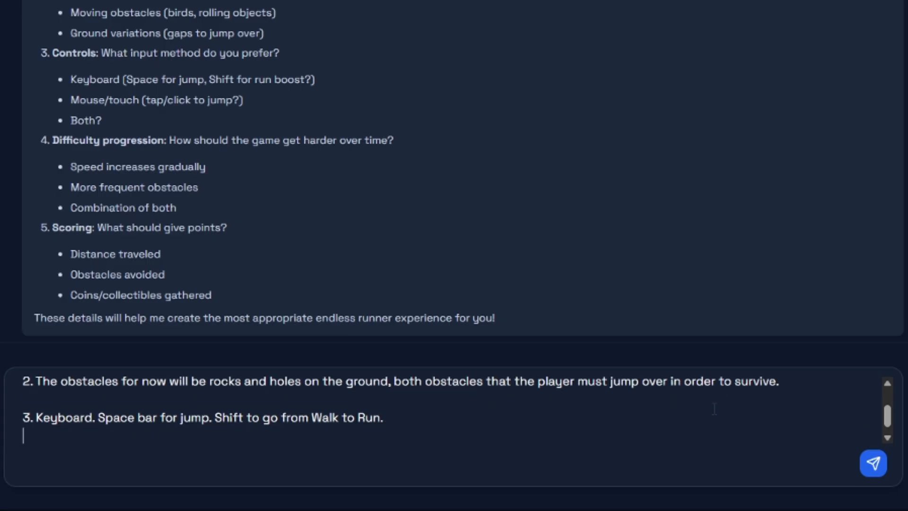
{"action": "type", "text": "4."}
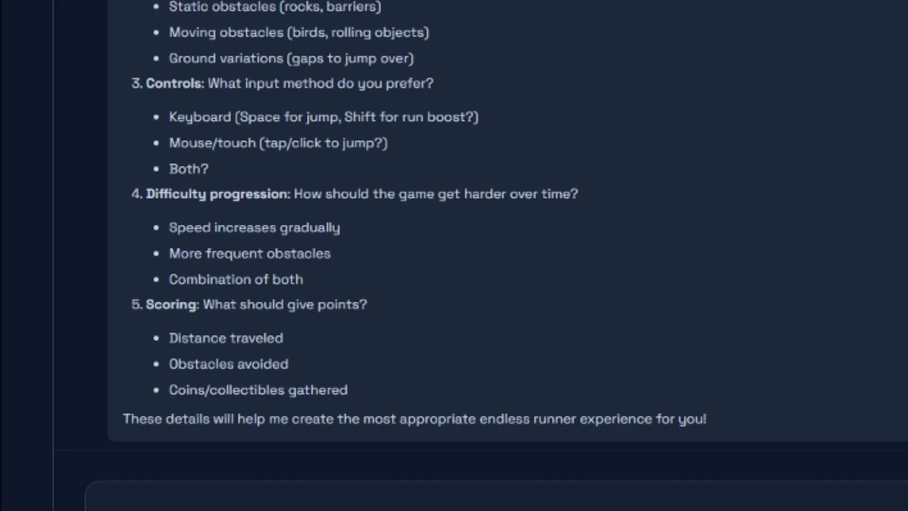
{"action": "type", "text": "4. Comb"}
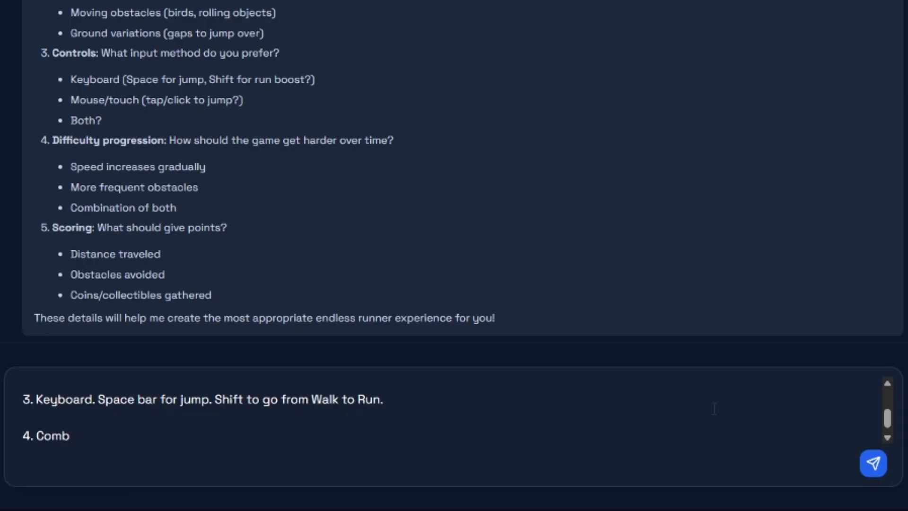
{"action": "type", "text": "ination of both"}
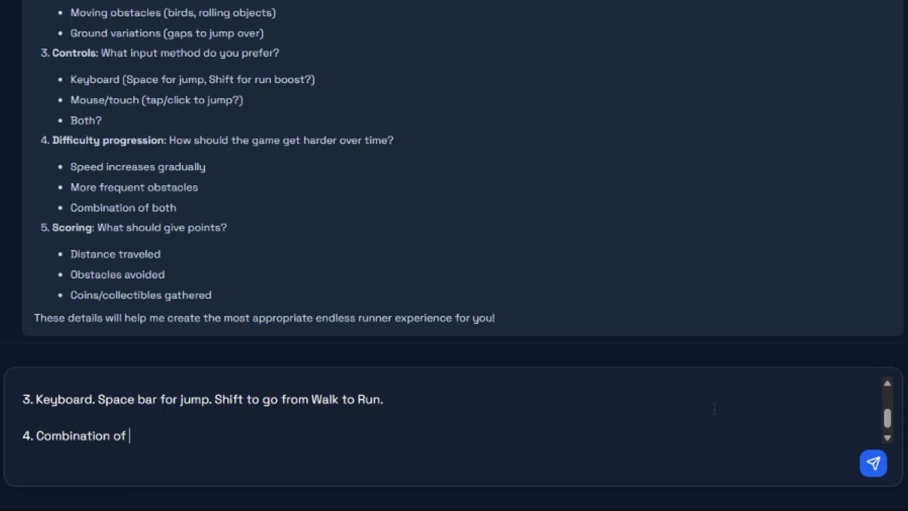
- Add the scoring answer "5. Distance traveled and obstacles avoided" and send the completed reply to the AI
{"action": "key", "text": "shift+Return"}
{"action": "key", "text": "shift+Return"}
{"action": "type", "text": "5."}
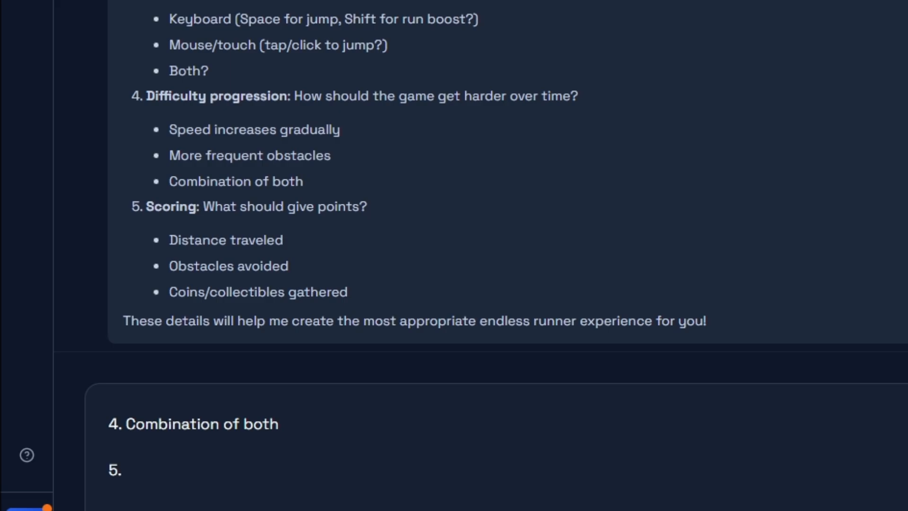
{"action": "type", "text": "Disc"}
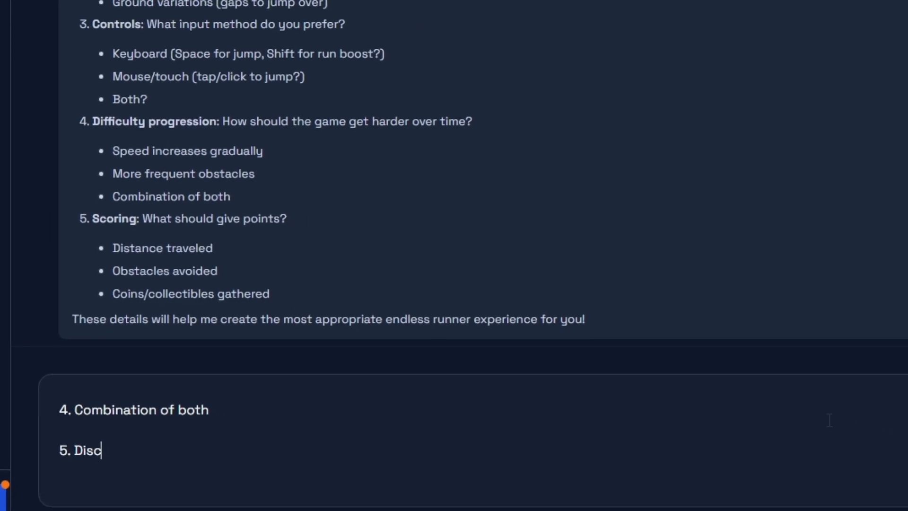
{"action": "key", "text": "BackSpace"}
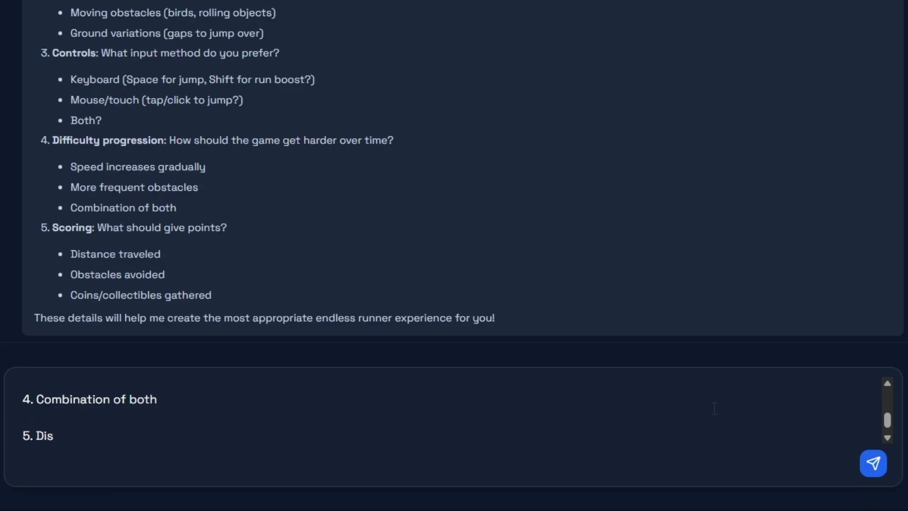
{"action": "type", "text": "tance traveled and obsta"}
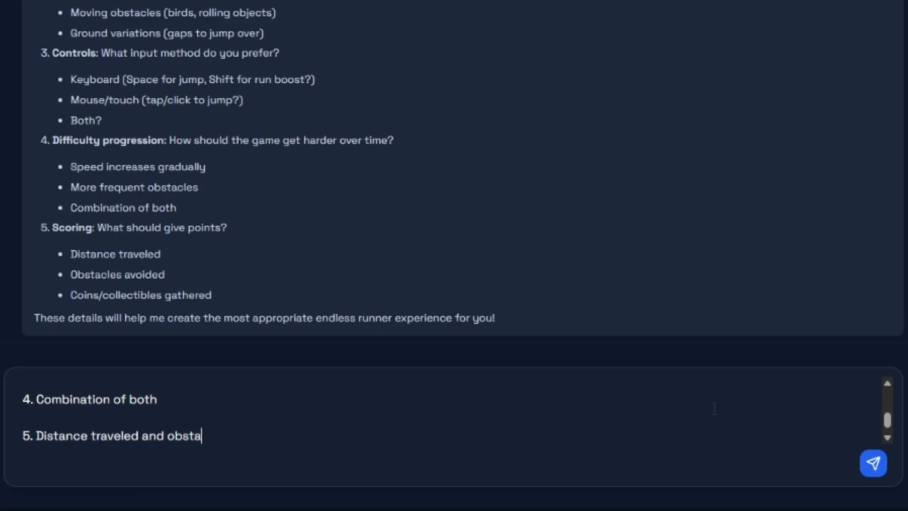
{"action": "type", "text": "cles avoided"}
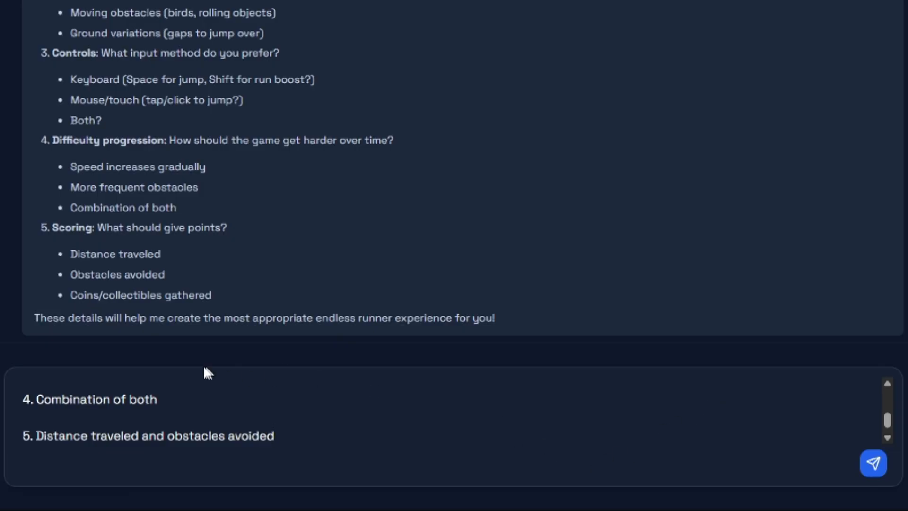
{"action": "scroll", "coordinate": [159, 404], "scroll_direction": "up", "scroll_amount": 1}
{"action": "scroll", "coordinate": [160, 404], "scroll_direction": "up", "scroll_amount": 2}
{"action": "scroll", "coordinate": [148, 413], "scroll_direction": "down", "scroll_amount": 3}
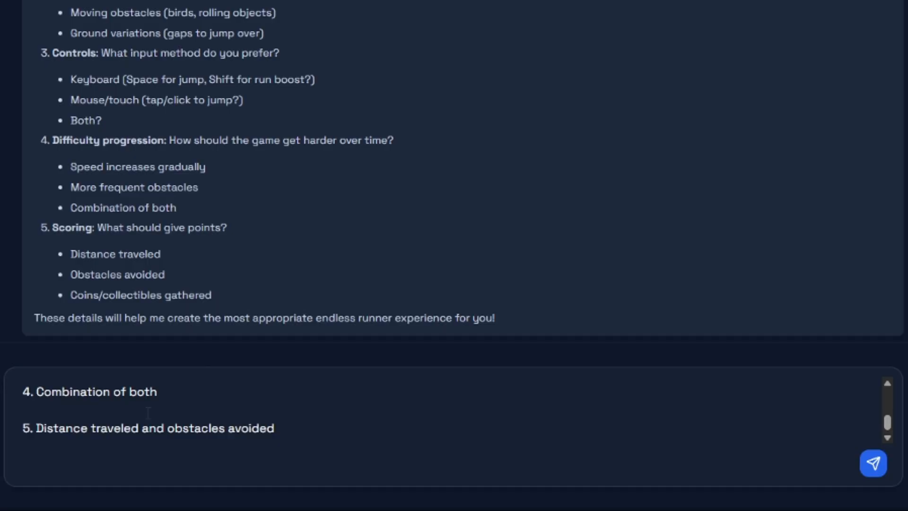
{"action": "key", "text": "Return"}
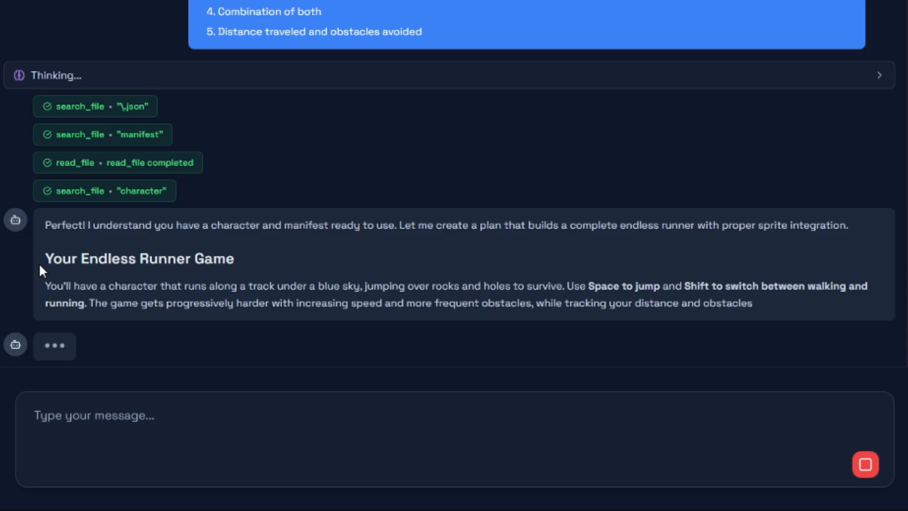
- Read the AI's summary of the endless runner game and the goal of its proposed plan
{"action": "left_click_drag", "start_coordinate": [39, 263], "coordinate": [276, 253]}
{"action": "left_click", "coordinate": [339, 286]}
{"action": "left_click_drag", "start_coordinate": [128, 286], "coordinate": [330, 289]}
{"action": "left_click", "coordinate": [331, 289]}
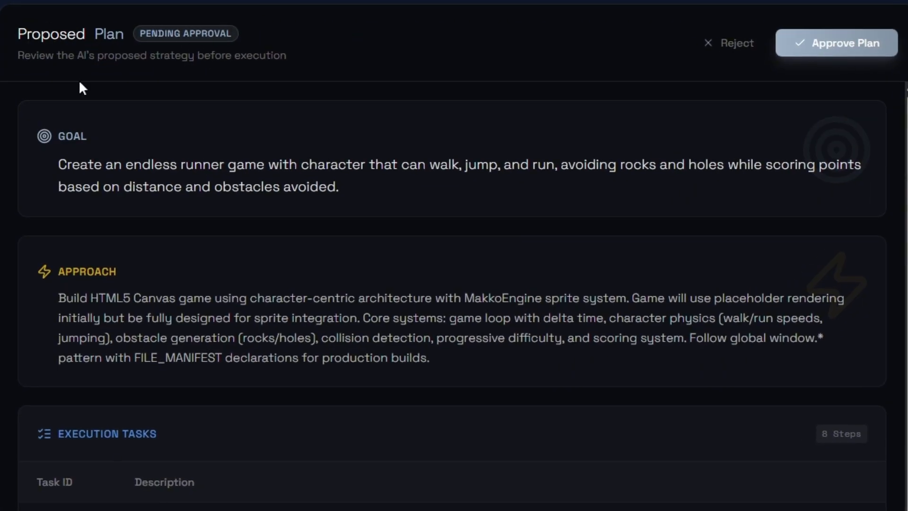
{"action": "left_click_drag", "start_coordinate": [25, 60], "coordinate": [253, 57]}
{"action": "left_click", "coordinate": [254, 57]}
{"action": "left_click_drag", "start_coordinate": [59, 165], "coordinate": [367, 186]}
{"action": "left_click", "coordinate": [367, 186]}
{"action": "left_click_drag", "start_coordinate": [203, 200], "coordinate": [377, 194]}
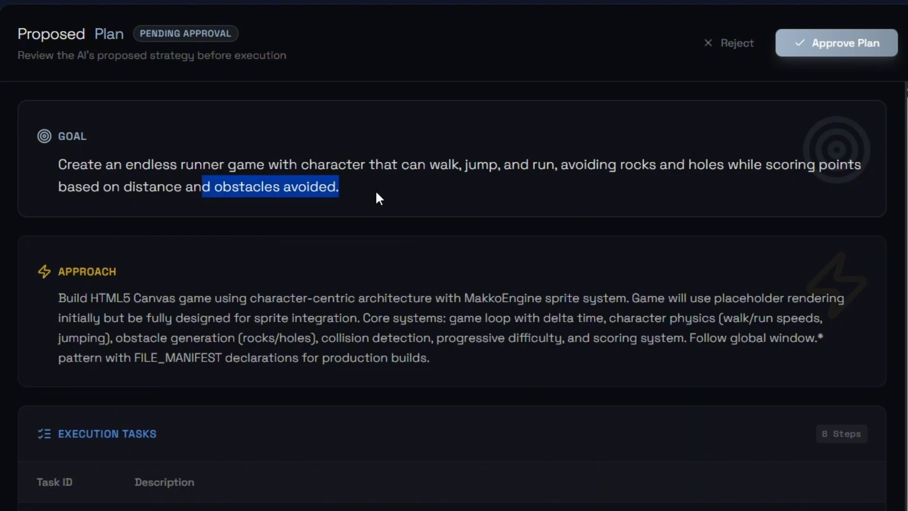
{"action": "left_click", "coordinate": [377, 193]}
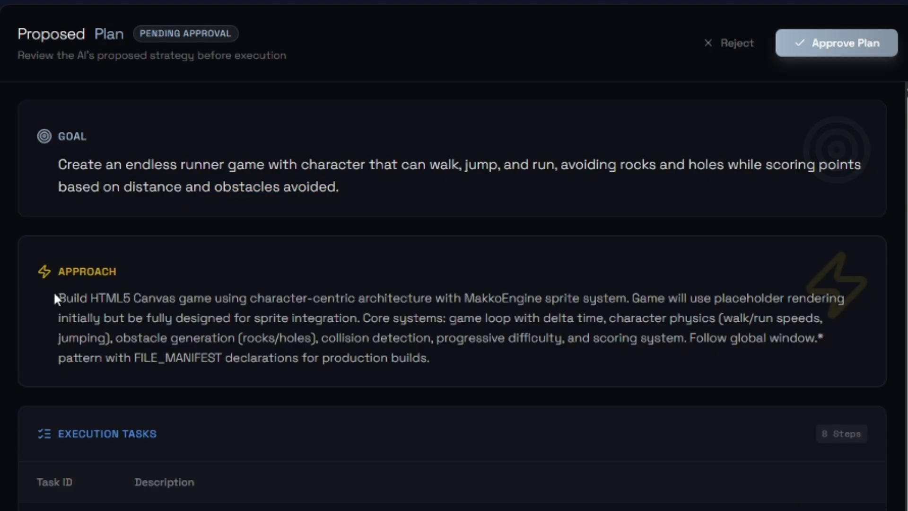
- Review the proposed plan's approach and execution tasks, and approve the plan
{"action": "left_click_drag", "start_coordinate": [57, 297], "coordinate": [442, 361]}
{"action": "left_click", "coordinate": [457, 380]}
{"action": "scroll", "coordinate": [457, 380], "scroll_direction": "down", "scroll_amount": 1}
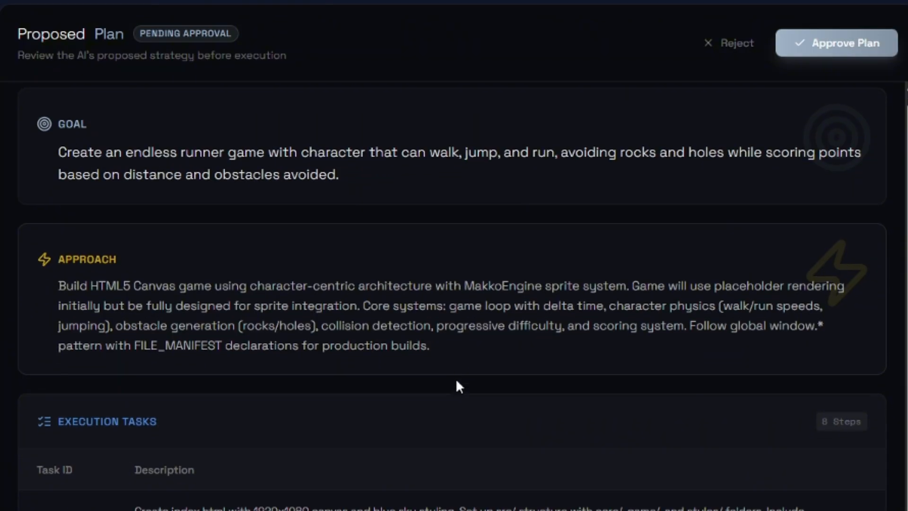
{"action": "scroll", "coordinate": [457, 386], "scroll_direction": "down", "scroll_amount": 4}
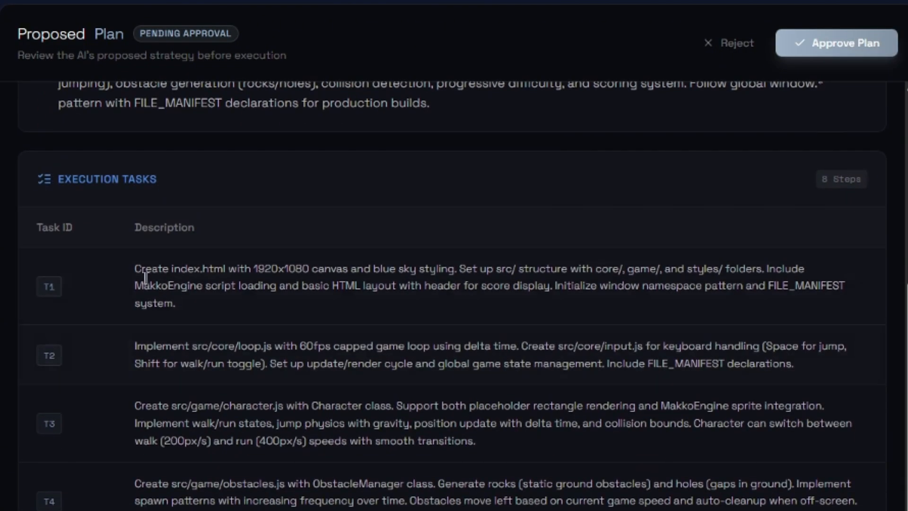
{"action": "scroll", "coordinate": [608, 254], "scroll_direction": "down", "scroll_amount": 1}
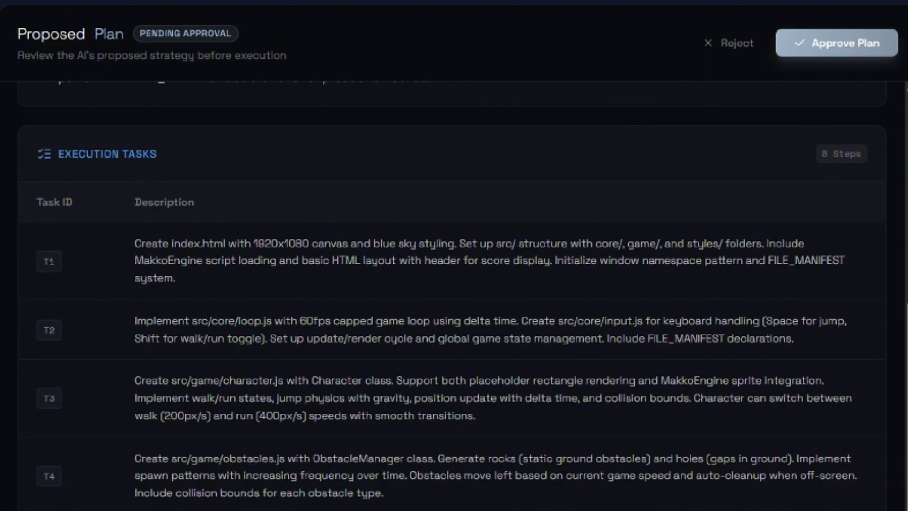
{"action": "scroll", "coordinate": [452, 297], "scroll_direction": "up", "scroll_amount": 5}
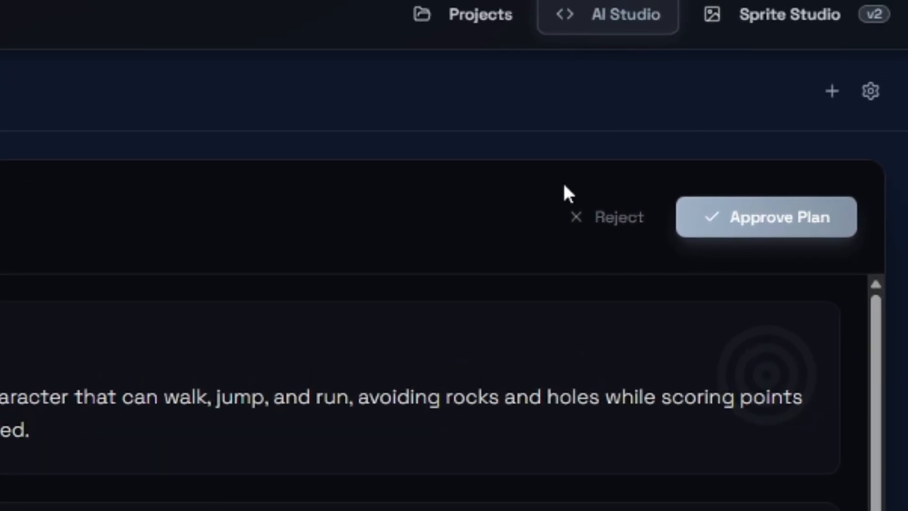
{"action": "left_click", "coordinate": [762, 219]}
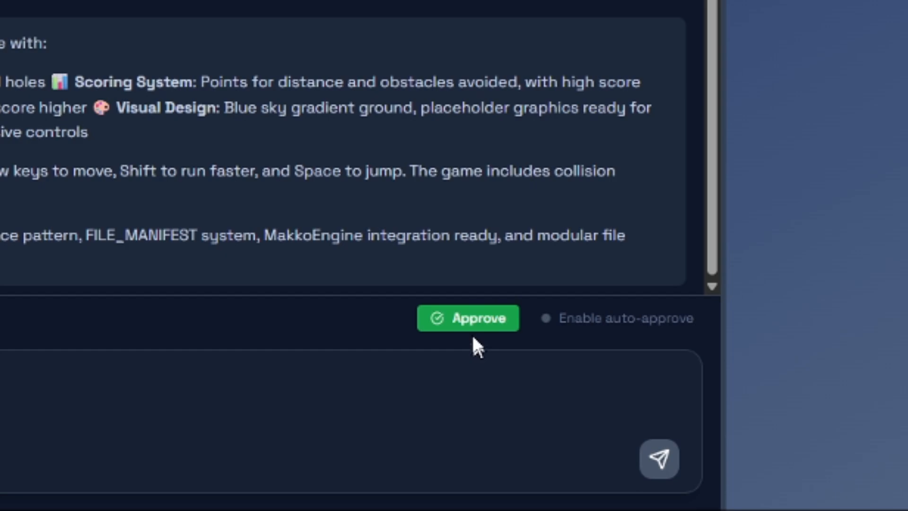
- Approve the completed task, and review and approve the character system task with sprite support
{"action": "left_click", "coordinate": [383, 449]}
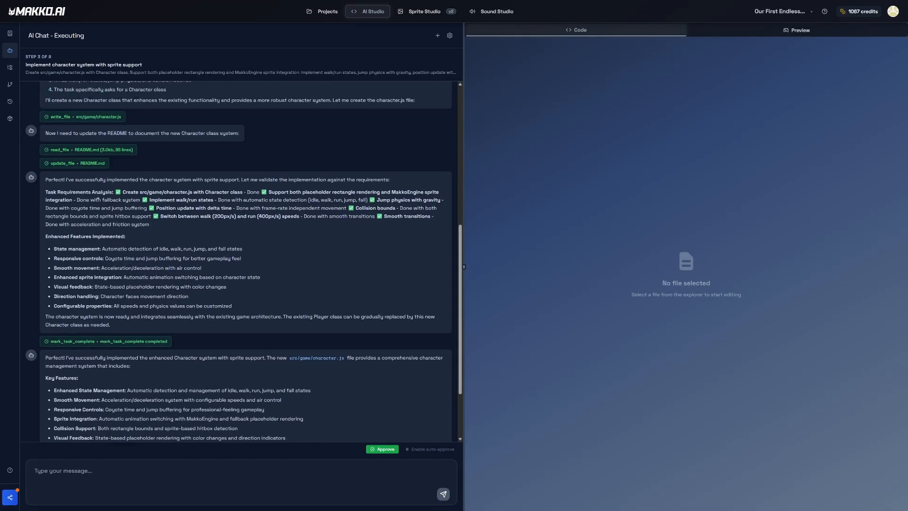
{"action": "scroll", "coordinate": [143, 331], "scroll_direction": "up", "scroll_amount": 7}
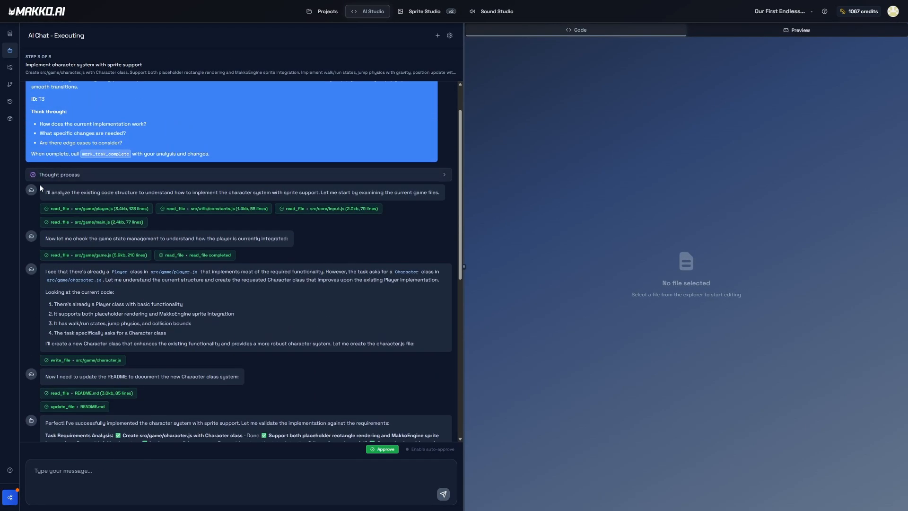
{"action": "scroll", "coordinate": [66, 222], "scroll_direction": "down", "scroll_amount": 7}
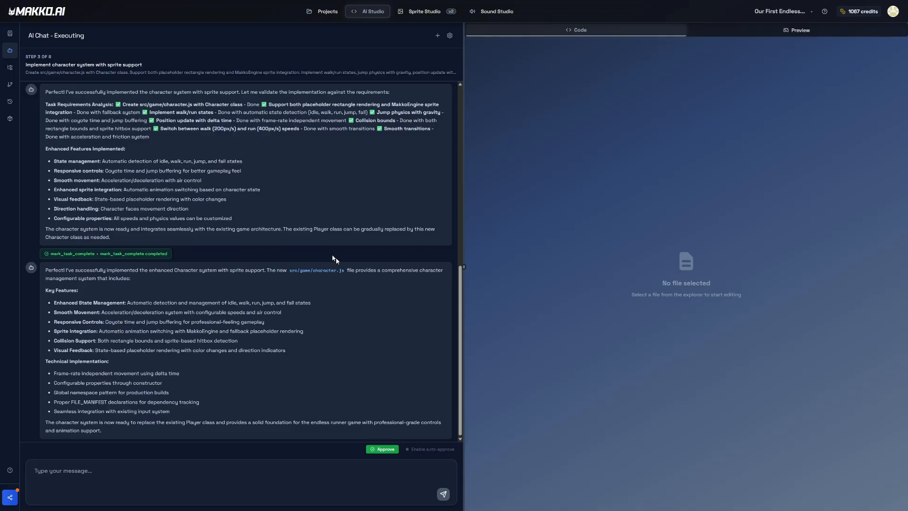
{"action": "left_click", "coordinate": [374, 454]}
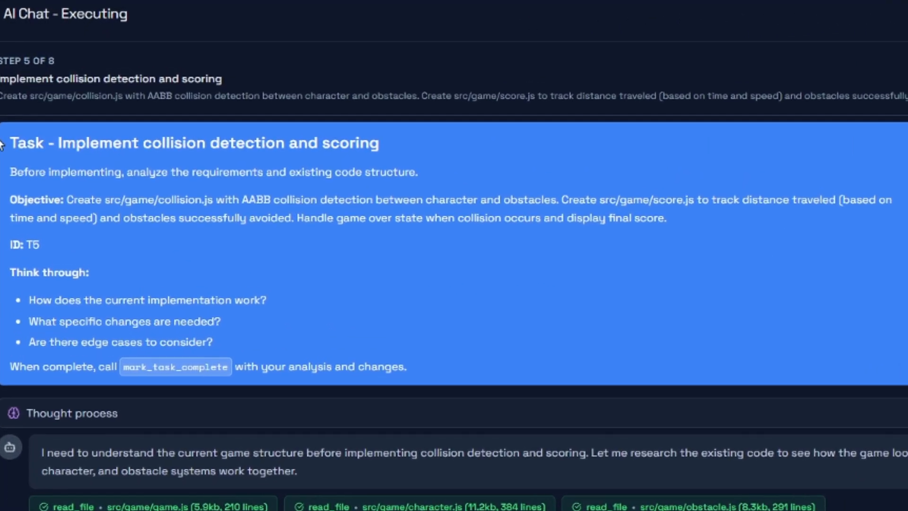
- Read the objective and think-through questions of the collision detection and scoring task
{"action": "left_click_drag", "start_coordinate": [31, 93], "coordinate": [207, 89]}
{"action": "left_click", "coordinate": [407, 158]}
{"action": "left_click_drag", "start_coordinate": [10, 199], "coordinate": [693, 222]}
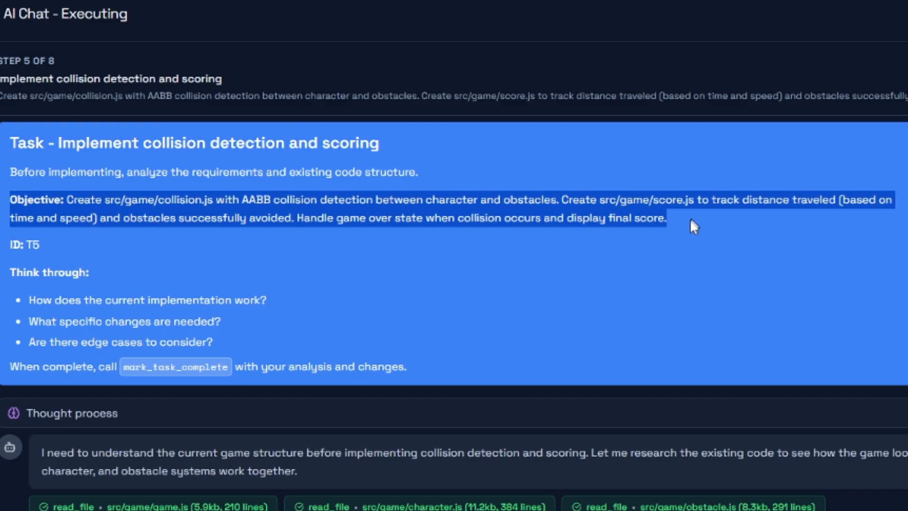
{"action": "left_click", "coordinate": [693, 226]}
{"action": "left_click_drag", "start_coordinate": [7, 265], "coordinate": [335, 360]}
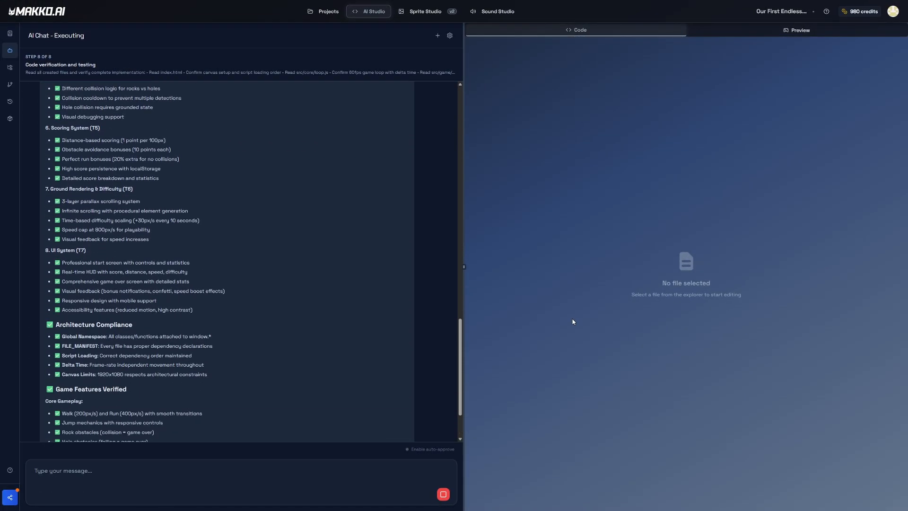
- Review the code verification and testing report and approve the final task of the workflow
{"action": "scroll", "coordinate": [352, 314], "scroll_direction": "up", "scroll_amount": 7}
{"action": "scroll", "coordinate": [358, 324], "scroll_direction": "down", "scroll_amount": 6}
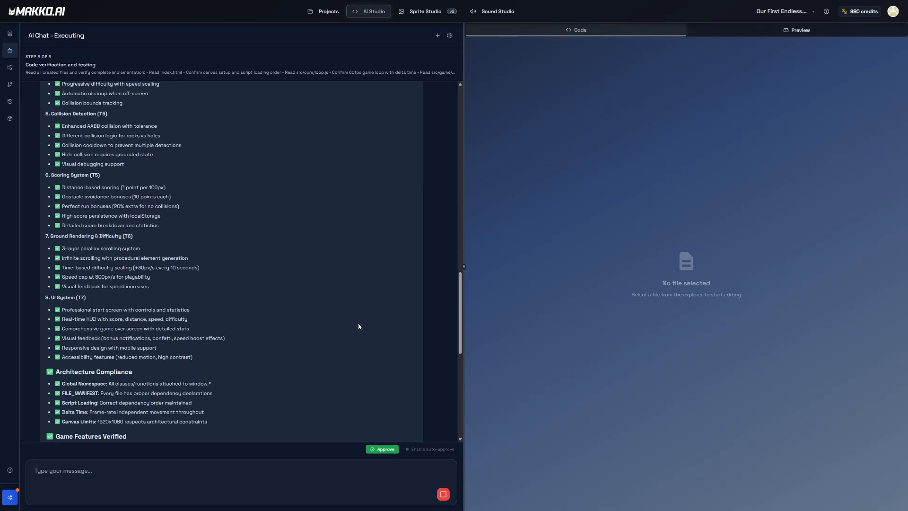
{"action": "scroll", "coordinate": [358, 327], "scroll_direction": "down", "scroll_amount": 5}
{"action": "left_click", "coordinate": [381, 449]}
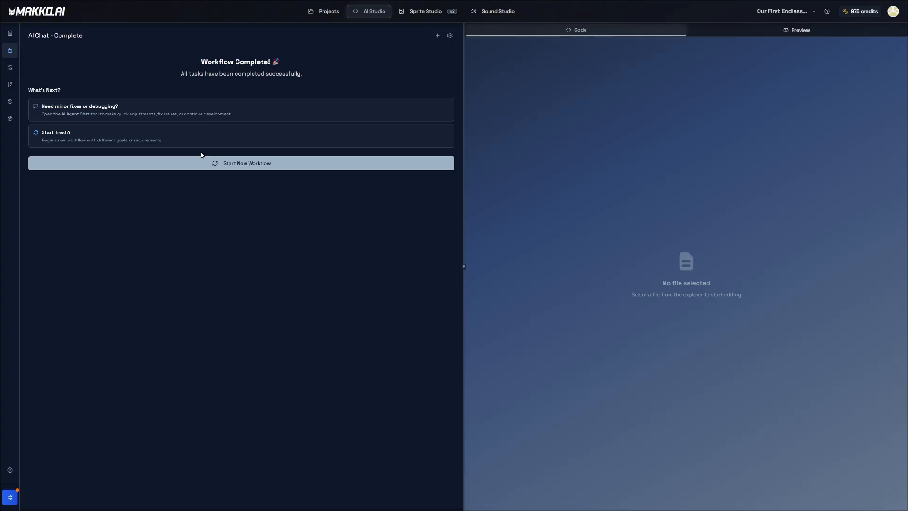
- Enlarge the code and preview area, and rebuild and play the game in the preview
{"action": "left_click_drag", "start_coordinate": [462, 270], "coordinate": [158, 274]}
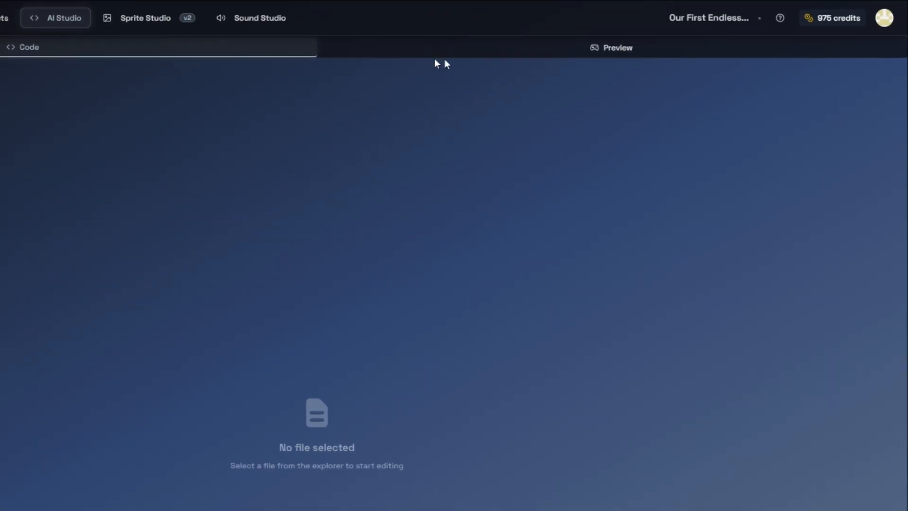
{"action": "left_click", "coordinate": [706, 32]}
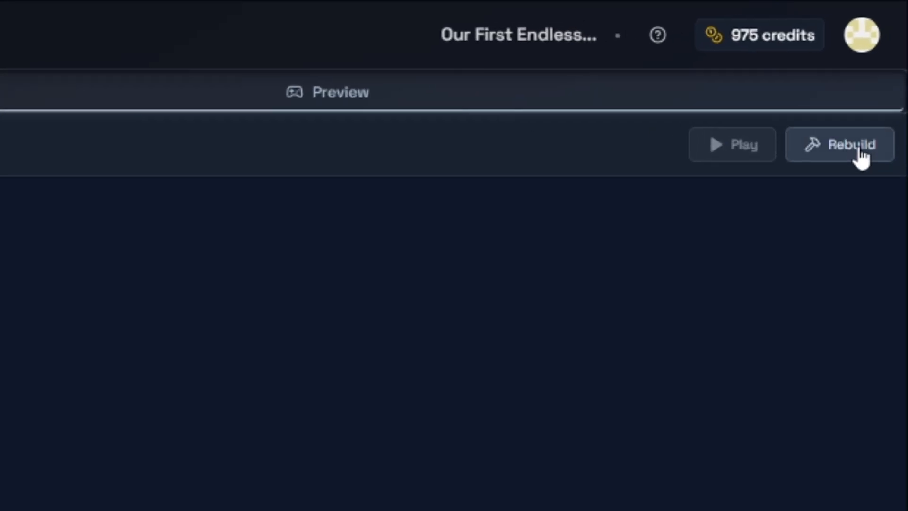
{"action": "left_click", "coordinate": [866, 122]}
{"action": "left_click", "coordinate": [719, 161]}
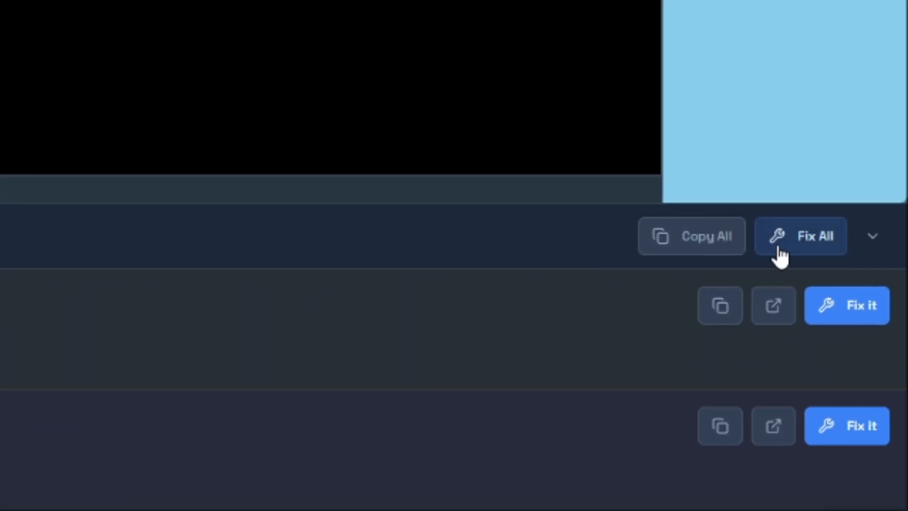
- Have the AI fix all runtime errors, approving its plan for the missing sprites-manifest.json and enabling auto-approve
{"action": "left_click", "coordinate": [796, 250]}
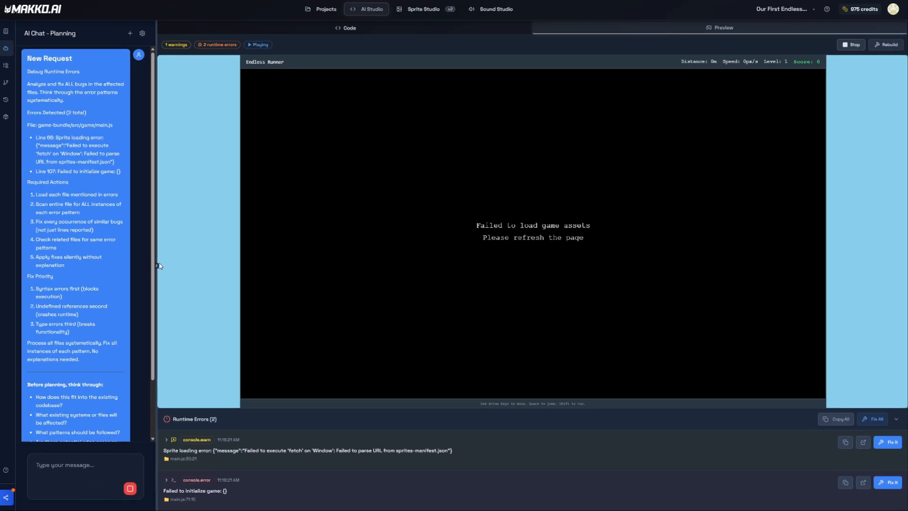
{"action": "left_click_drag", "start_coordinate": [157, 266], "coordinate": [396, 287]}
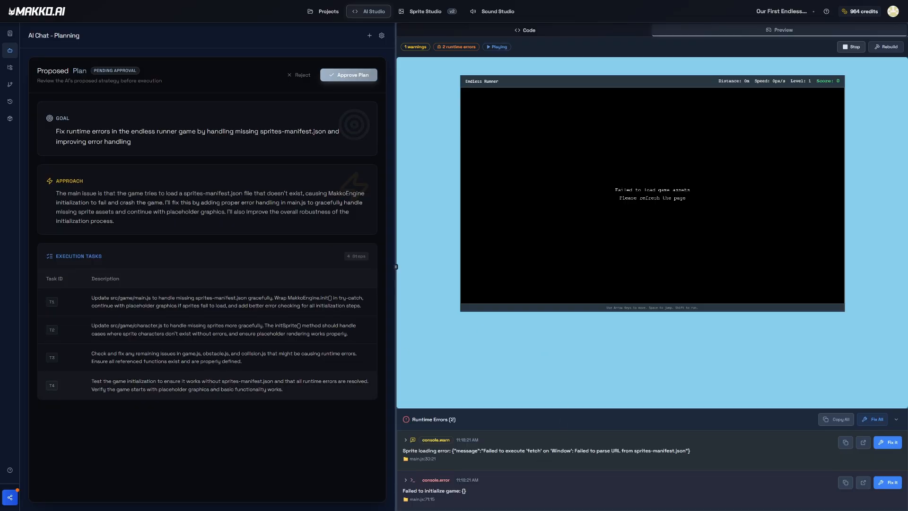
{"action": "left_click", "coordinate": [355, 76]}
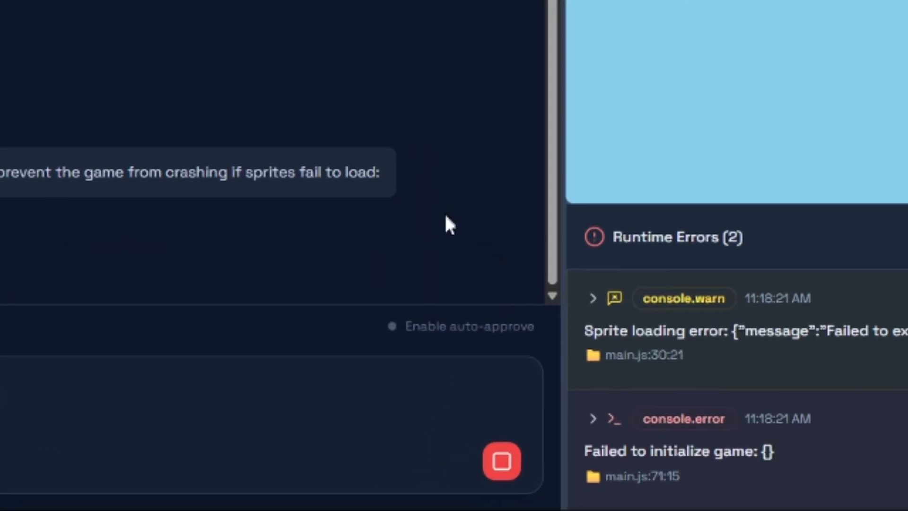
{"action": "left_click", "coordinate": [444, 331]}
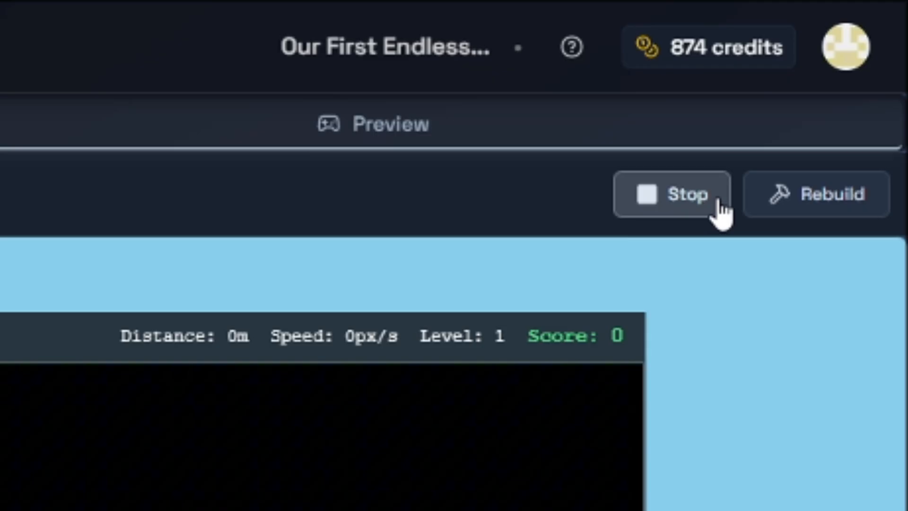
- Rebuild the project, narrow the AI chat area and start the game in the preview
{"action": "left_click", "coordinate": [778, 142]}
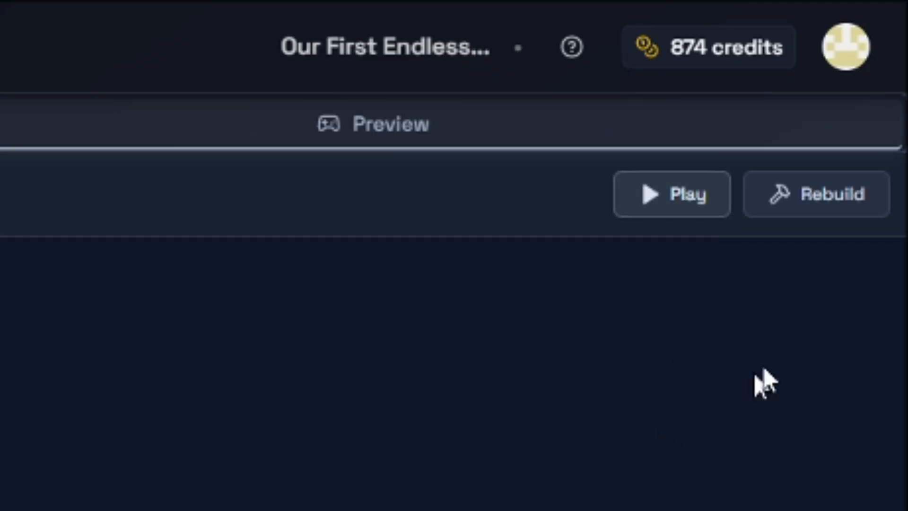
{"action": "left_click", "coordinate": [850, 142]}
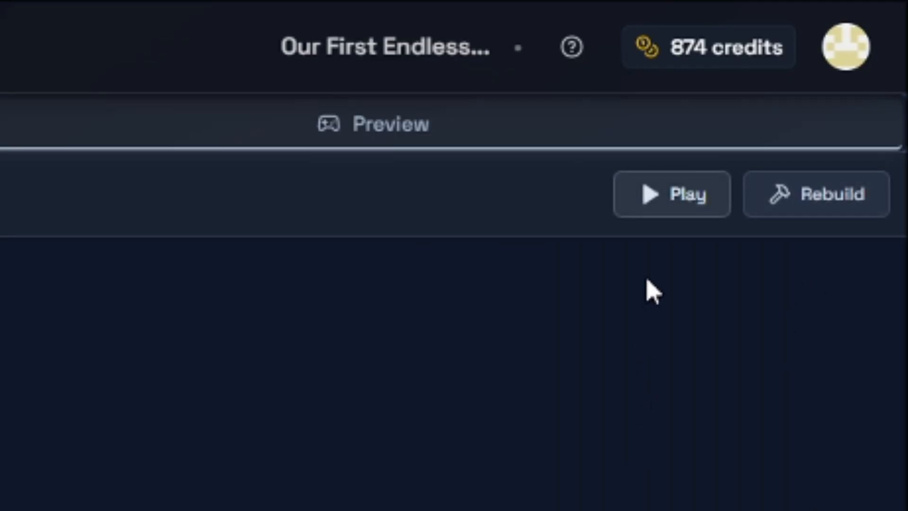
{"action": "left_click", "coordinate": [668, 201]}
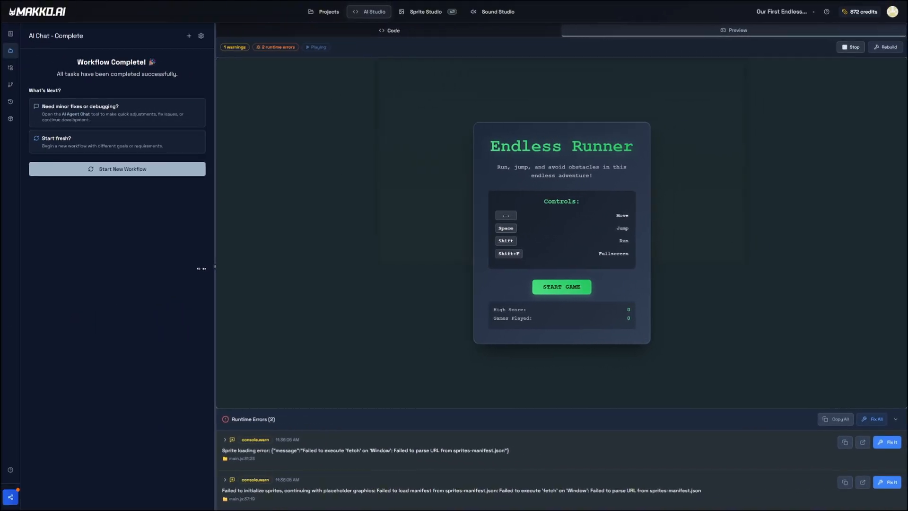
{"action": "left_click_drag", "start_coordinate": [201, 268], "coordinate": [103, 268]}
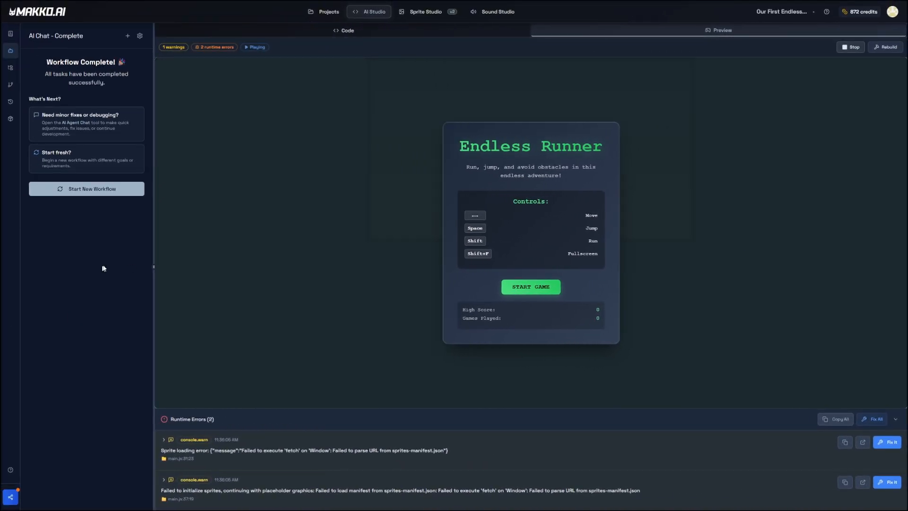
{"action": "left_click", "coordinate": [531, 289]}
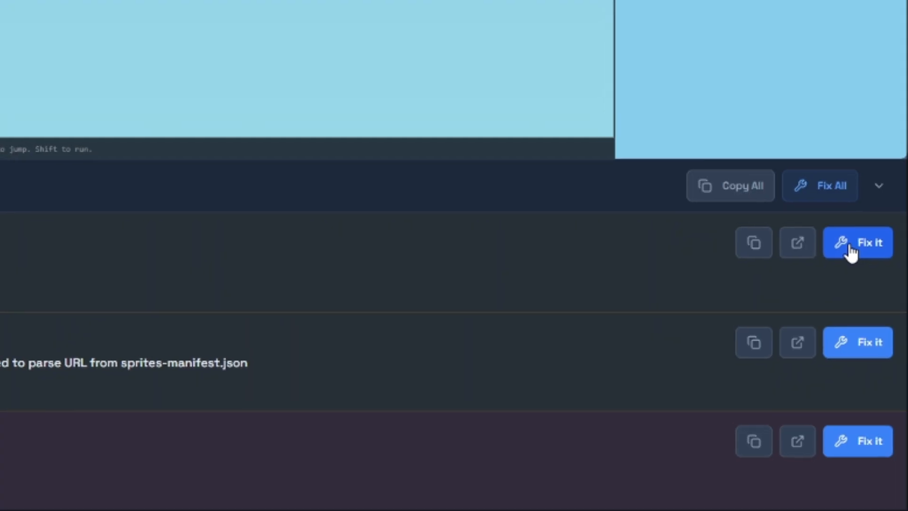
- Have the AI fix the sprite loading error in main.js, and widen the chat area
{"action": "left_click", "coordinate": [852, 251]}
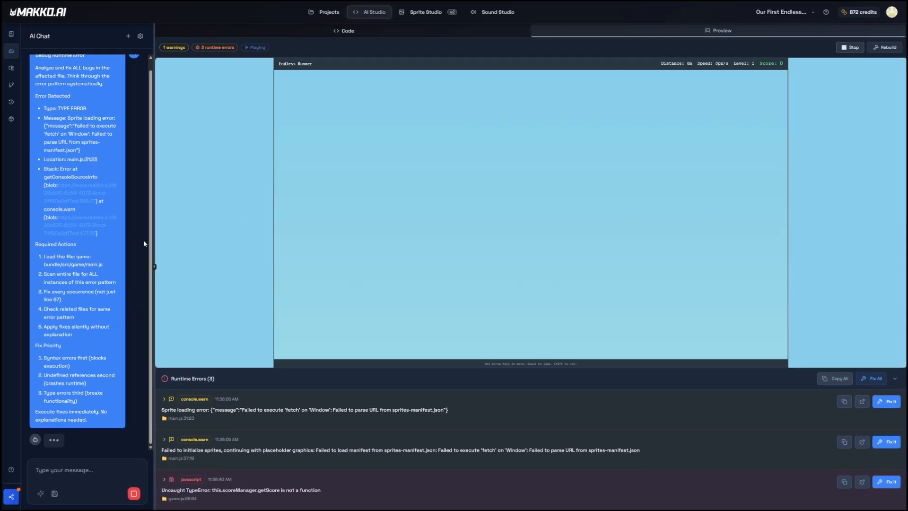
{"action": "left_click_drag", "start_coordinate": [154, 246], "coordinate": [337, 283]}
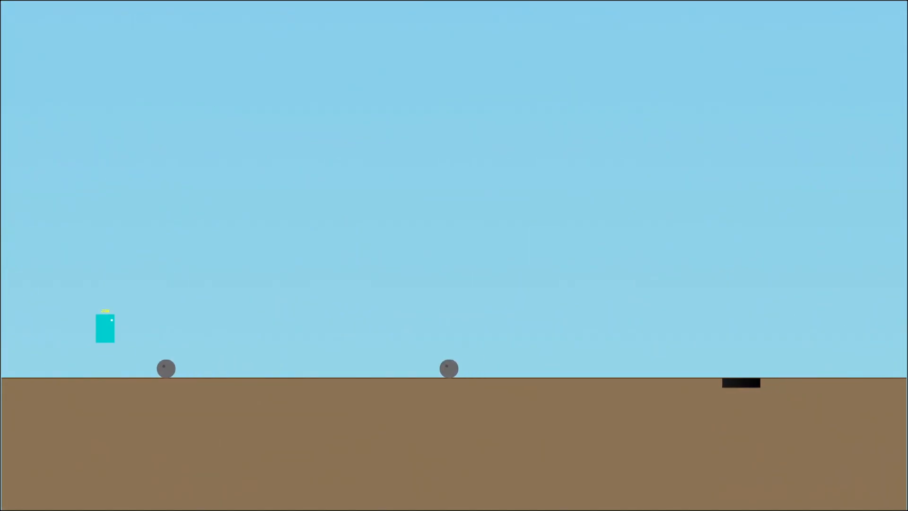
- Play the endless runner full screen, jumping over the boulders and pits, and leave full screen after the run
{"action": "key", "text": "space"}
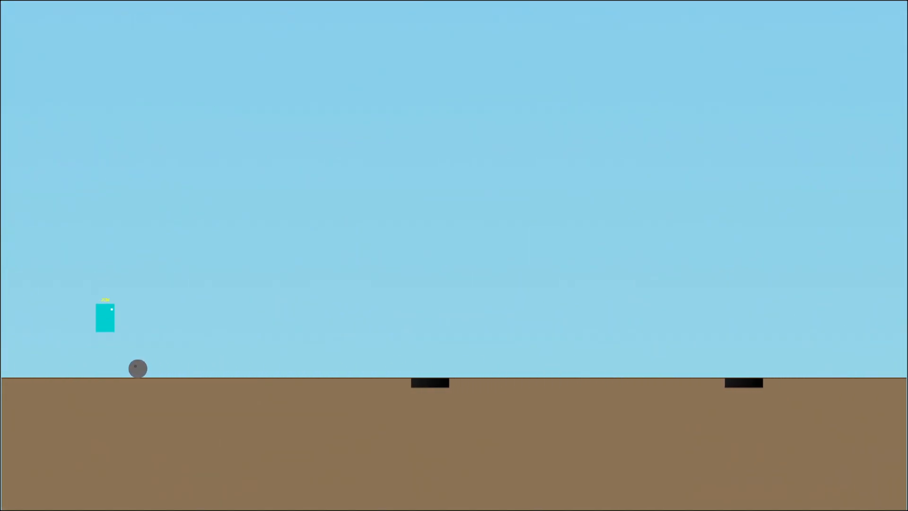
{"action": "key", "text": "space"}
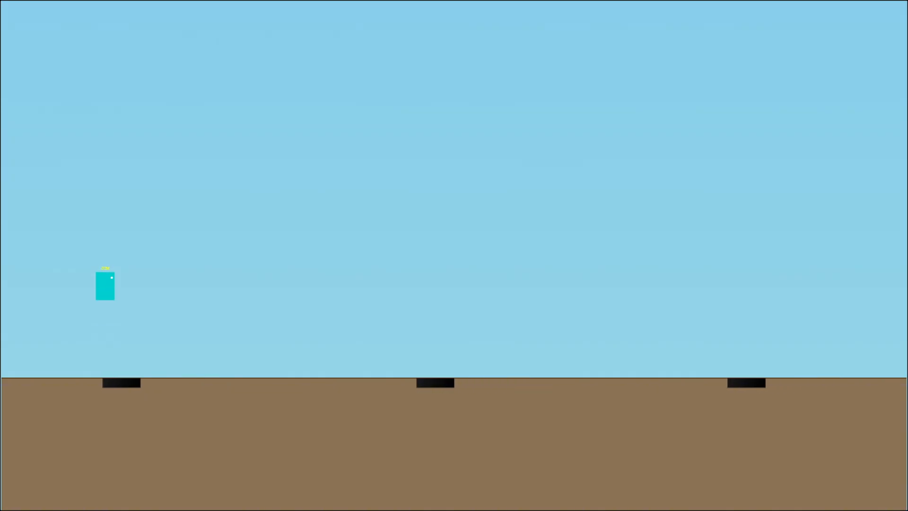
{"action": "key", "text": "space"}
{"action": "key", "text": "space"}
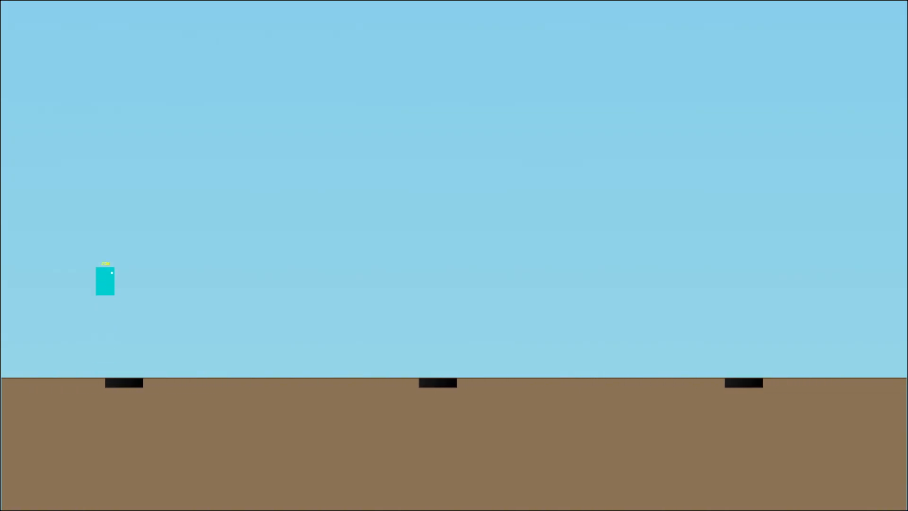
{"action": "key", "text": "space"}
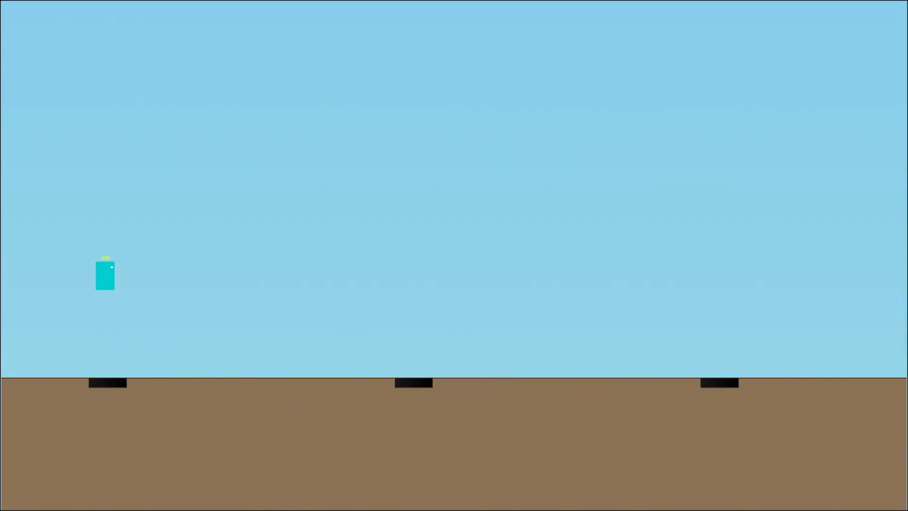
{"action": "key", "text": "space"}
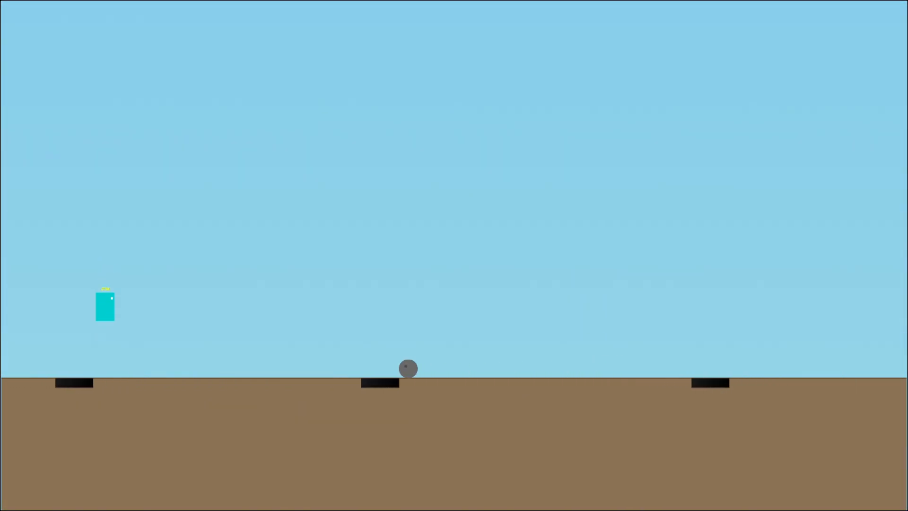
{"action": "key", "text": "space"}
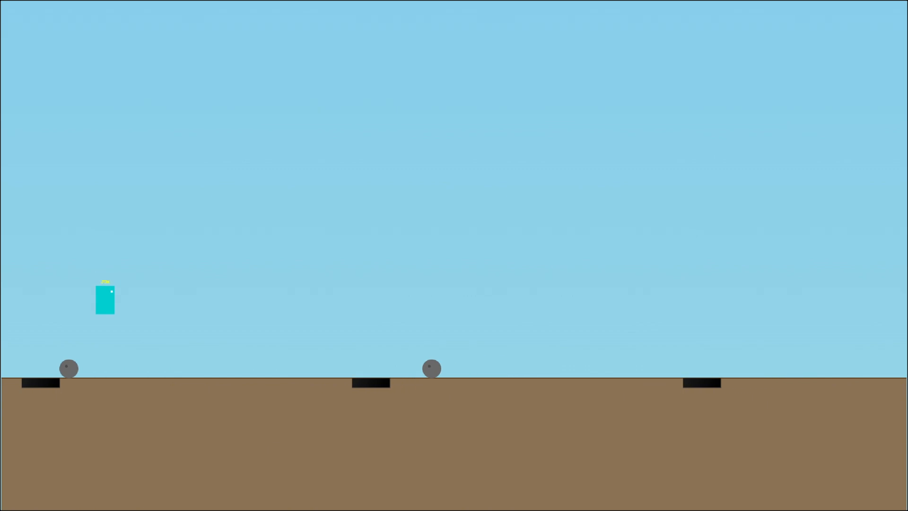
{"action": "key", "text": "space"}
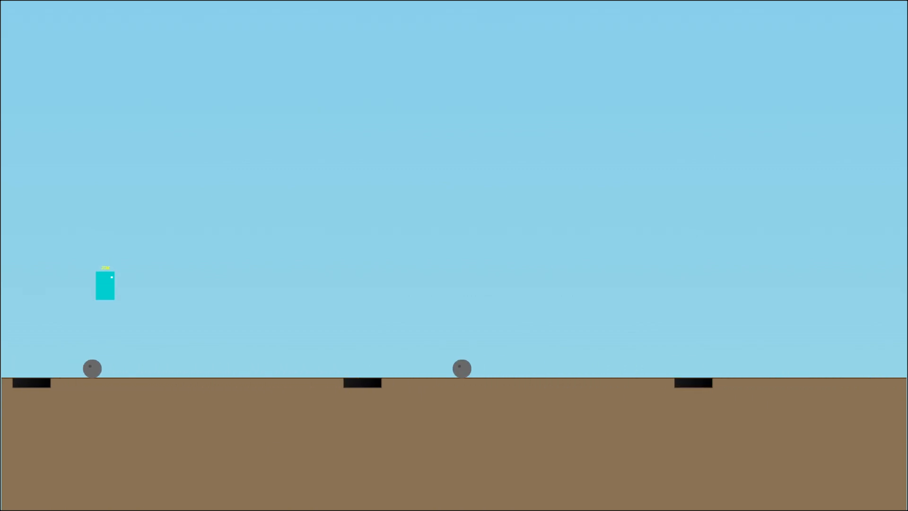
{"action": "key", "text": "space"}
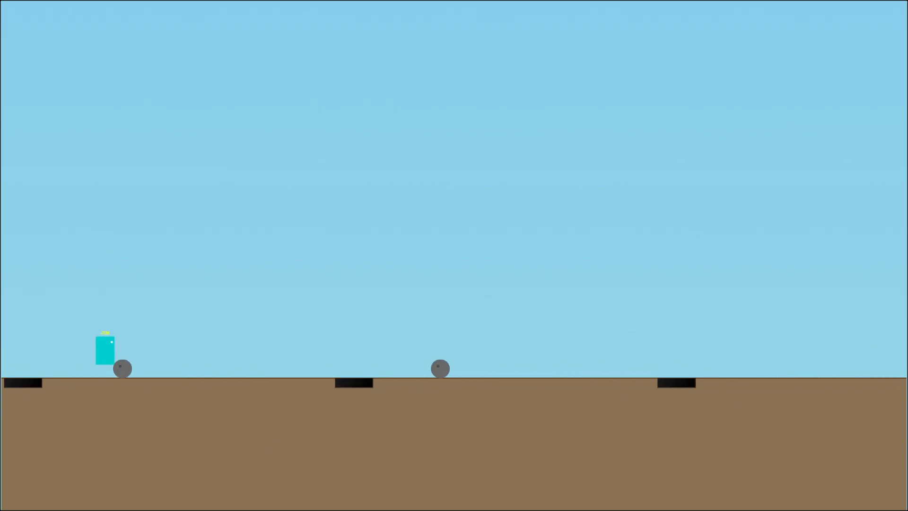
{"action": "key", "text": "Escape"}
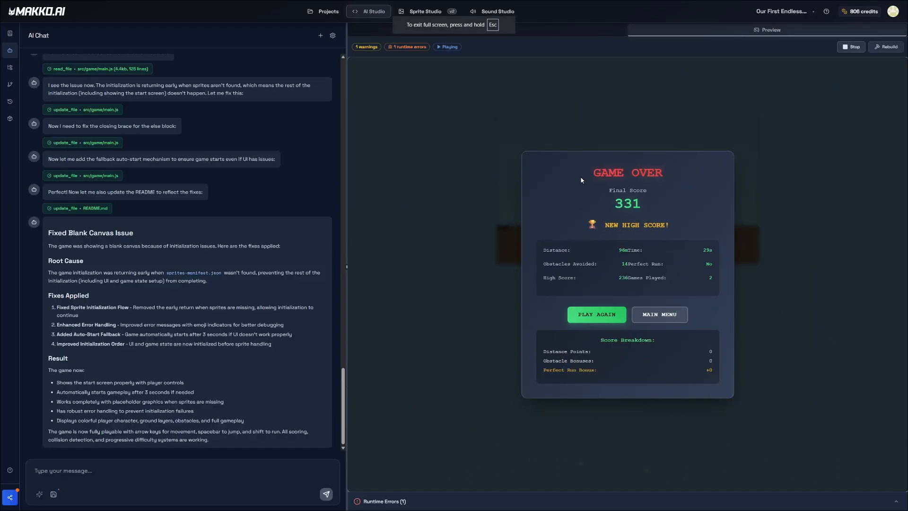
- Review the final score, distance and time on the game-over screen
{"action": "left_click", "coordinate": [666, 224]}
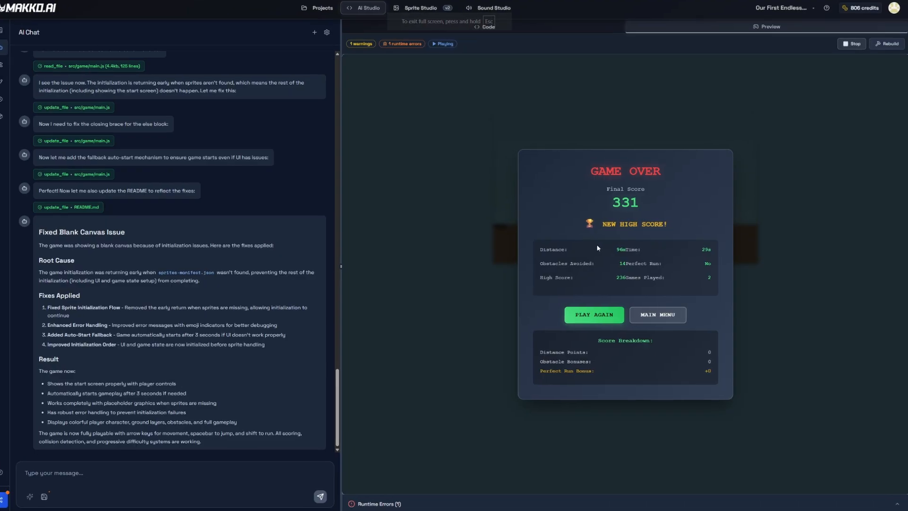
{"action": "left_click_drag", "start_coordinate": [618, 250], "coordinate": [643, 251]}
{"action": "left_click_drag", "start_coordinate": [702, 251], "coordinate": [732, 252]}
{"action": "left_click", "coordinate": [667, 220]}
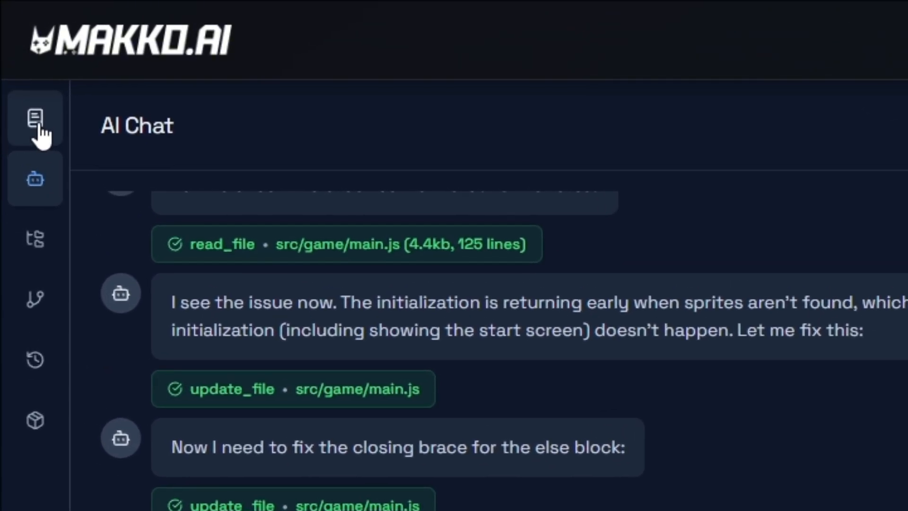
- Open the asset library from the Add a Character quick action and add the Super Cool Runner character manifest to the project
{"action": "left_click", "coordinate": [33, 105]}
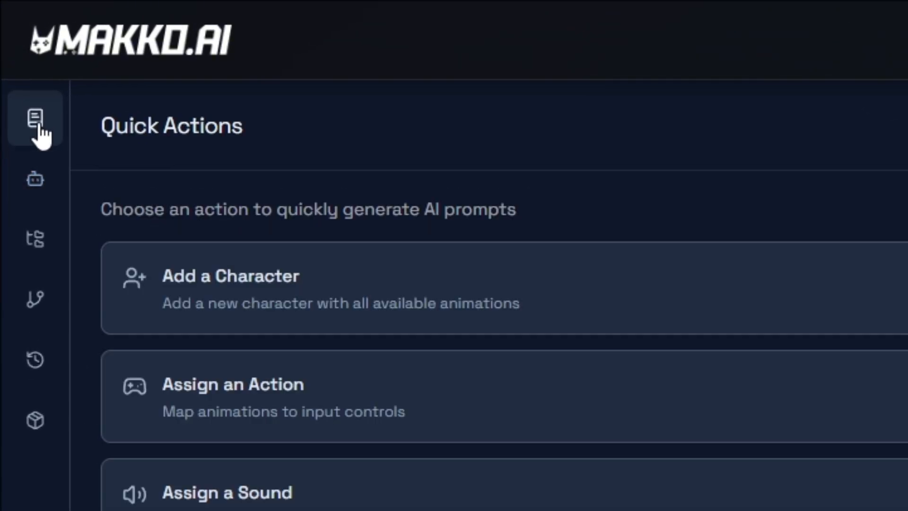
{"action": "left_click", "coordinate": [157, 274]}
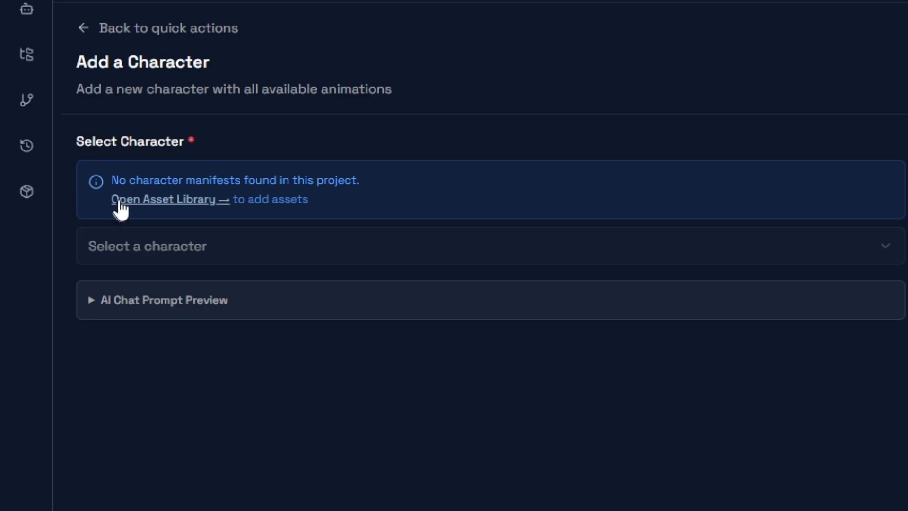
{"action": "left_click", "coordinate": [145, 202]}
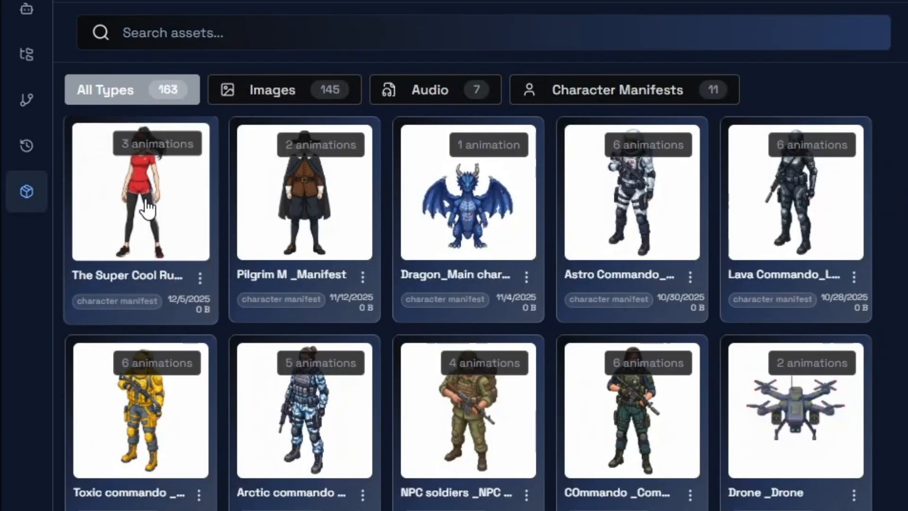
{"action": "left_click", "coordinate": [200, 278]}
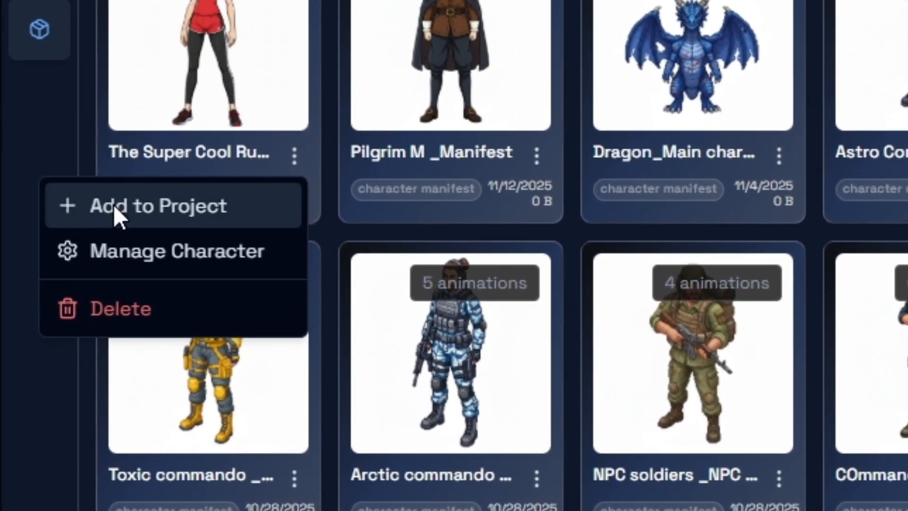
{"action": "left_click", "coordinate": [88, 294]}
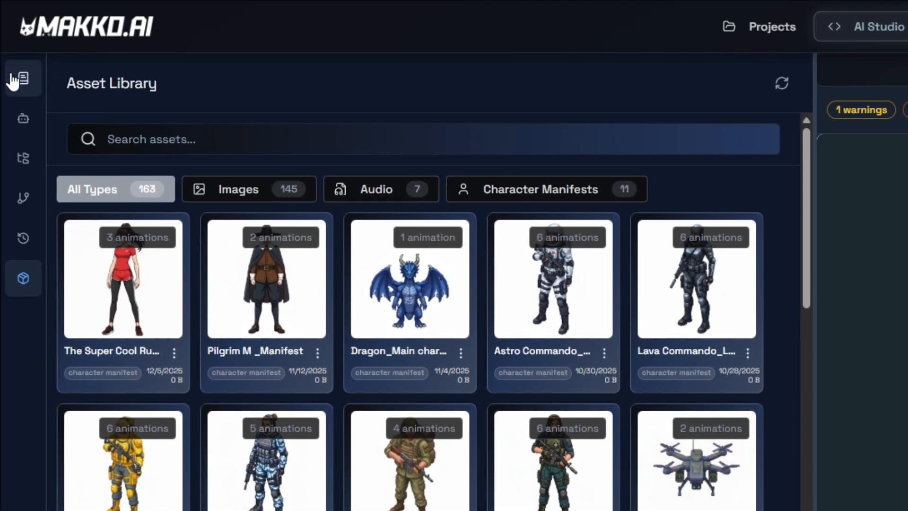
- Have the AI add the character the_super_cool_runner_player_core to the game with the Add a Character quick action
{"action": "left_click", "coordinate": [14, 80]}
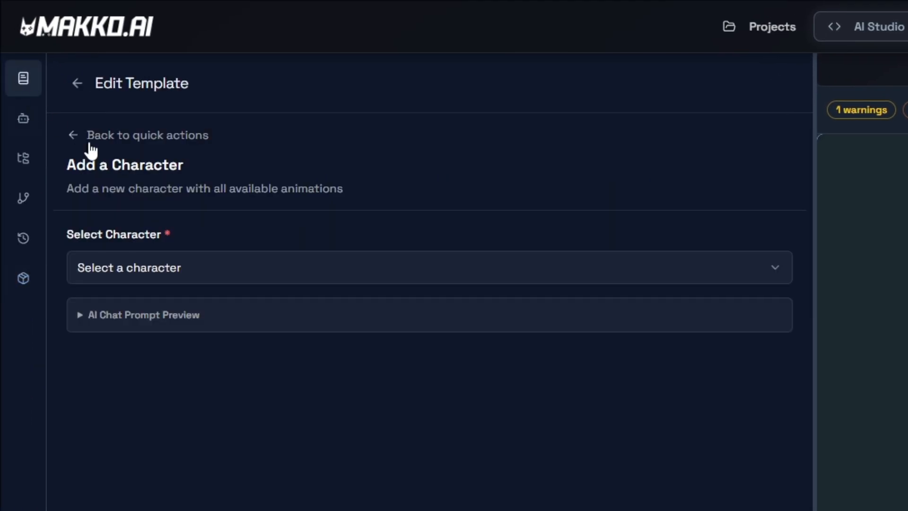
{"action": "left_click", "coordinate": [74, 92]}
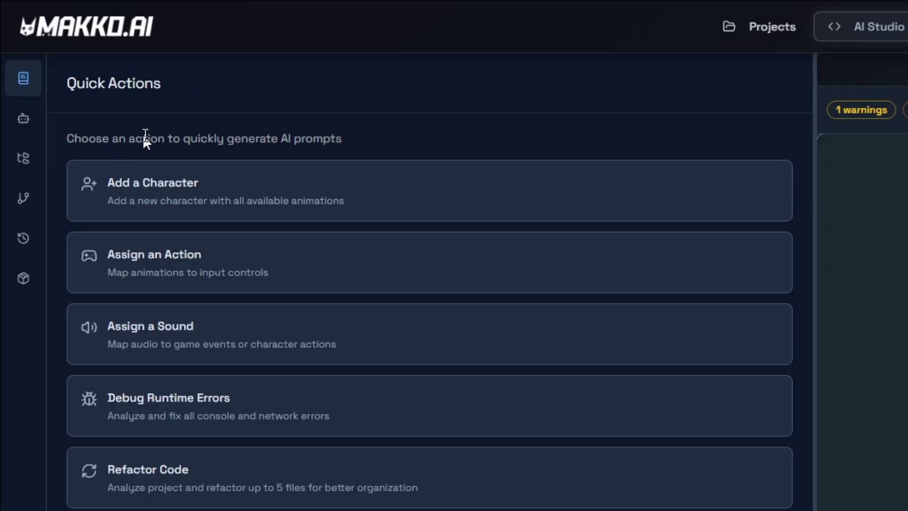
{"action": "left_click", "coordinate": [113, 189]}
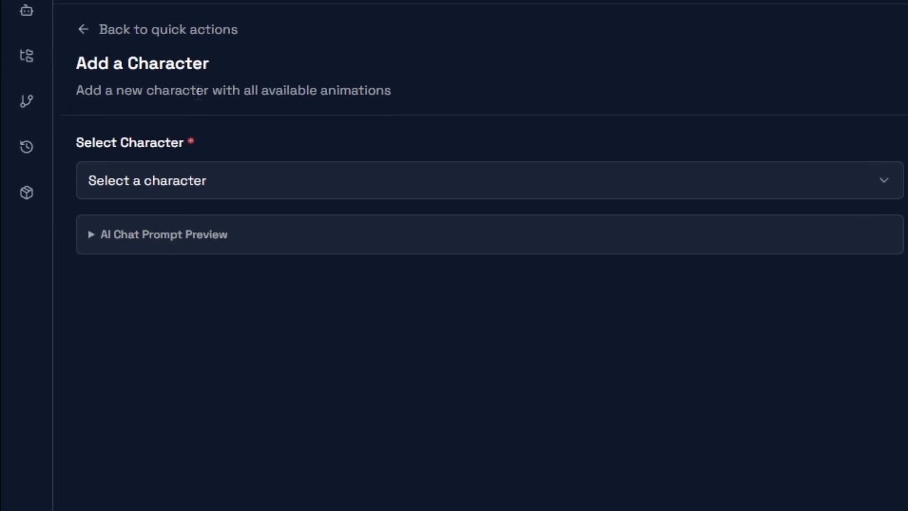
{"action": "left_click", "coordinate": [161, 187]}
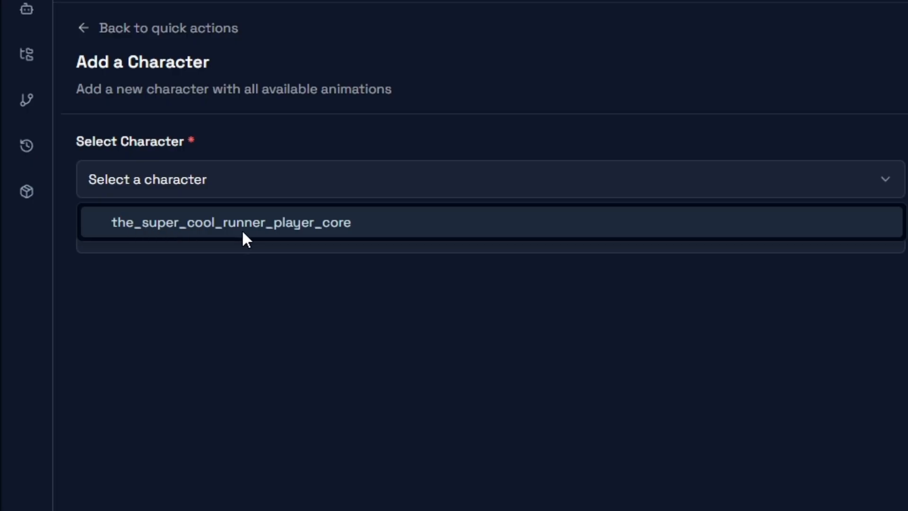
{"action": "left_click", "coordinate": [374, 225]}
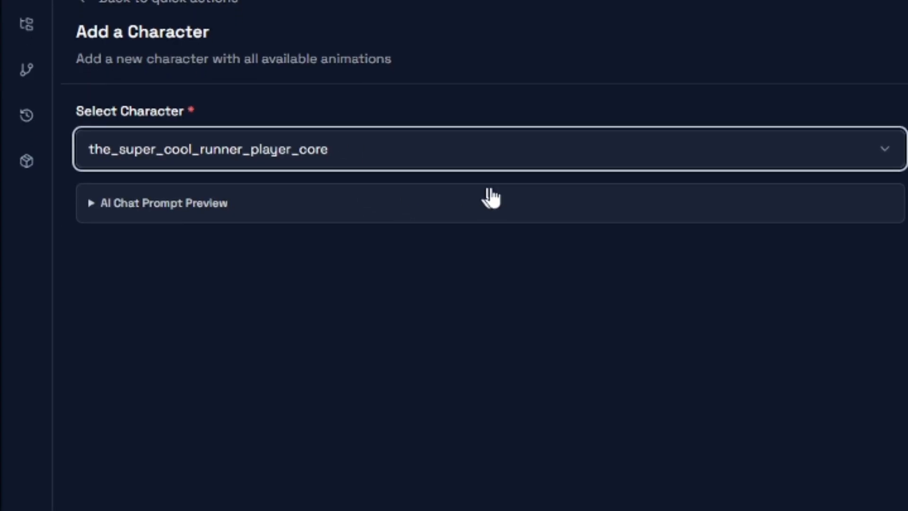
{"action": "left_click", "coordinate": [458, 481]}
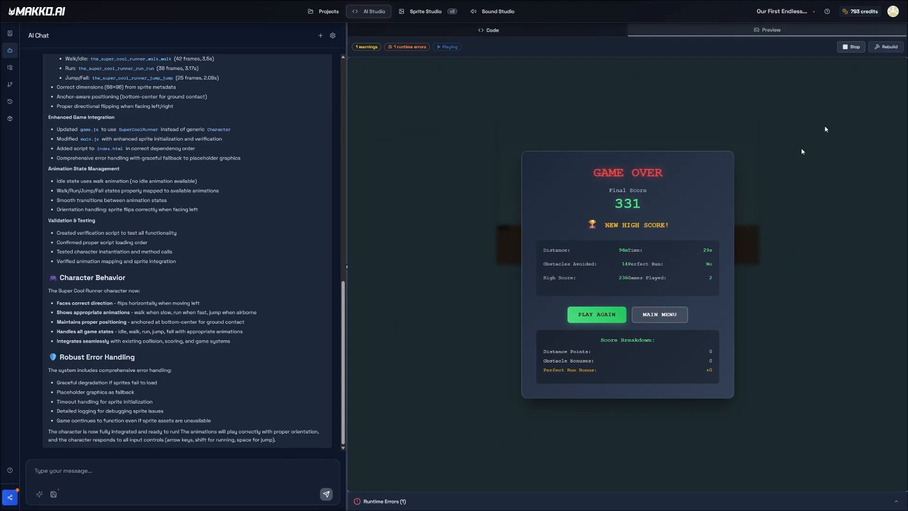
- Rebuild the game, test the new character's walking and jumping in a run, and start another run
{"action": "left_click", "coordinate": [878, 48]}
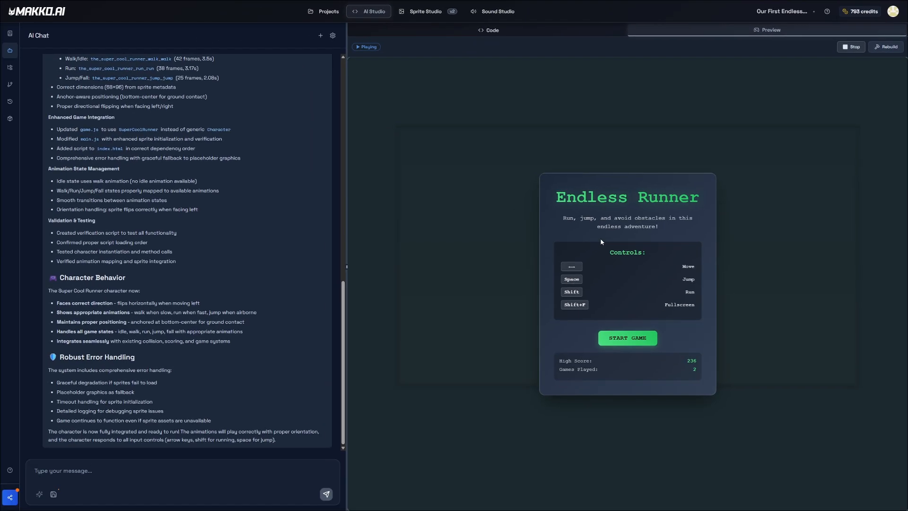
{"action": "left_click", "coordinate": [633, 337]}
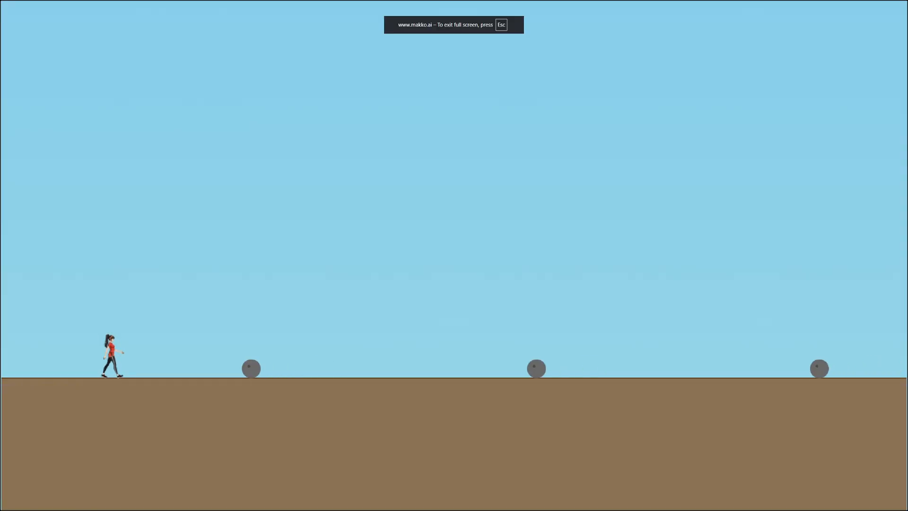
{"action": "key", "text": "space"}
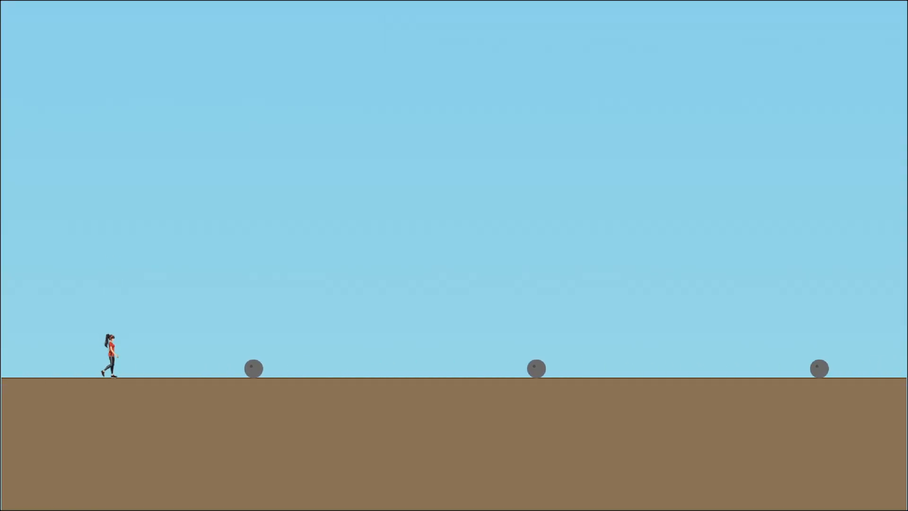
{"action": "key", "text": "space"}
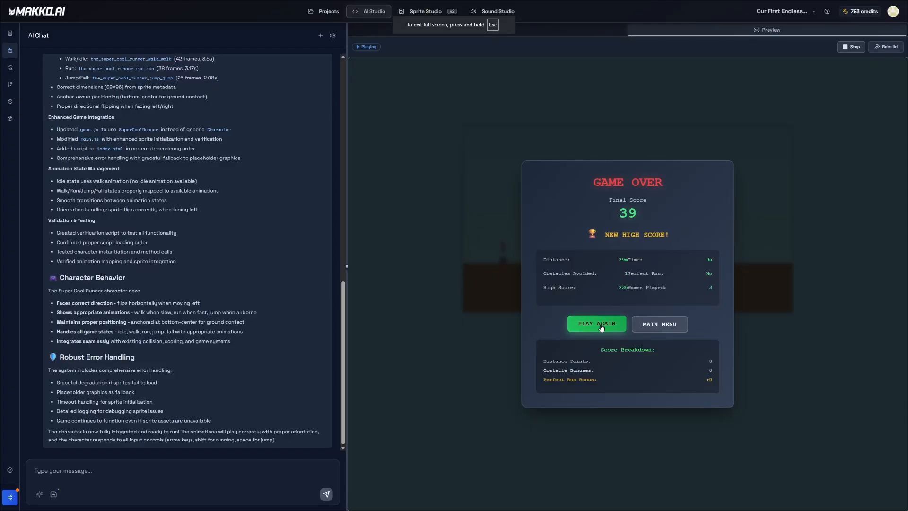
{"action": "left_click", "coordinate": [601, 328]}
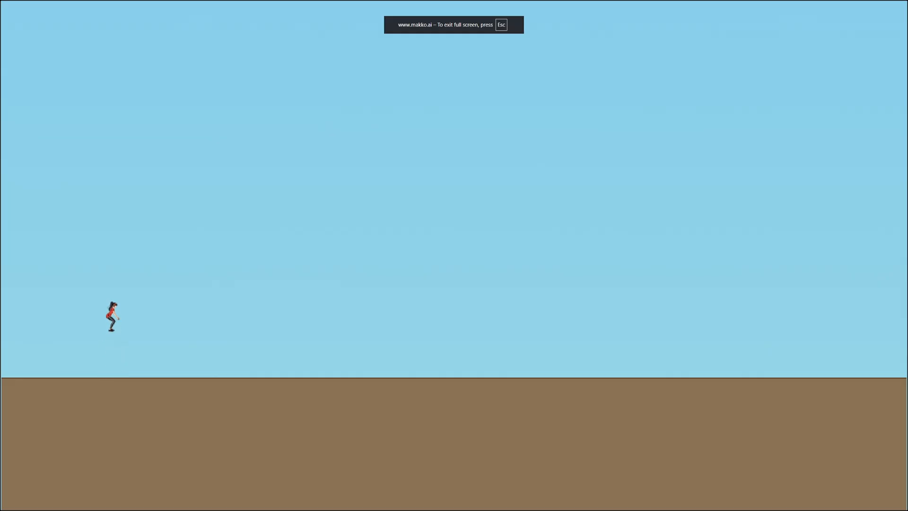
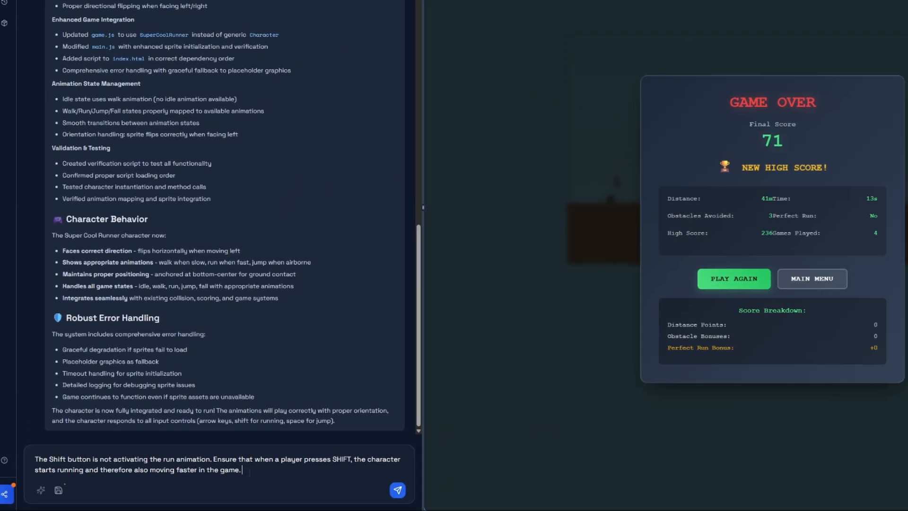
- Ask the AI to make Shift start the character's run animation and move the character faster in the game
{"action": "key", "text": "Return"}
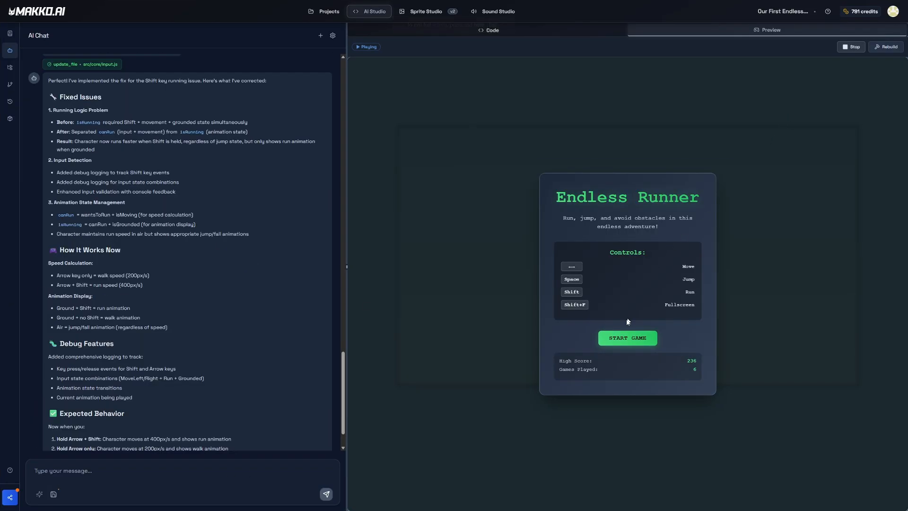
- Start a run in the preview and test the character's walking, turning in both directions and jumping over the boulders
{"action": "left_click", "coordinate": [628, 338]}
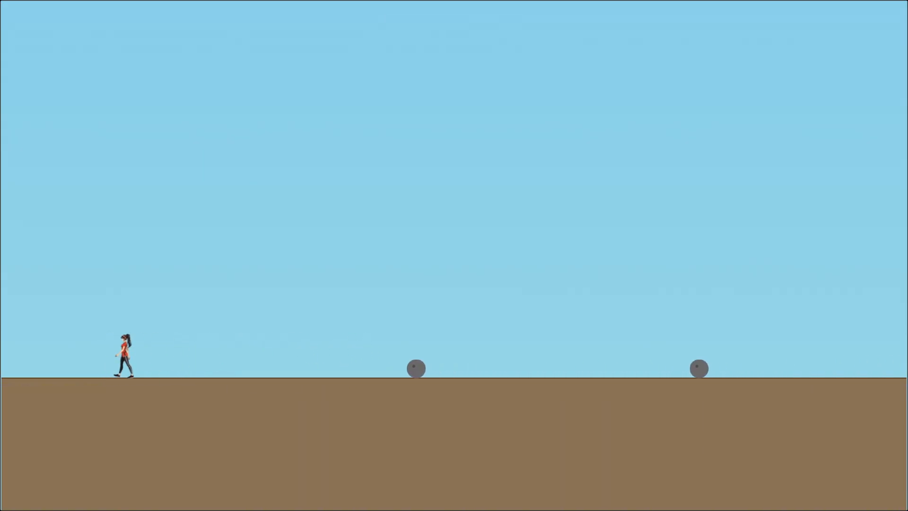
{"action": "key", "text": "Right"}
{"action": "key", "text": "Left"}
{"action": "key", "text": "Right"}
{"action": "key", "text": "space"}
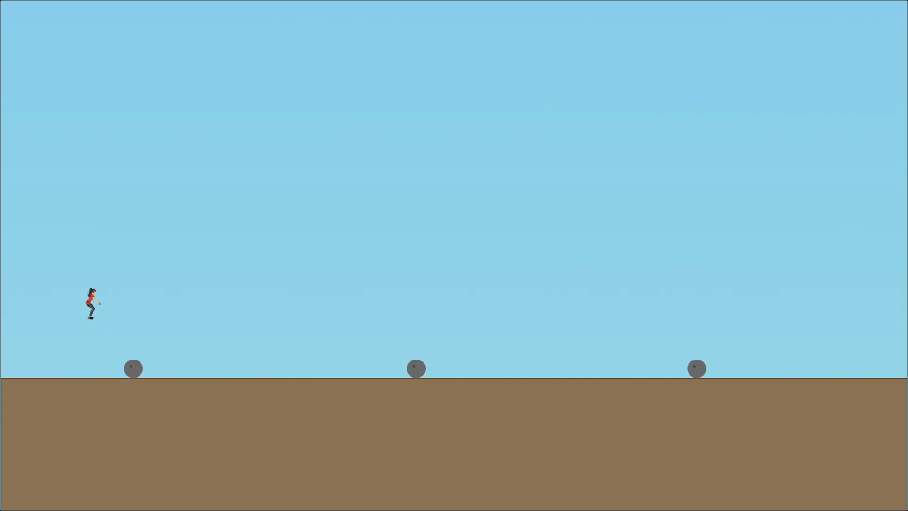
{"action": "key", "text": "Left"}
{"action": "key", "text": "Right"}
{"action": "key", "text": "space"}
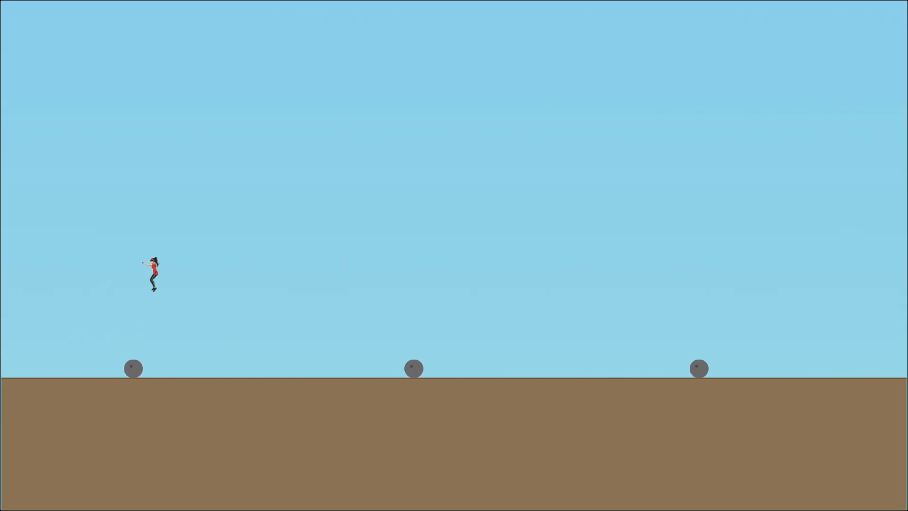
{"action": "key", "text": "Left"}
{"action": "key", "text": "Right"}
{"action": "key", "text": "space"}
{"action": "key", "text": "Left"}
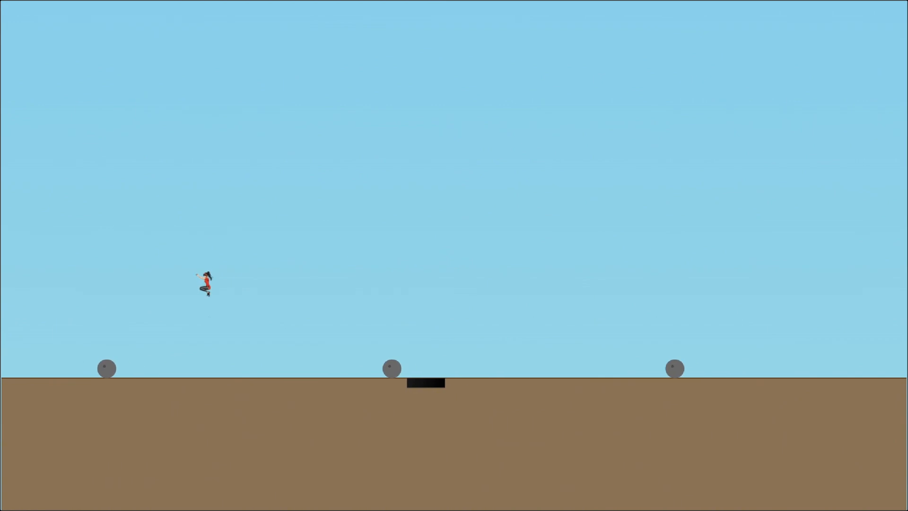
- Continue the run past the boulders and ground pits, testing direction changes and repeated jumps
{"action": "key", "text": "Right"}
{"action": "key", "text": "space"}
{"action": "key", "text": "Left"}
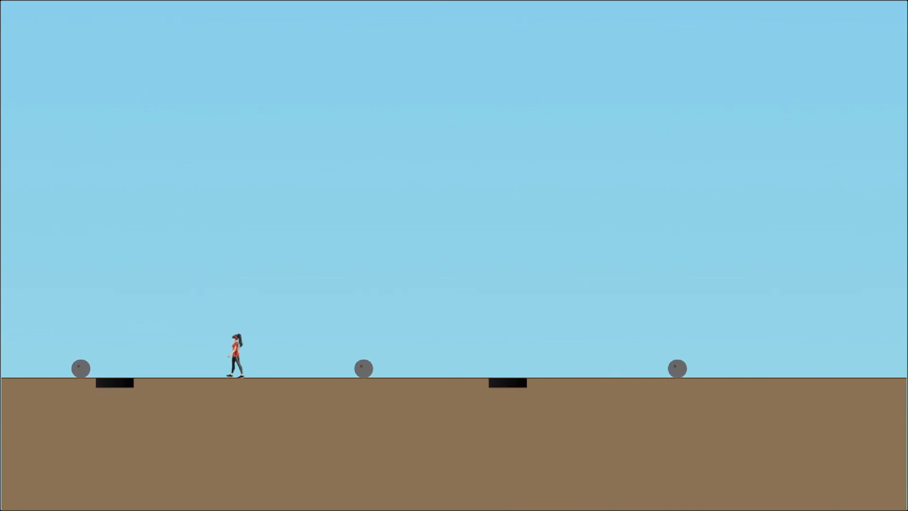
{"action": "key", "text": "Right"}
{"action": "key", "text": "space"}
{"action": "key", "text": "space"}
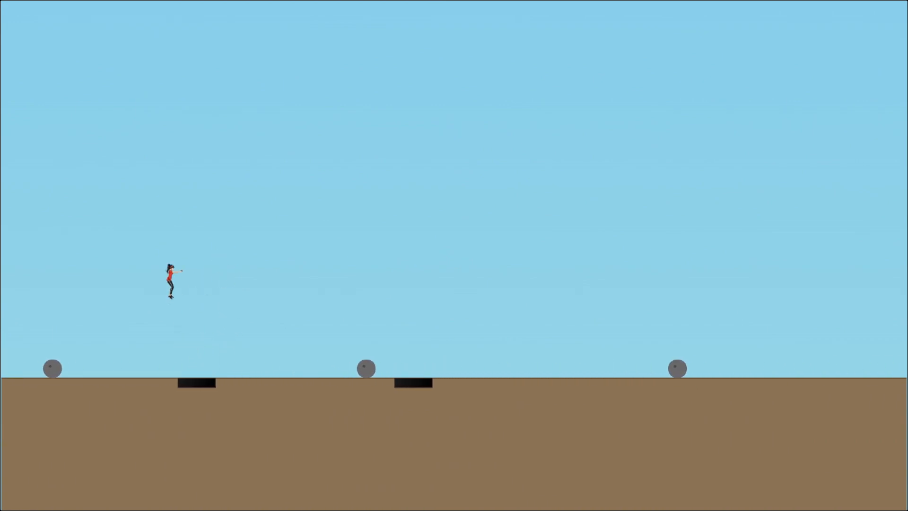
{"action": "key", "text": "space"}
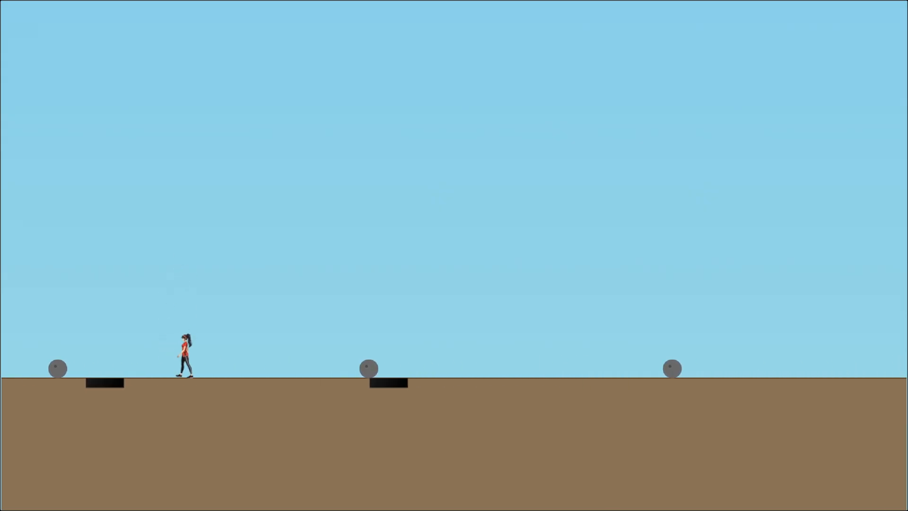
{"action": "key", "text": "space"}
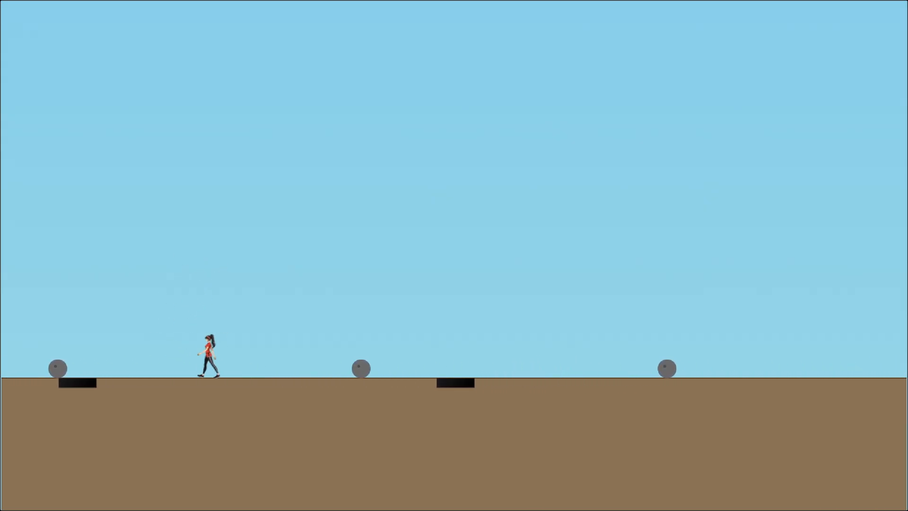
{"action": "key", "text": "space"}
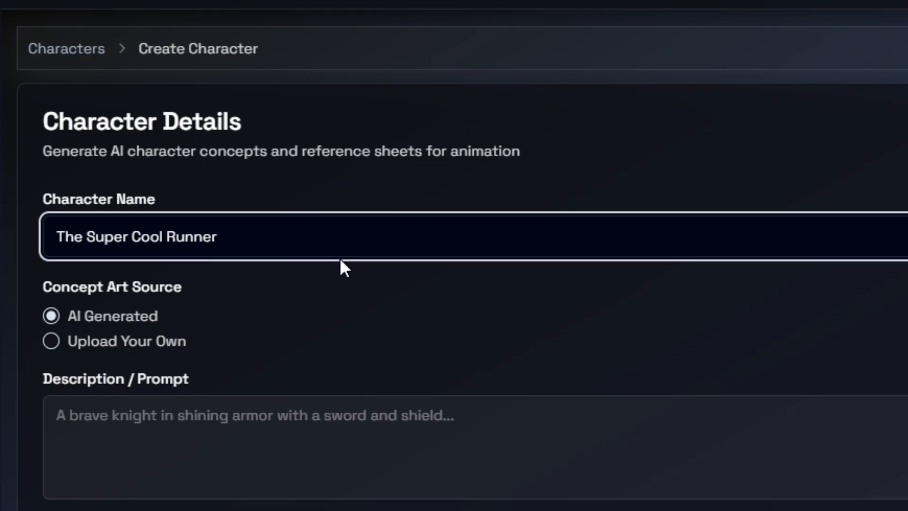
{"action": "left_click", "coordinate": [45, 300]}
{"action": "scroll", "coordinate": [341, 266], "scroll_direction": "down", "scroll_amount": 3}
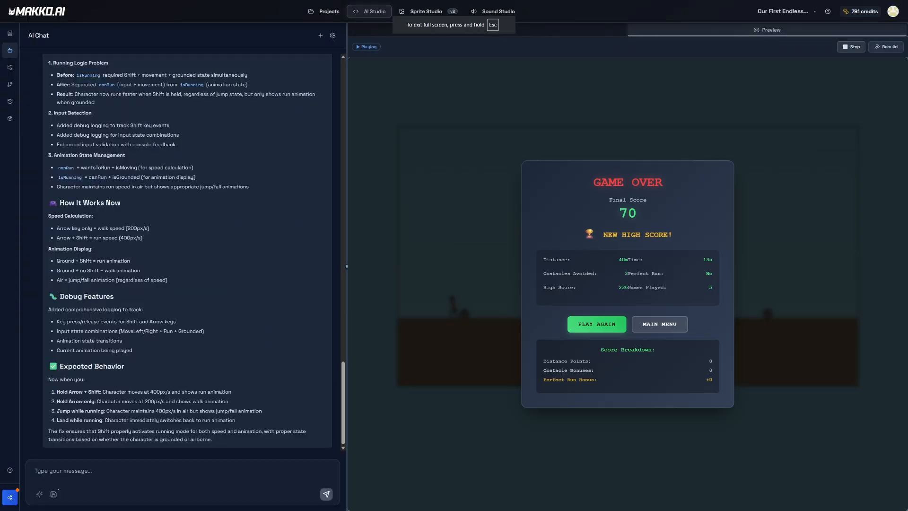
{"action": "scroll", "coordinate": [173, 400], "scroll_direction": "up", "scroll_amount": 3}
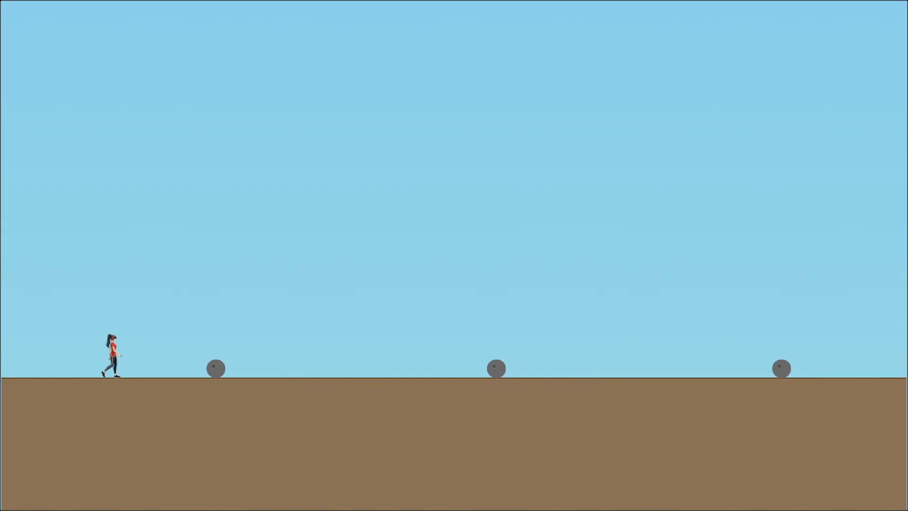
- Play-test another run, jumping the character over successive boulders and pits to check its movement and jump animations
{"action": "key", "text": "space"}
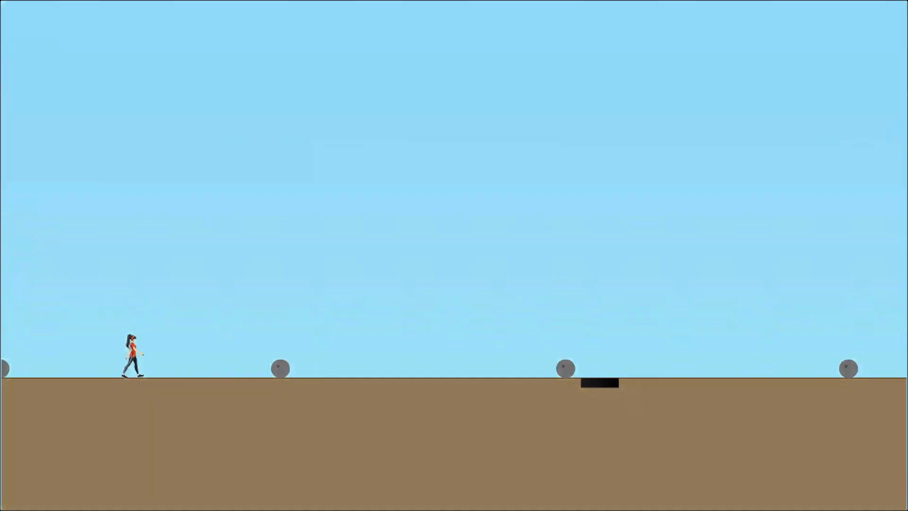
{"action": "key", "text": "space"}
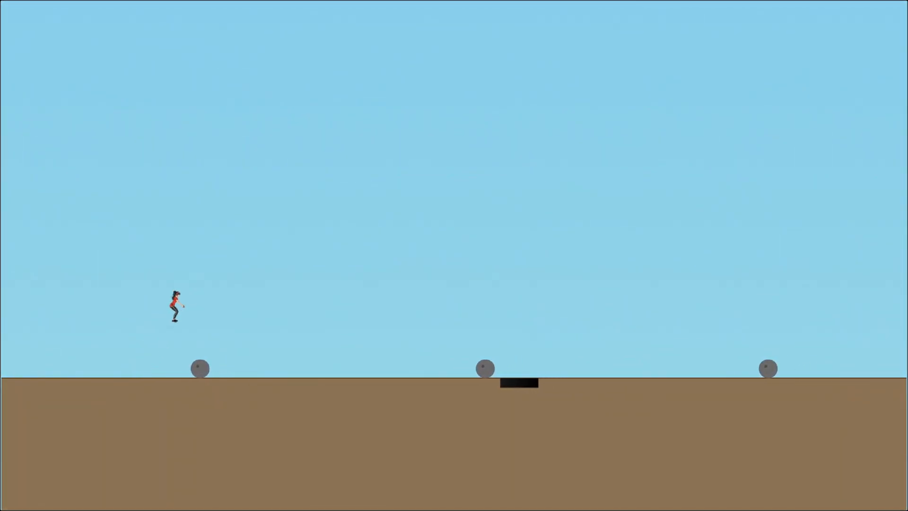
{"action": "key", "text": "space"}
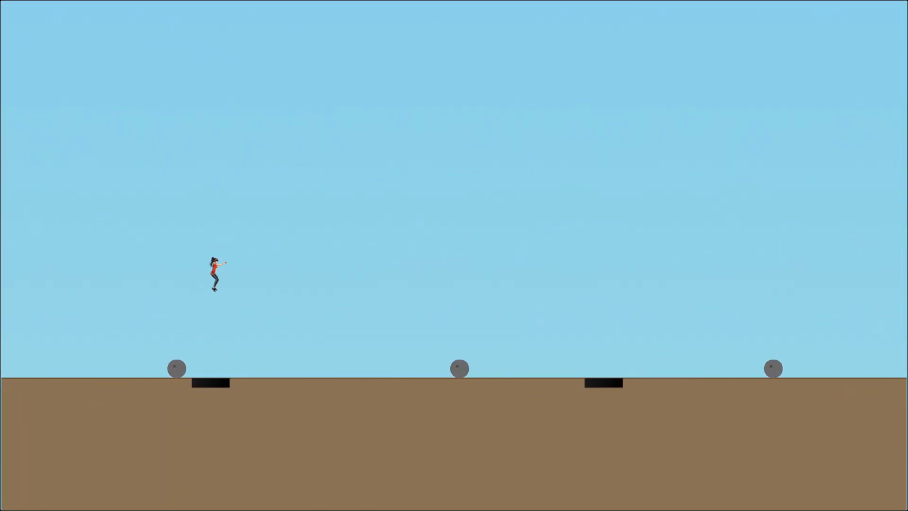
{"action": "key", "text": "space"}
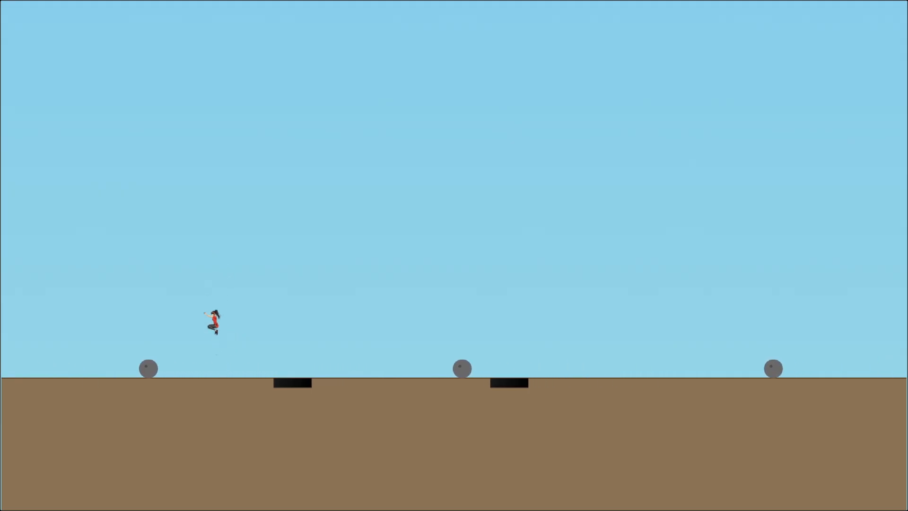
{"action": "key", "text": "space"}
{"action": "key", "text": "space"}
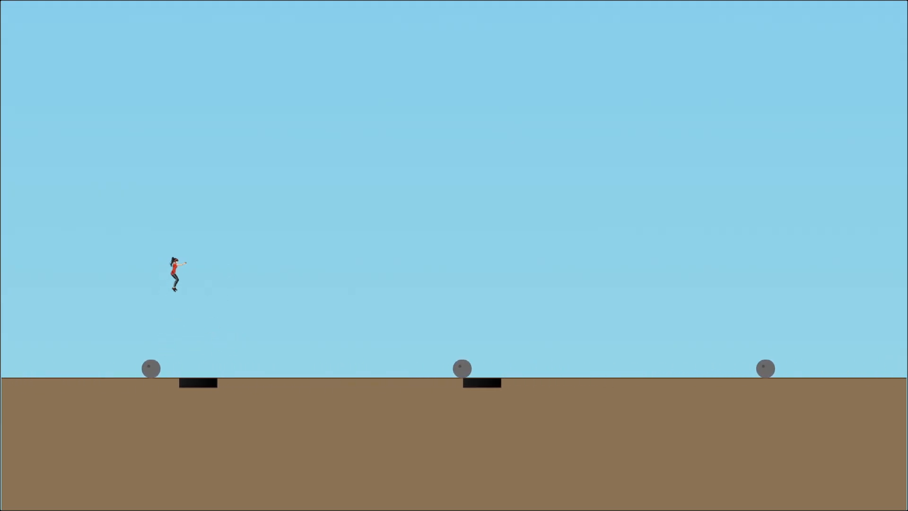
{"action": "key", "text": "space"}
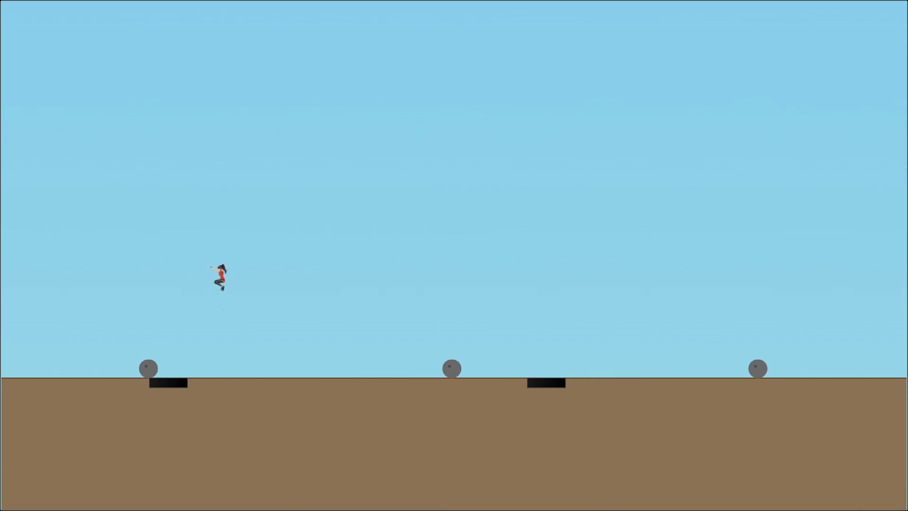
{"action": "key", "text": "space"}
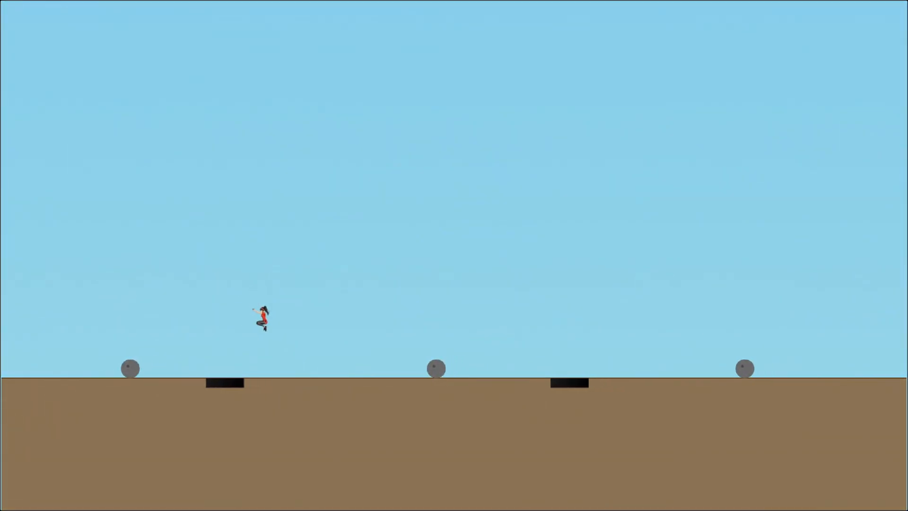
{"action": "key", "text": "space"}
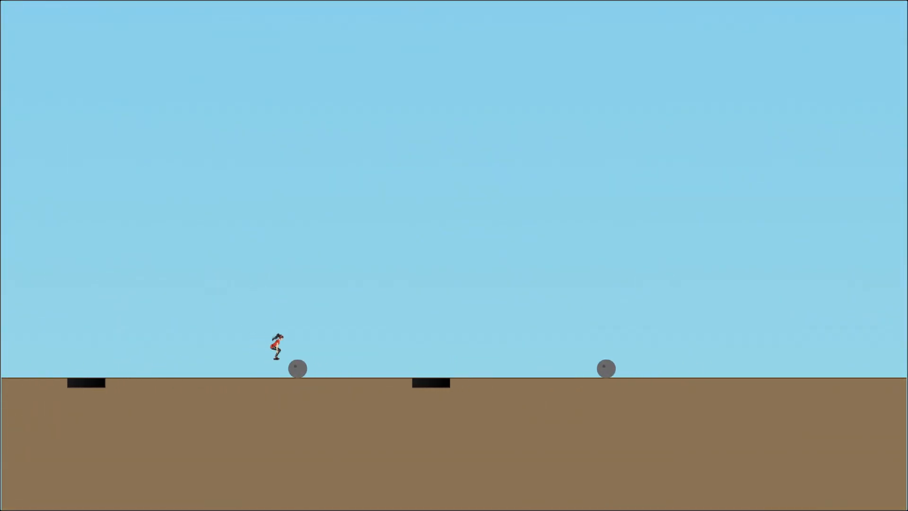